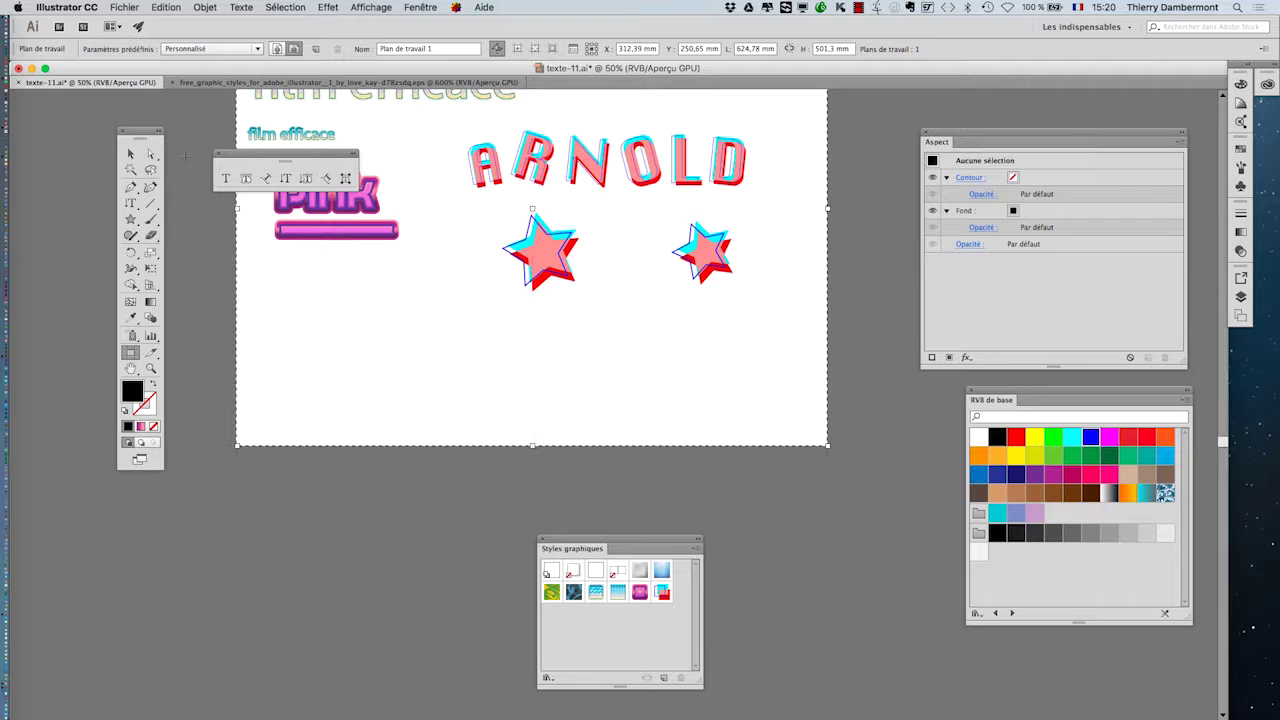
# Add the point text "Offset" in the empty artboard area below the pink bar and the stars
pyautogui.click(134, 157)
pyautogui.scroll(1, 420, 287)
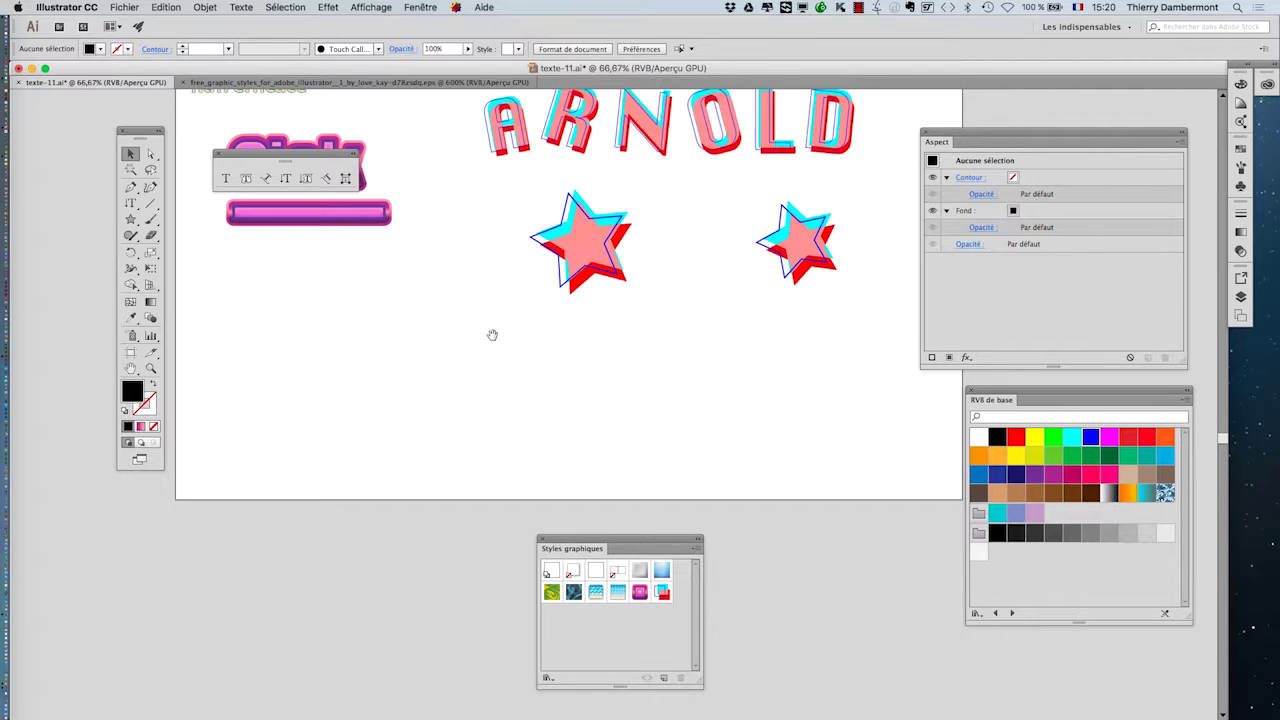
pyautogui.moveTo(492, 334); pyautogui.dragTo(441, 362)
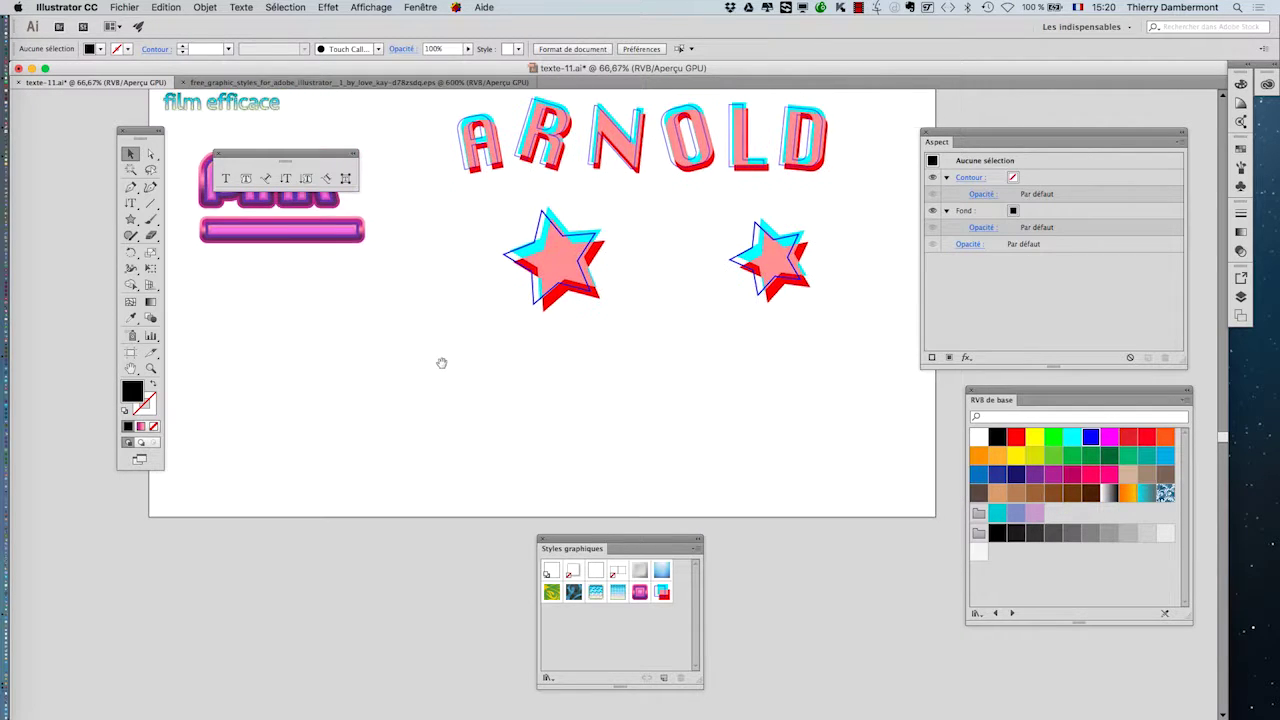
pyautogui.click(134, 204)
pyautogui.click(224, 180)
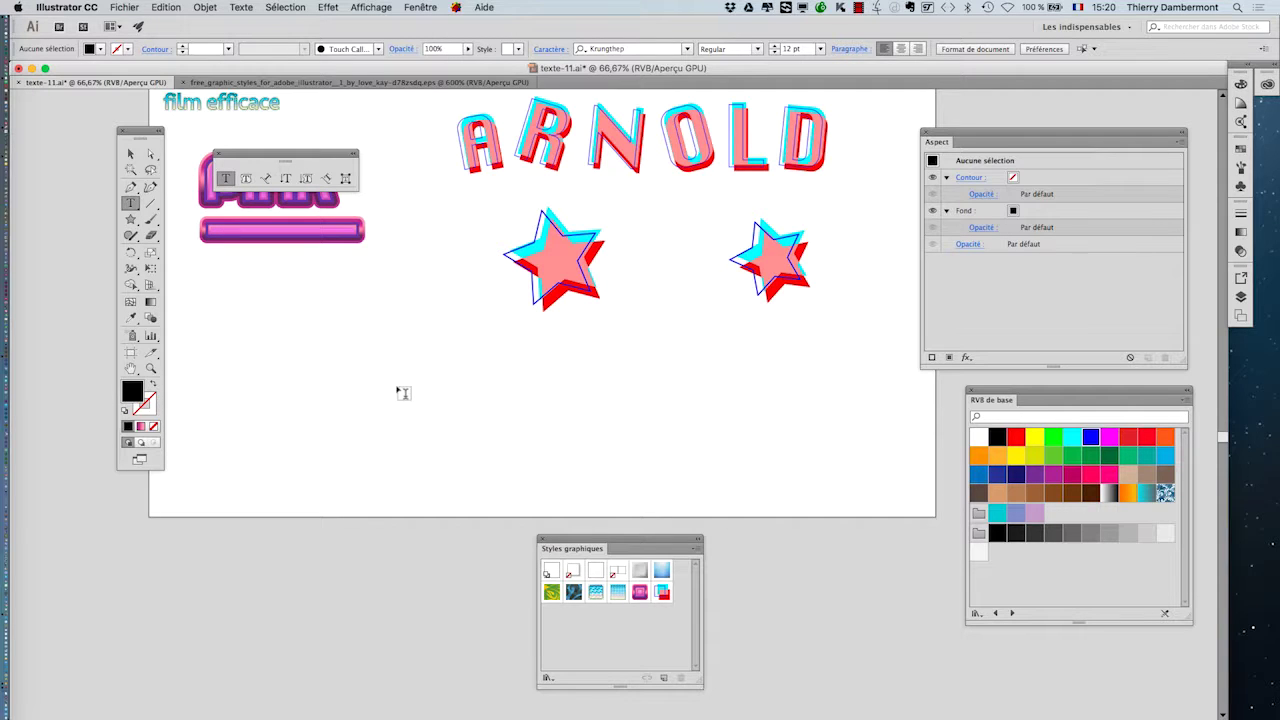
pyautogui.click(337, 390)
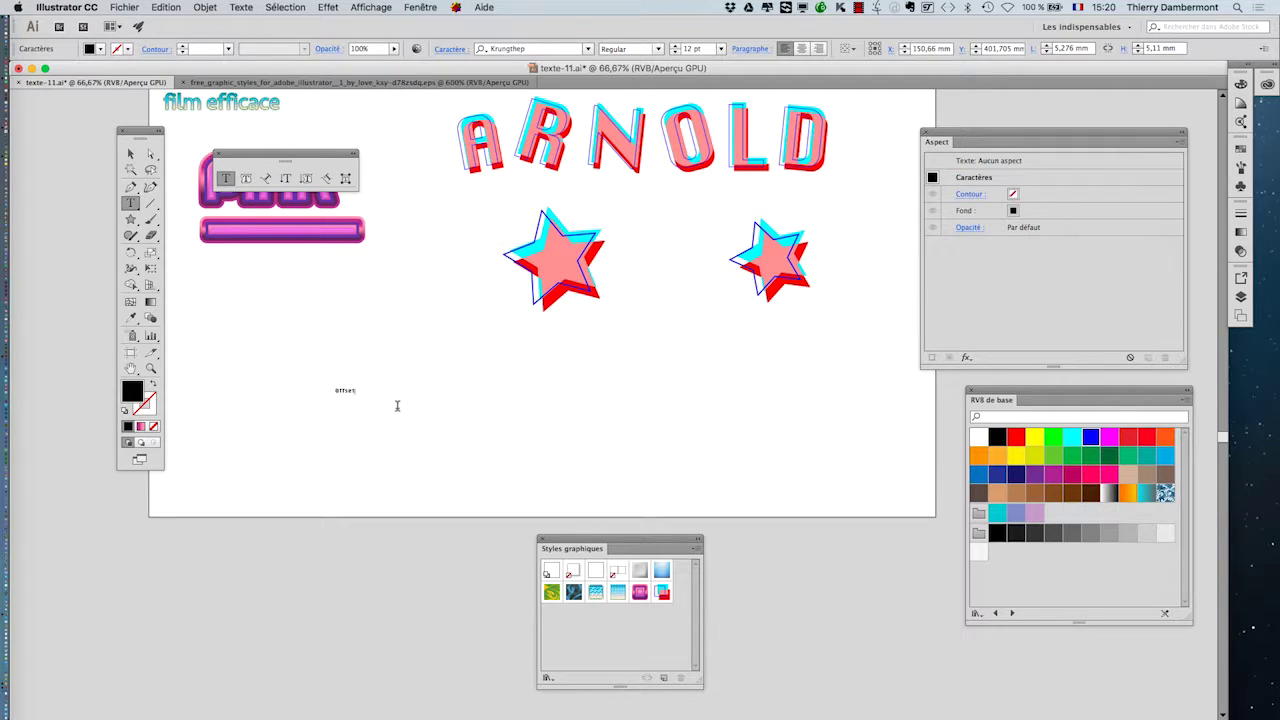
# Free-transform the "Offset" text to about 289 mm wide and place it in the empty area below the stars
pyautogui.click(150, 268)
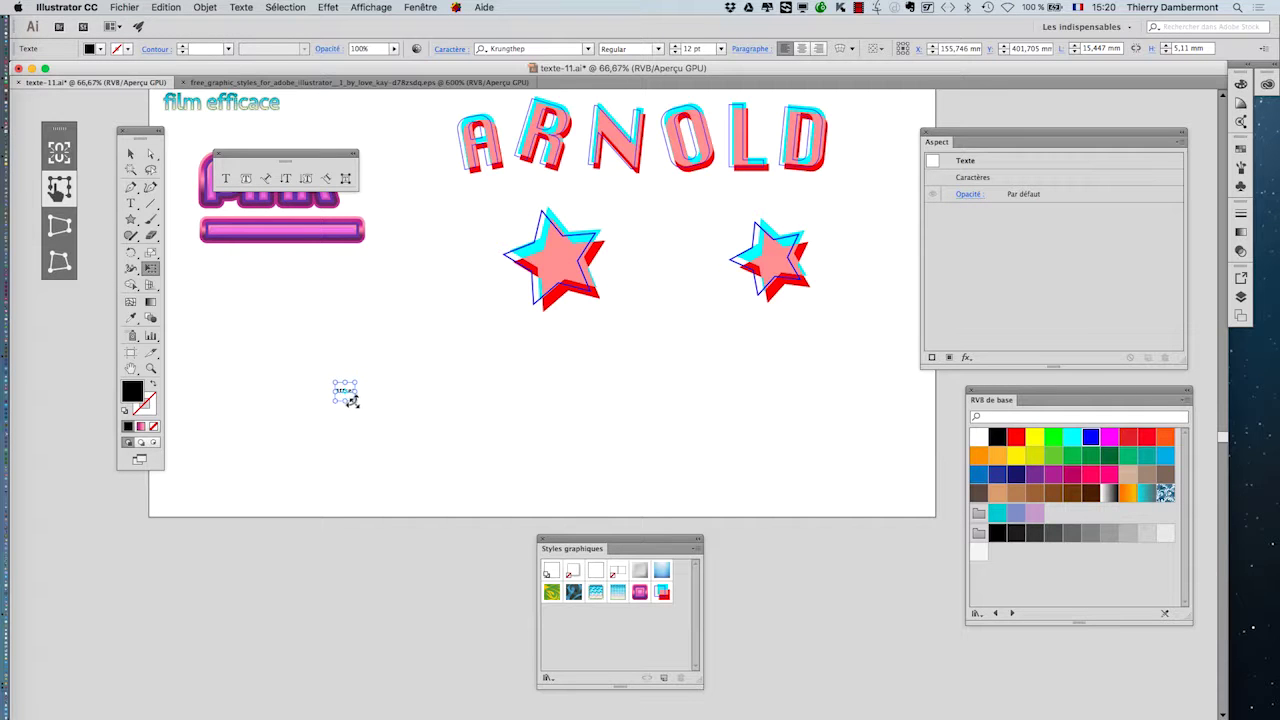
pyautogui.moveTo(354, 401); pyautogui.dragTo(590, 516)
pyautogui.moveTo(474, 424); pyautogui.dragTo(589, 459)
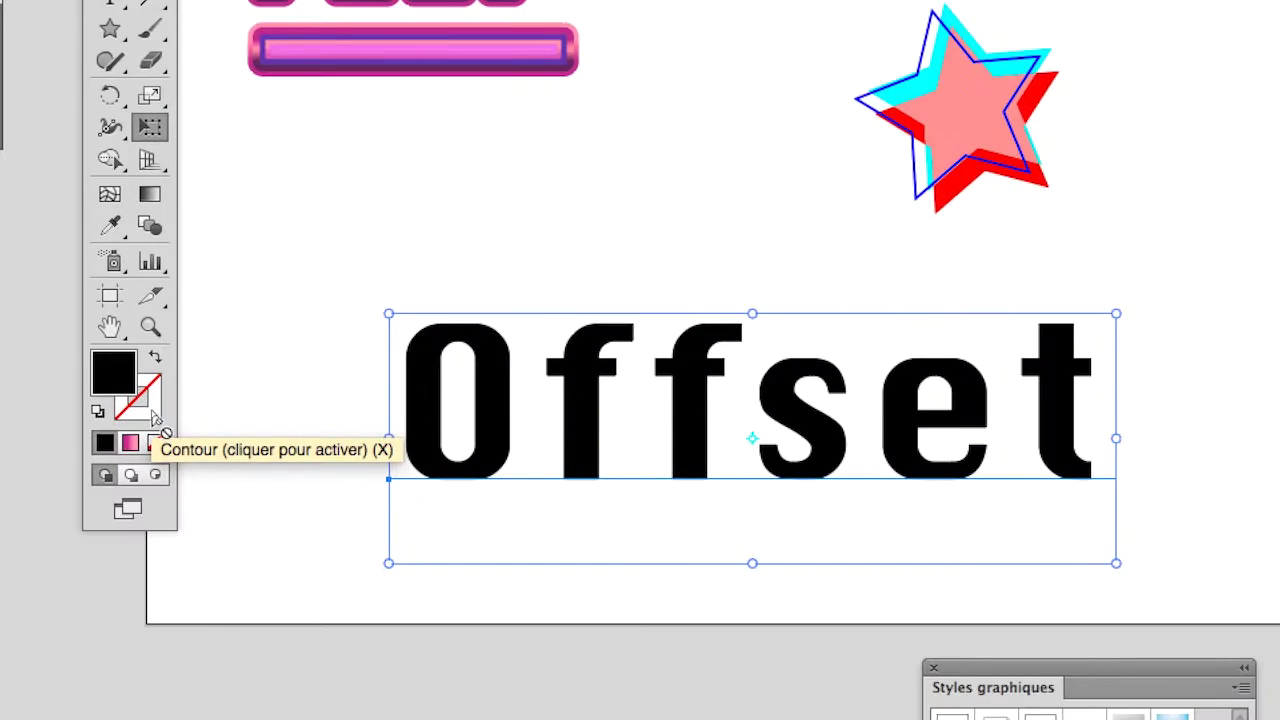
# Remove the "Offset" text's own fill and add a new cyan fill to its appearance
pyautogui.click(153, 427)
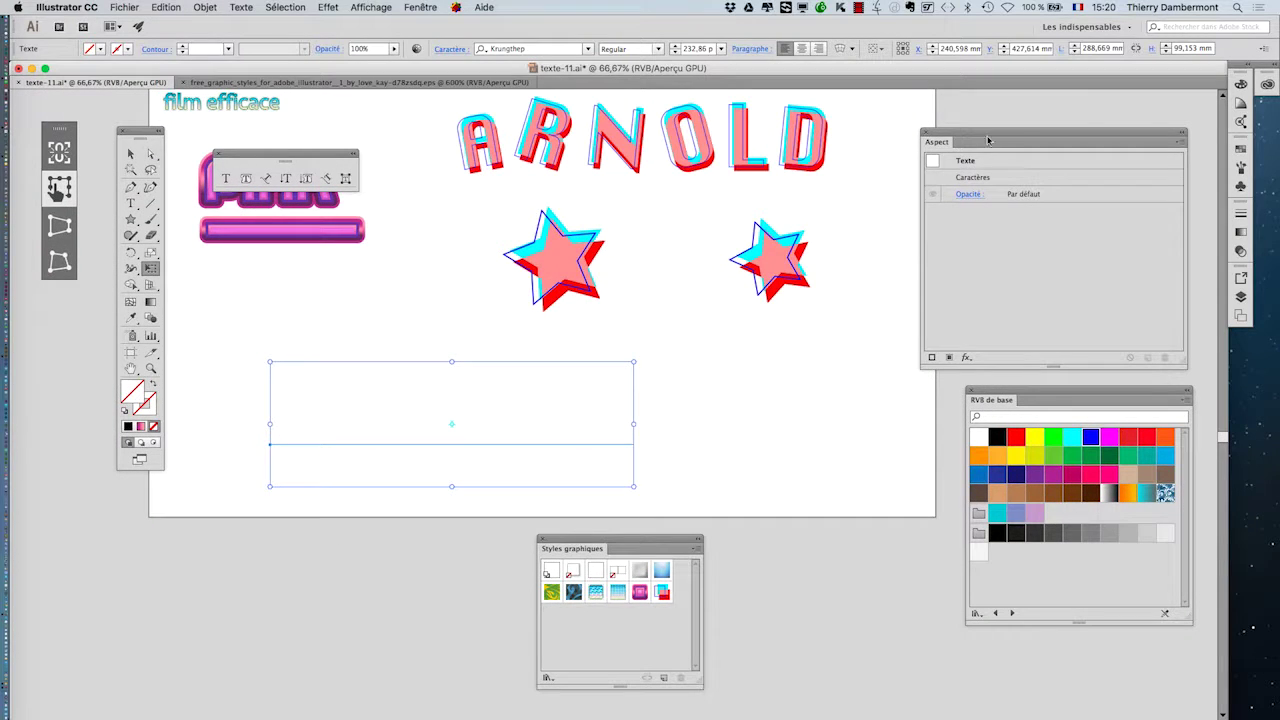
pyautogui.moveTo(988, 140); pyautogui.dragTo(802, 172)
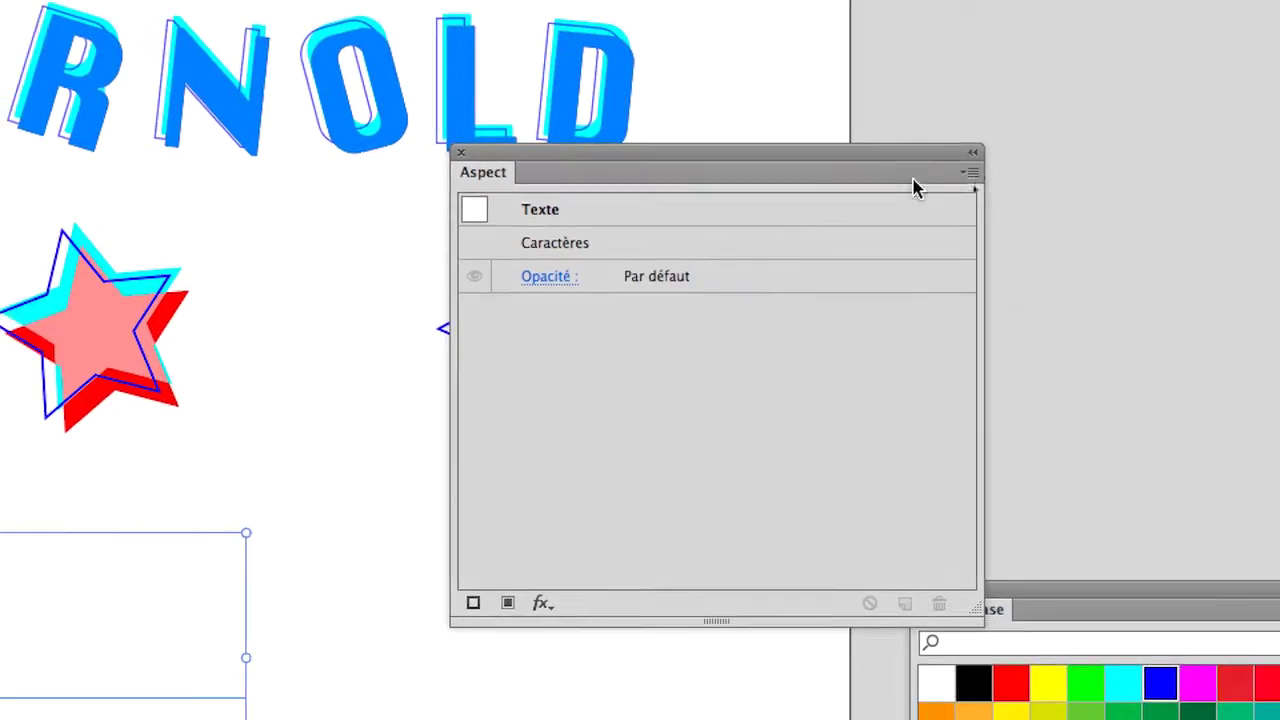
pyautogui.click(1192, 191)
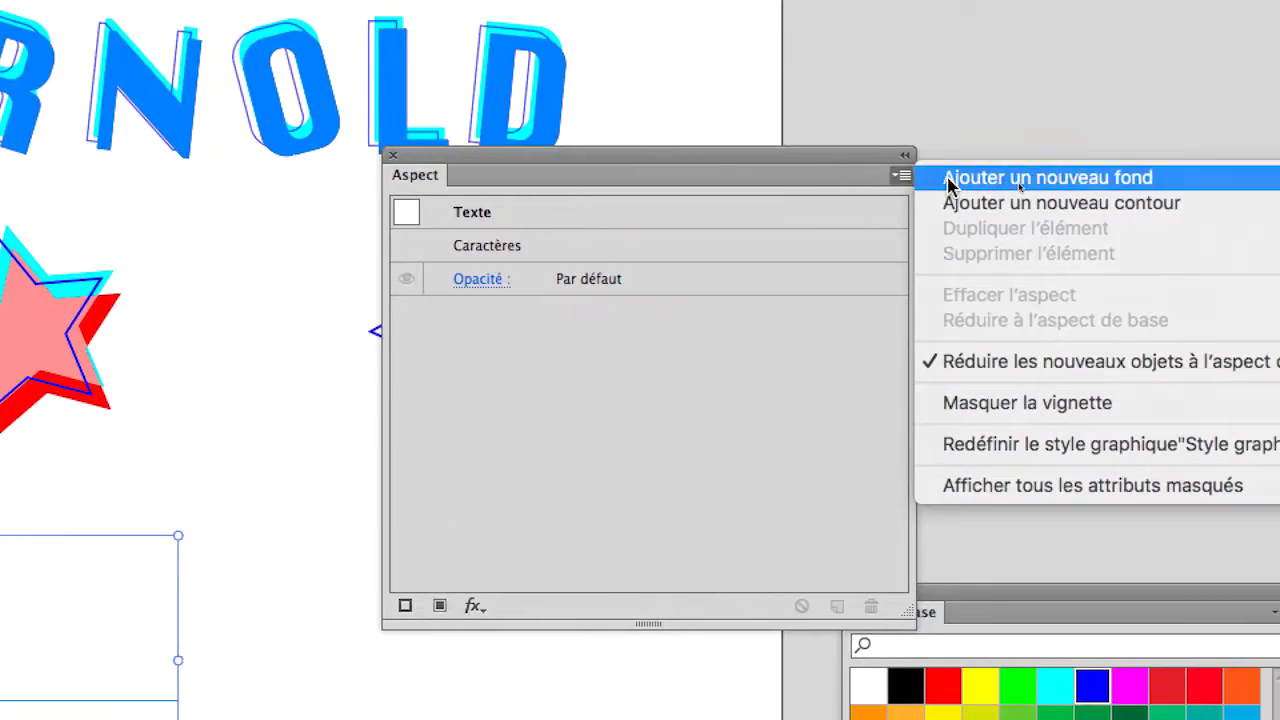
pyautogui.click(980, 177)
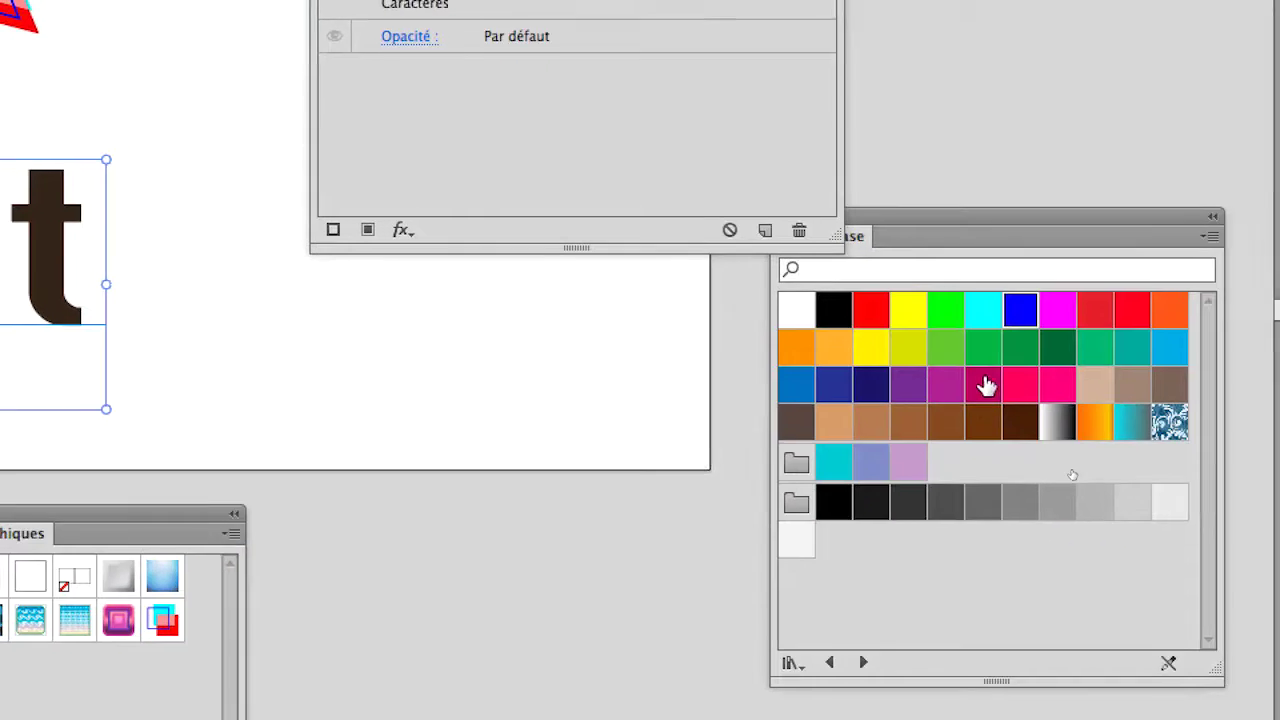
pyautogui.click(986, 314)
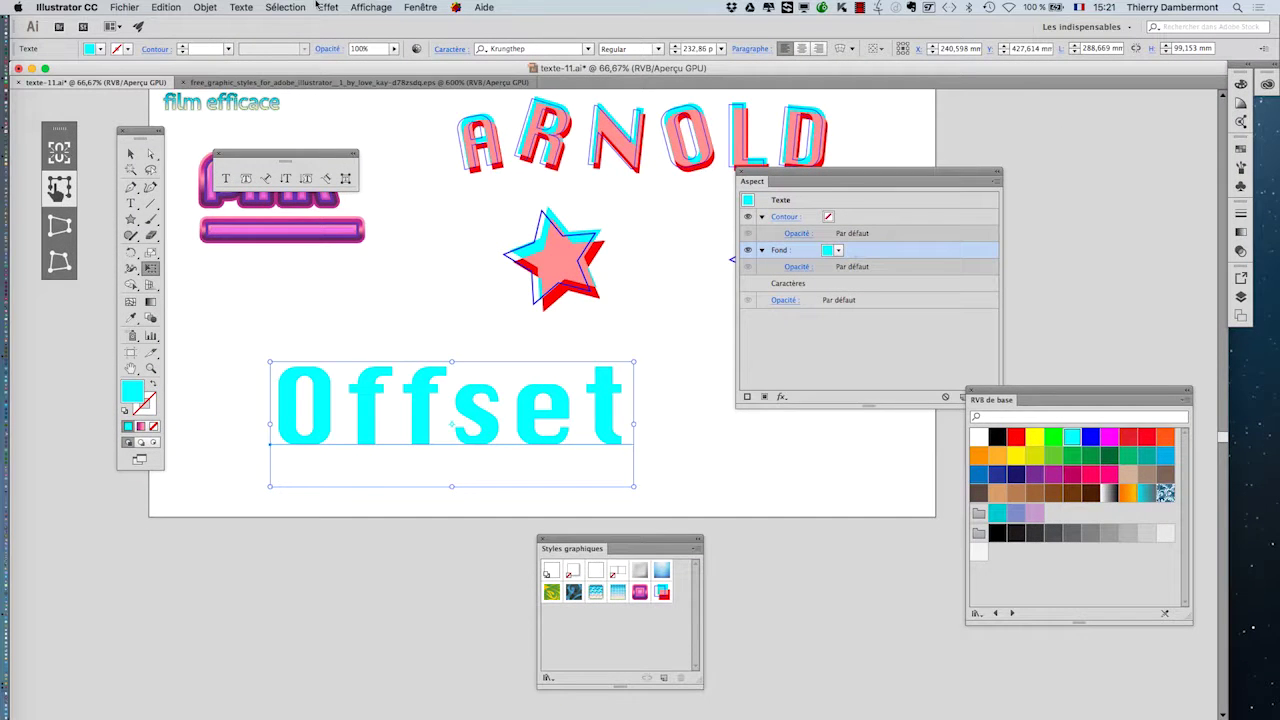
# Apply a Transformation effect to the cyan fill with 100% scale, 0 mm displacement and 0° rotation
pyautogui.click(328, 7)
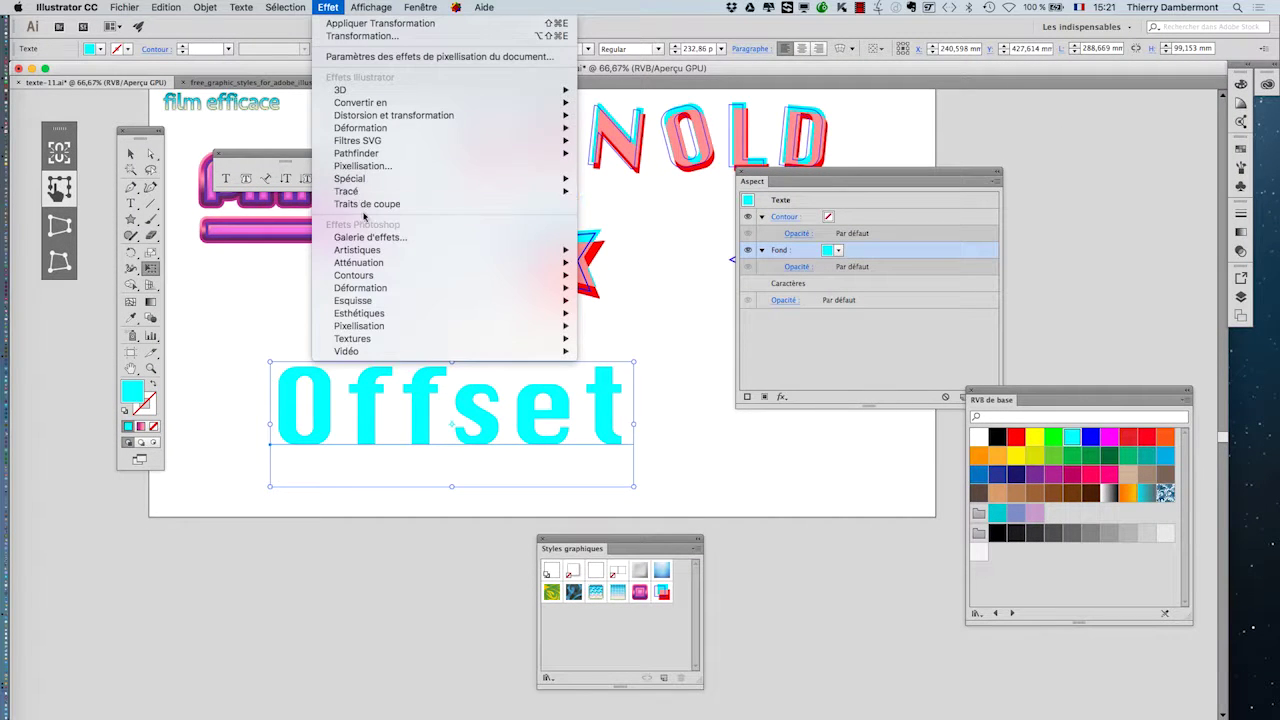
pyautogui.moveTo(364, 120)
pyautogui.click(645, 179)
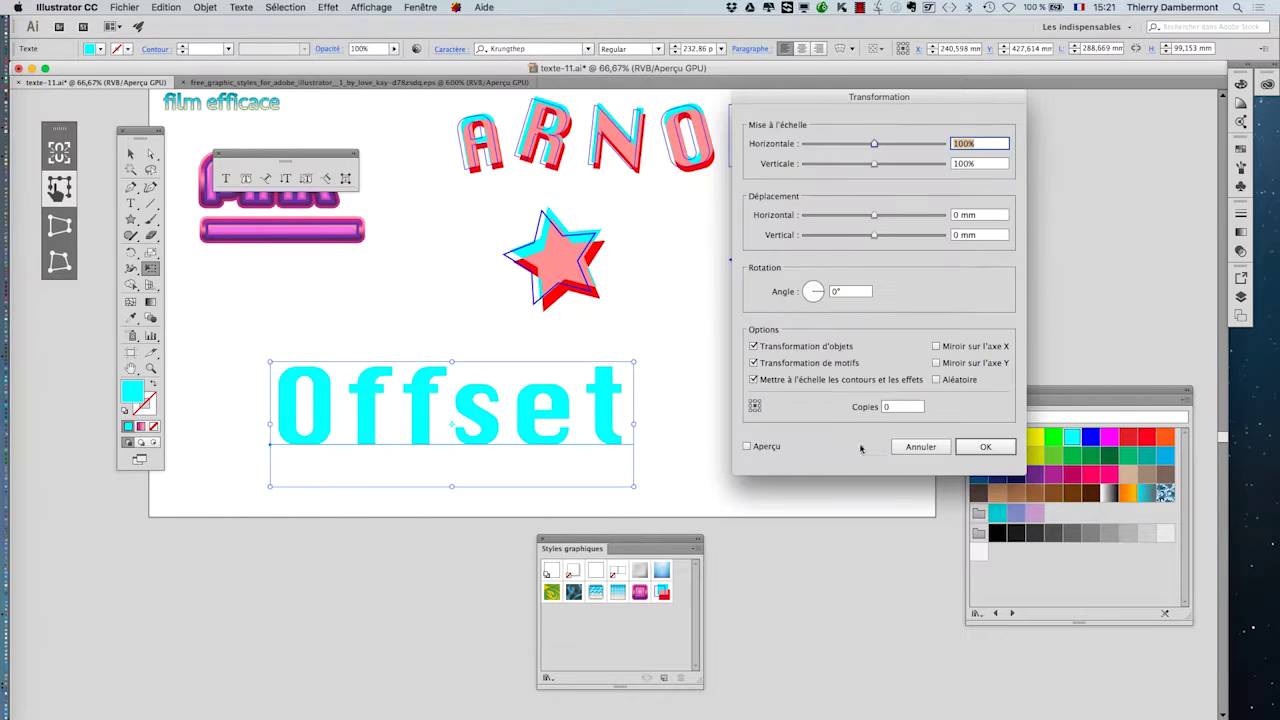
pyautogui.click(982, 450)
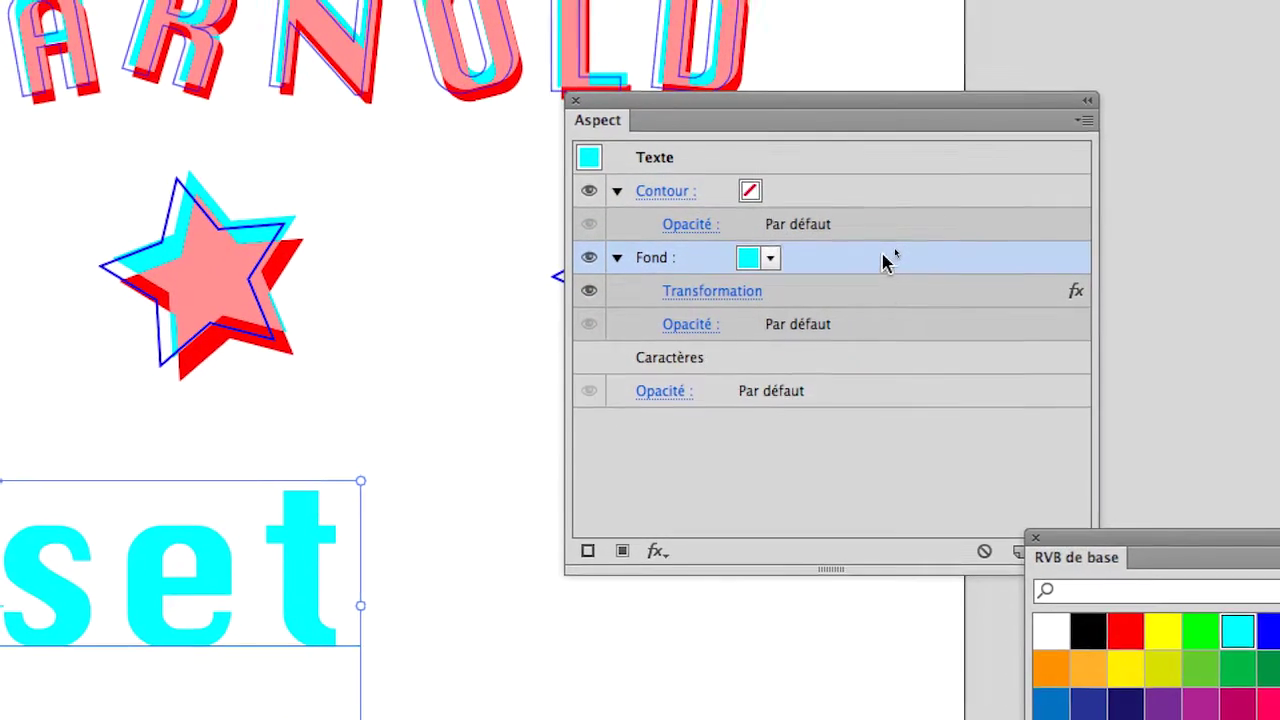
# Duplicate the cyan fill with its Transformation effect and colour the lower copy magenta
pyautogui.moveTo(934, 231); pyautogui.dragTo(1066, 525)
pyautogui.moveTo(929, 358); pyautogui.dragTo(929, 362)
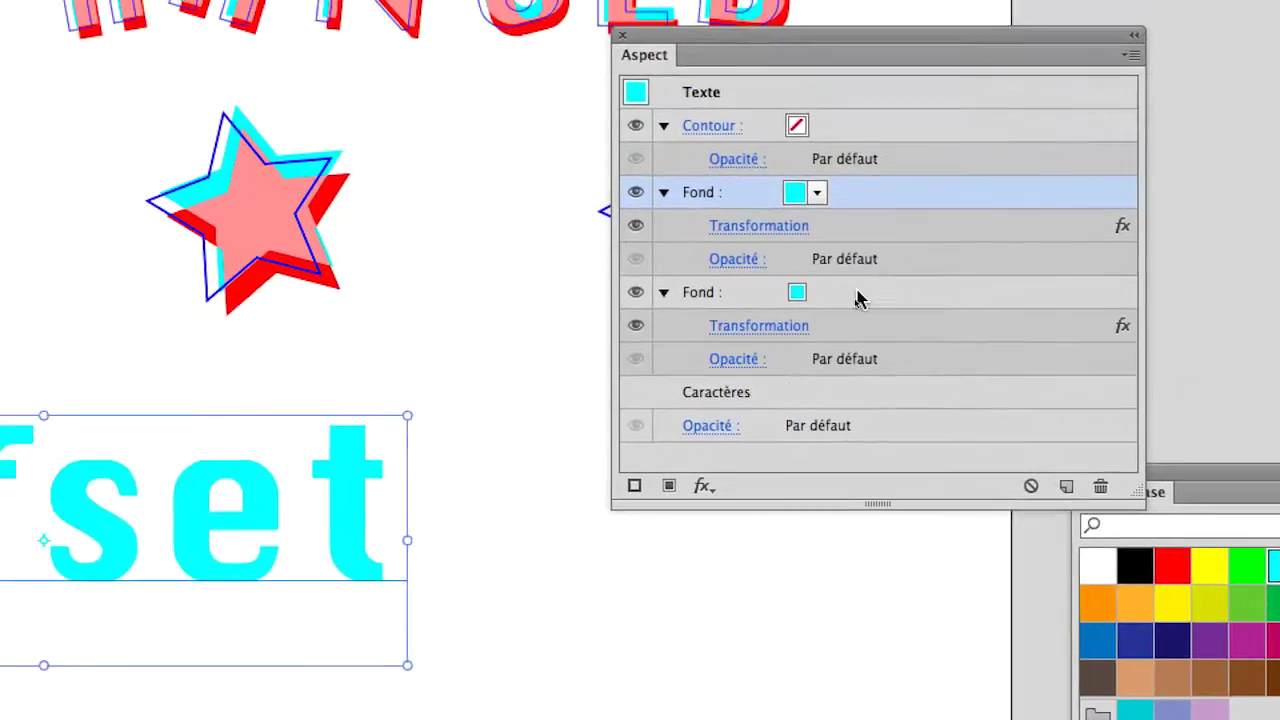
pyautogui.click(860, 294)
pyautogui.click(1013, 415)
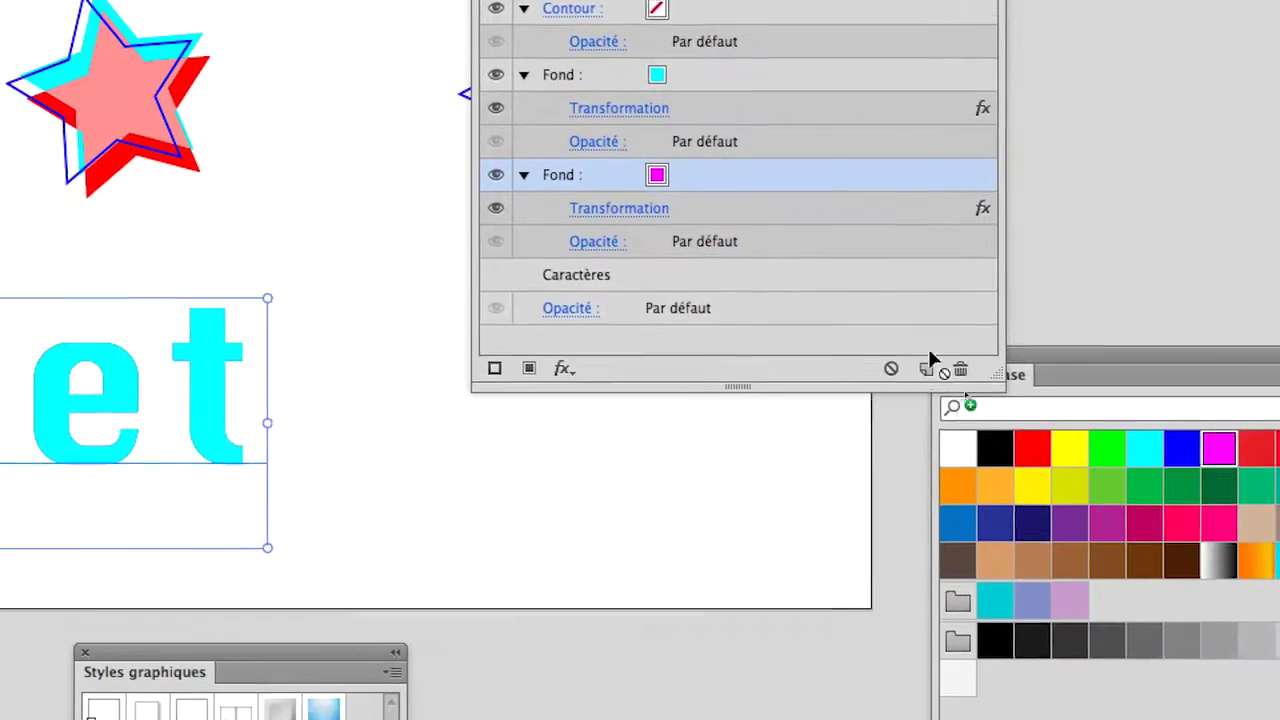
# Duplicate the magenta fill with its effect and colour the lower copy yellow
pyautogui.click(927, 366)
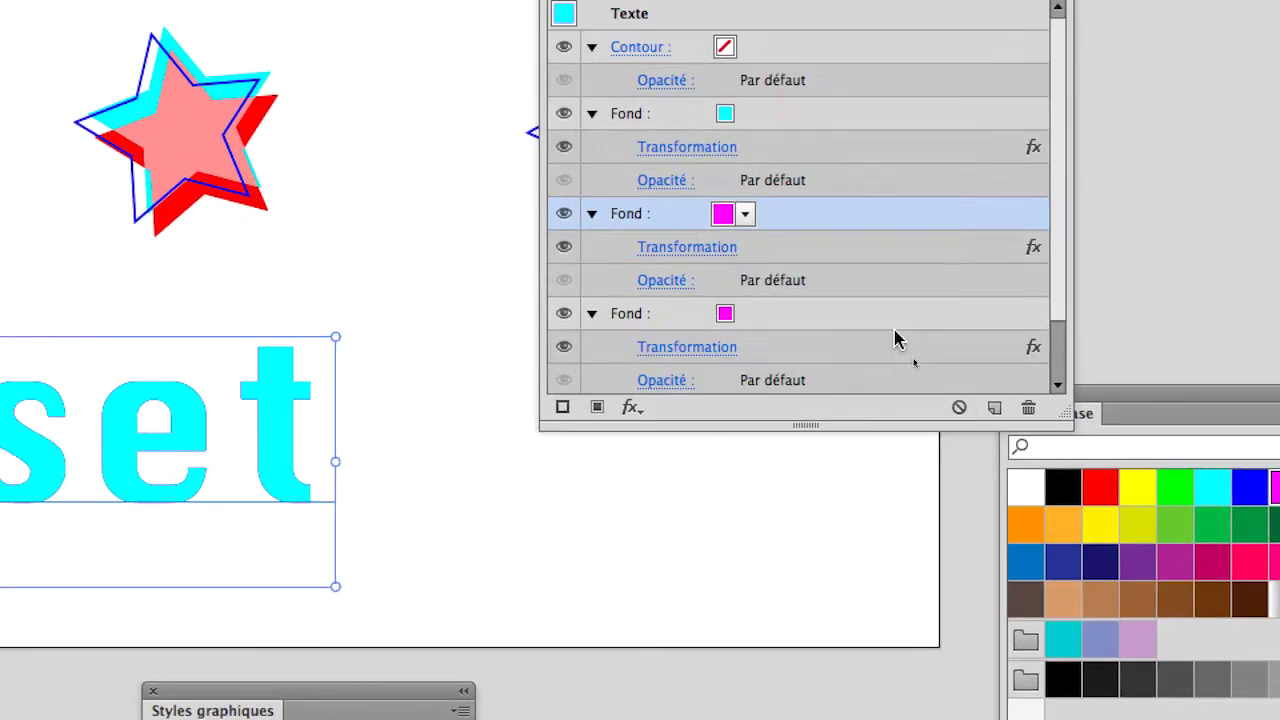
pyautogui.click(894, 331)
pyautogui.click(988, 399)
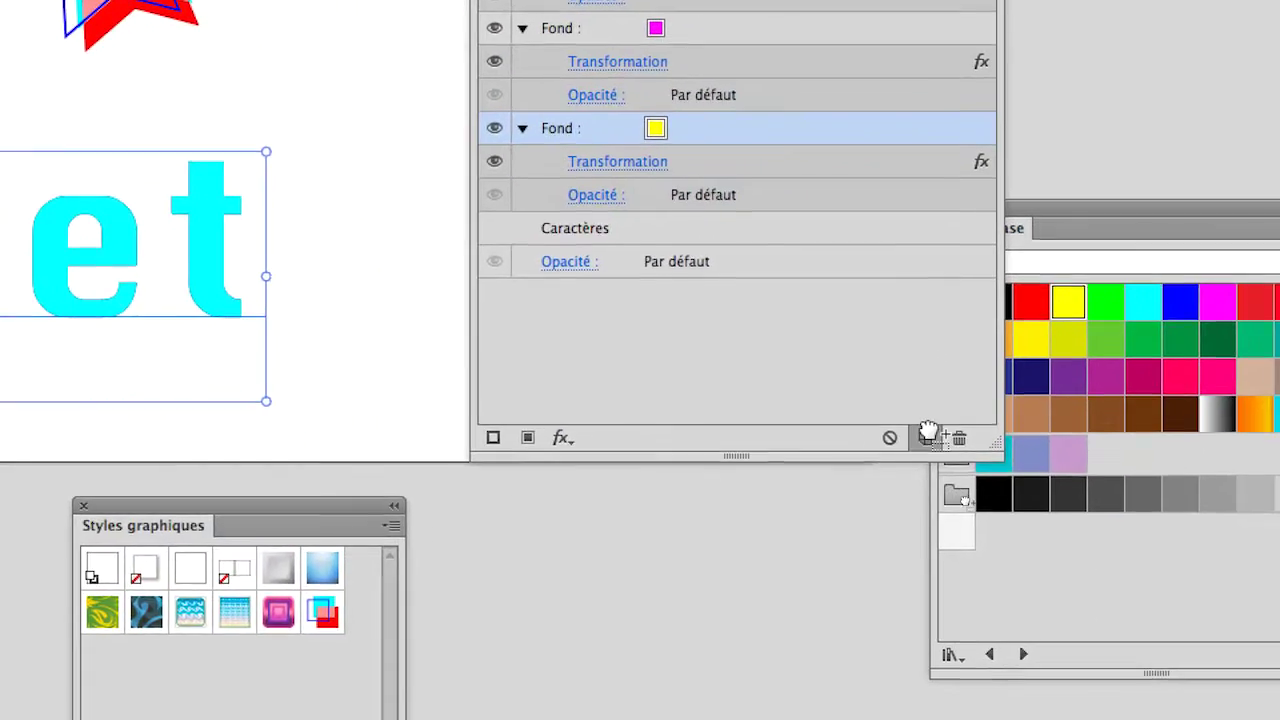
# Duplicate the yellow fill as a black fill at the bottom of the fill stack and hide it
pyautogui.click(927, 437)
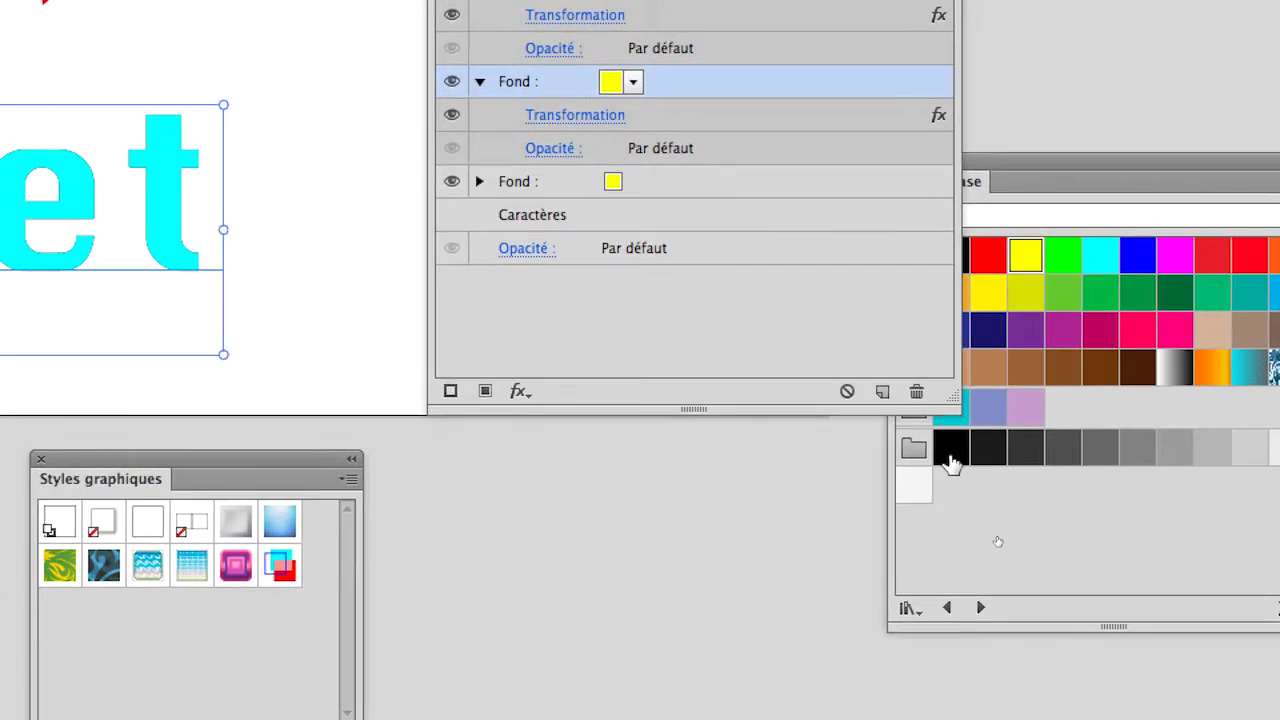
pyautogui.click(951, 458)
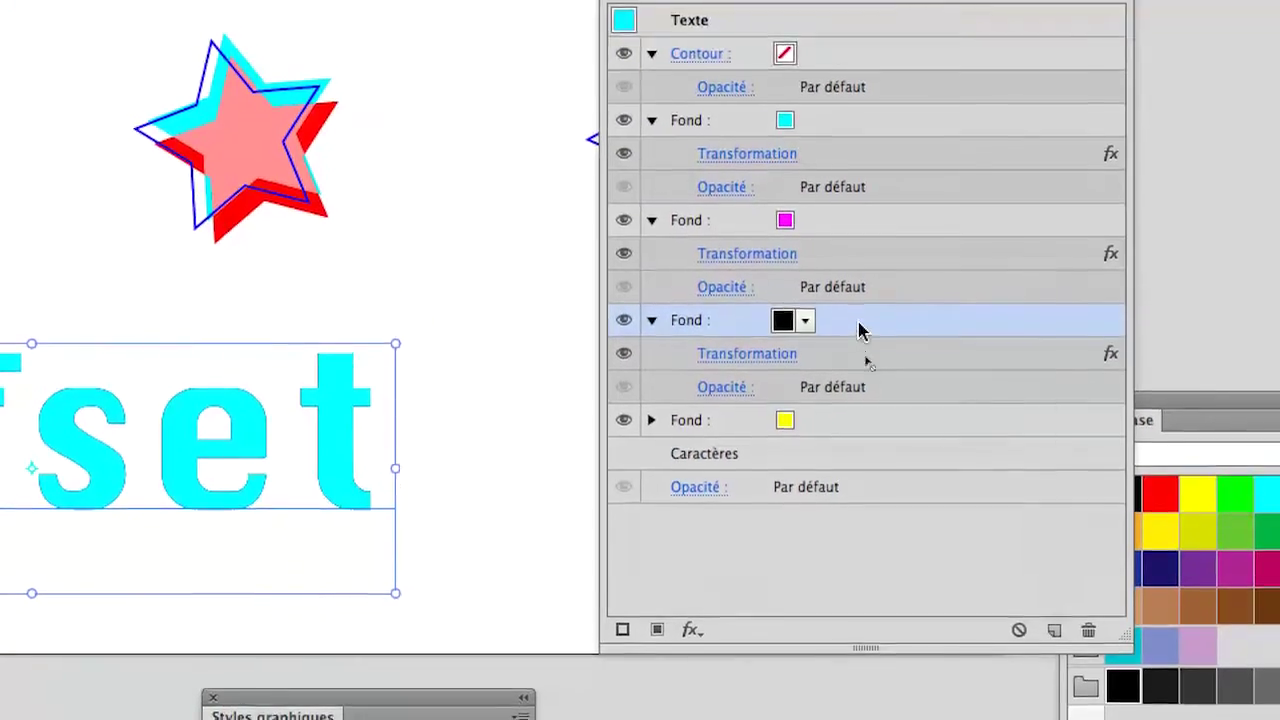
pyautogui.moveTo(860, 330); pyautogui.dragTo(862, 428)
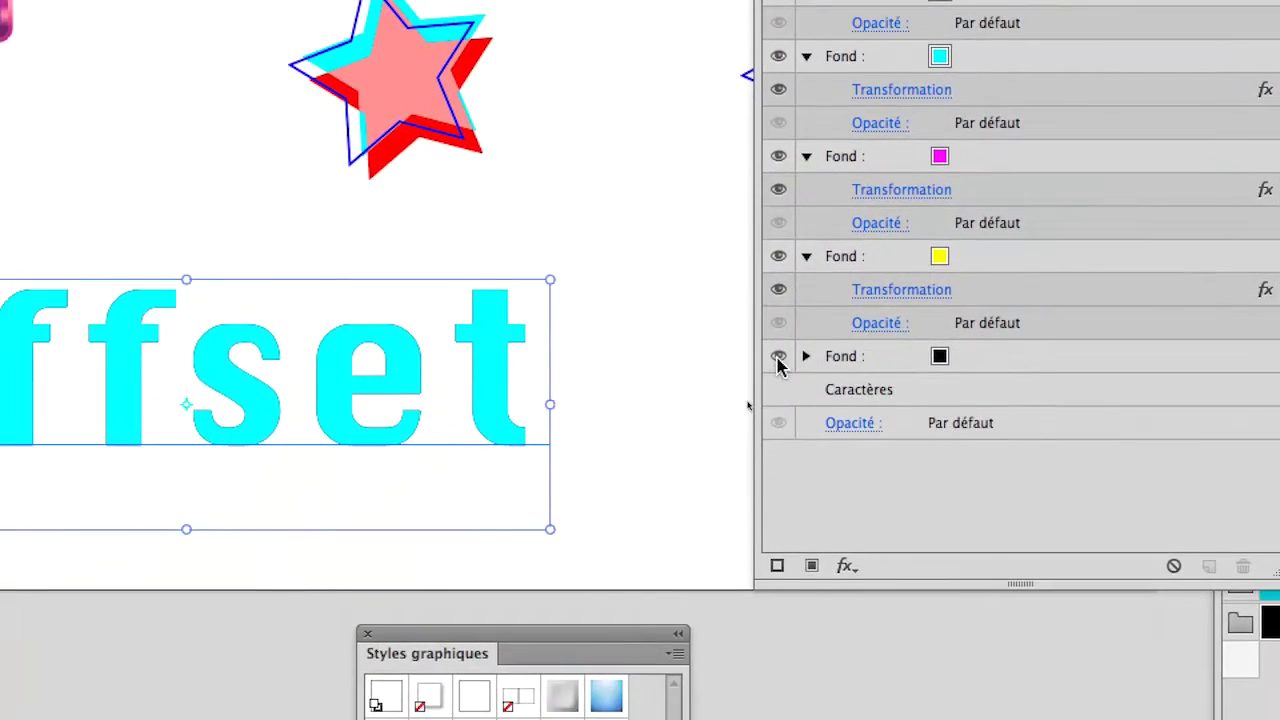
pyautogui.click(779, 365)
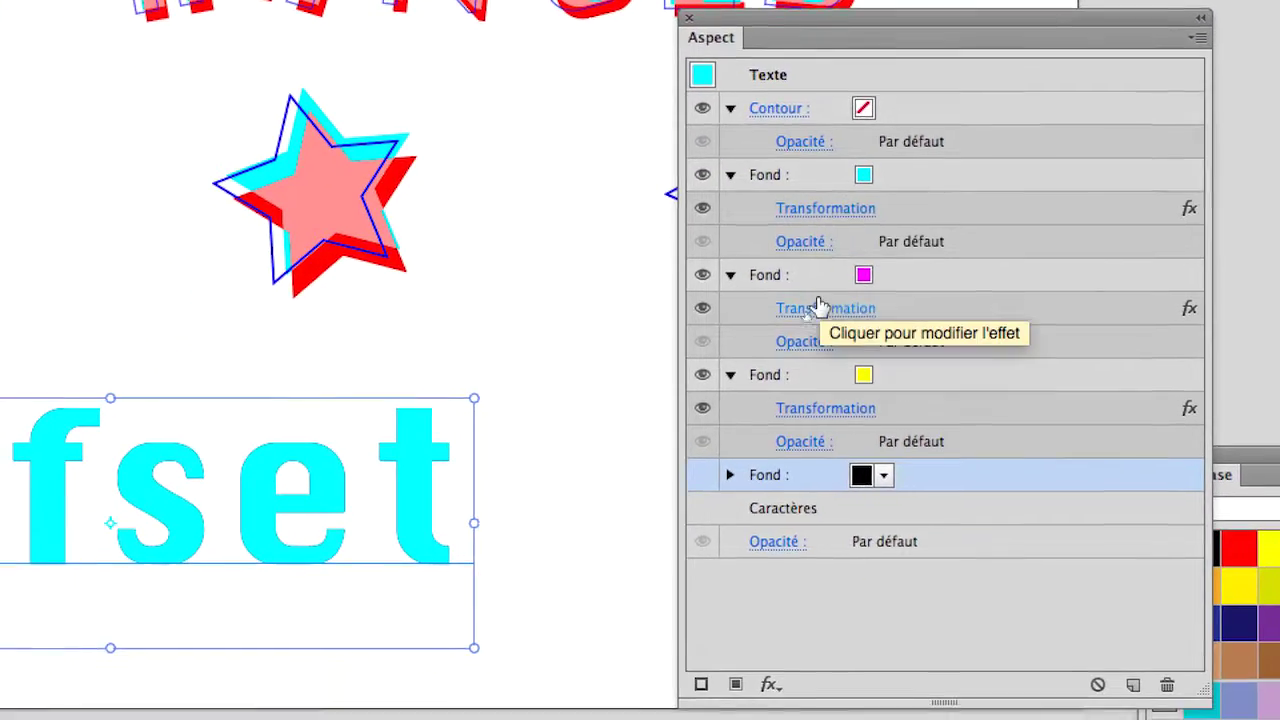
# Set the magenta fill's Transformation displacement to -5.2917 mm horizontal and 3.175 mm vertical, with preview enabled
pyautogui.click(818, 307)
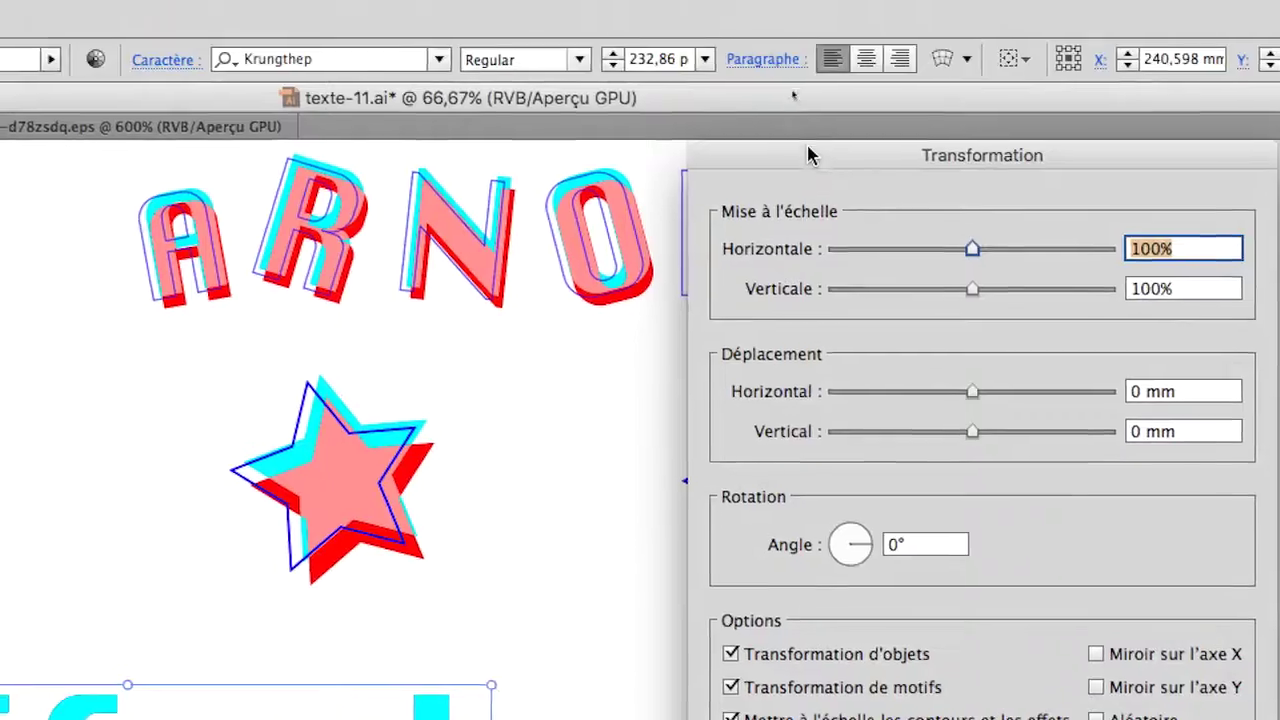
pyautogui.moveTo(812, 155); pyautogui.dragTo(719, 622)
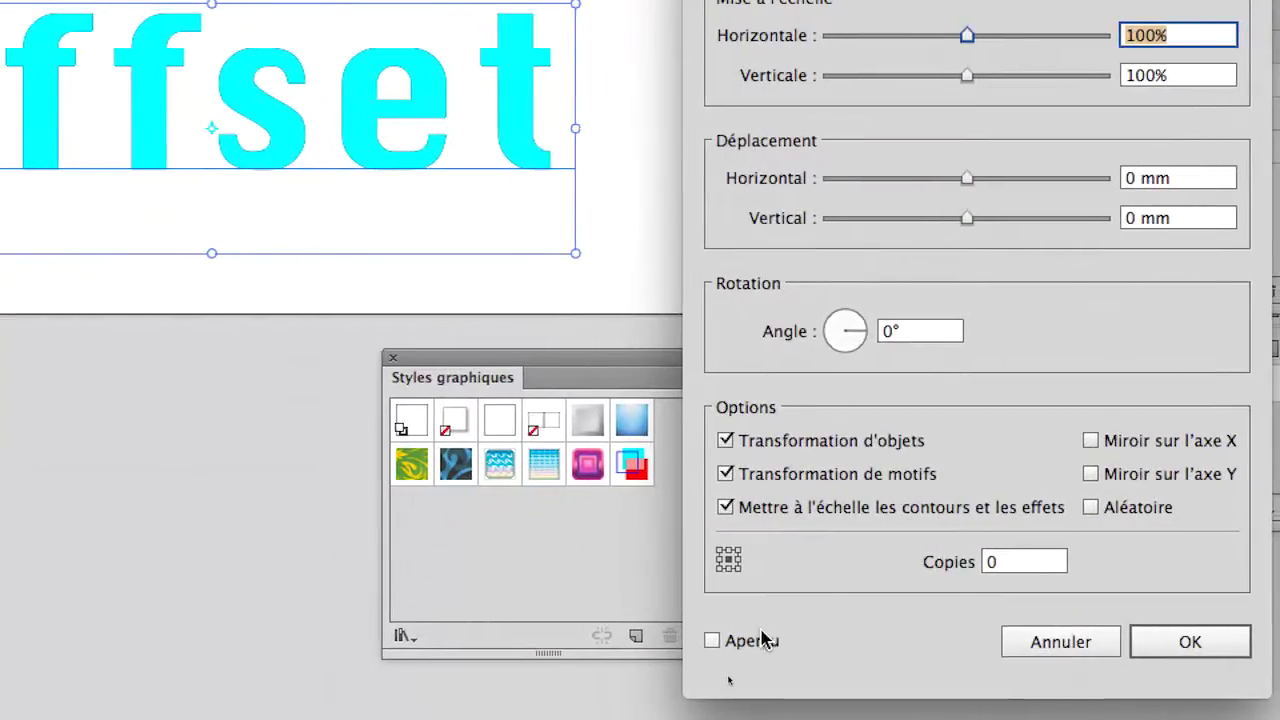
pyautogui.click(746, 641)
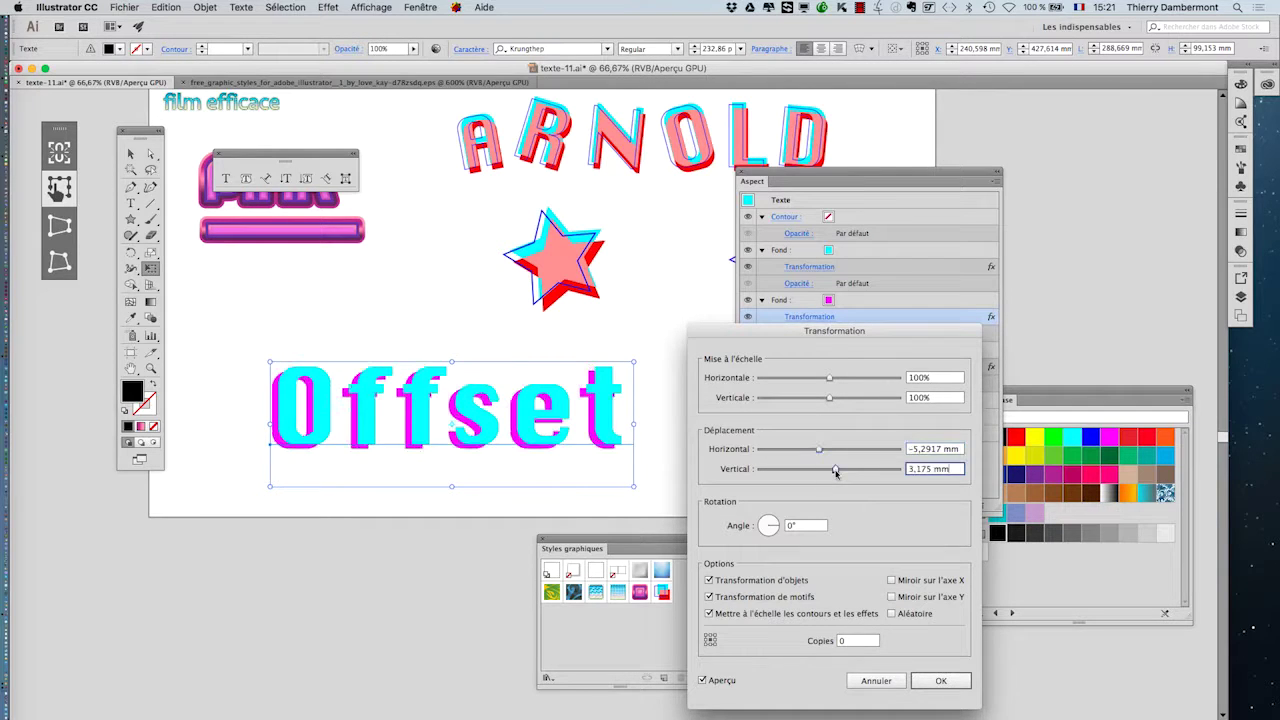
pyautogui.click(939, 681)
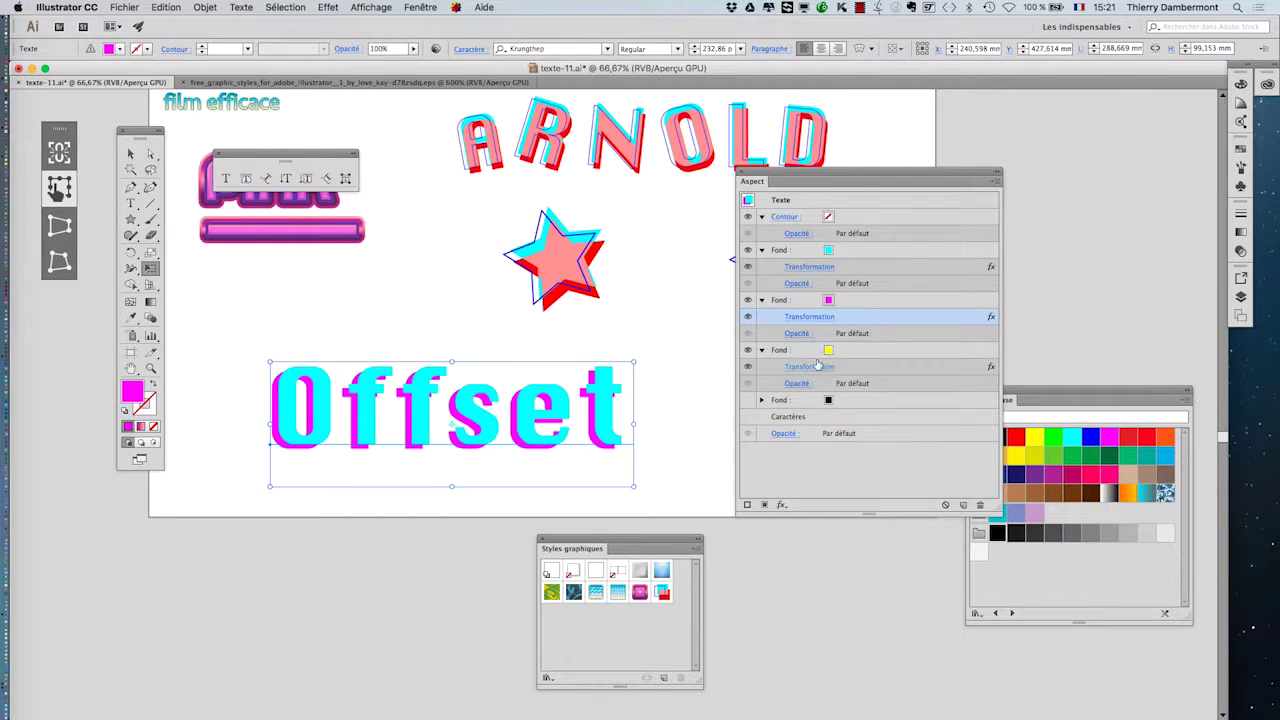
# Set the yellow fill's Transformation displacement to 8.1139 mm horizontal and 4.9389 mm vertical, with preview enabled
pyautogui.click(812, 367)
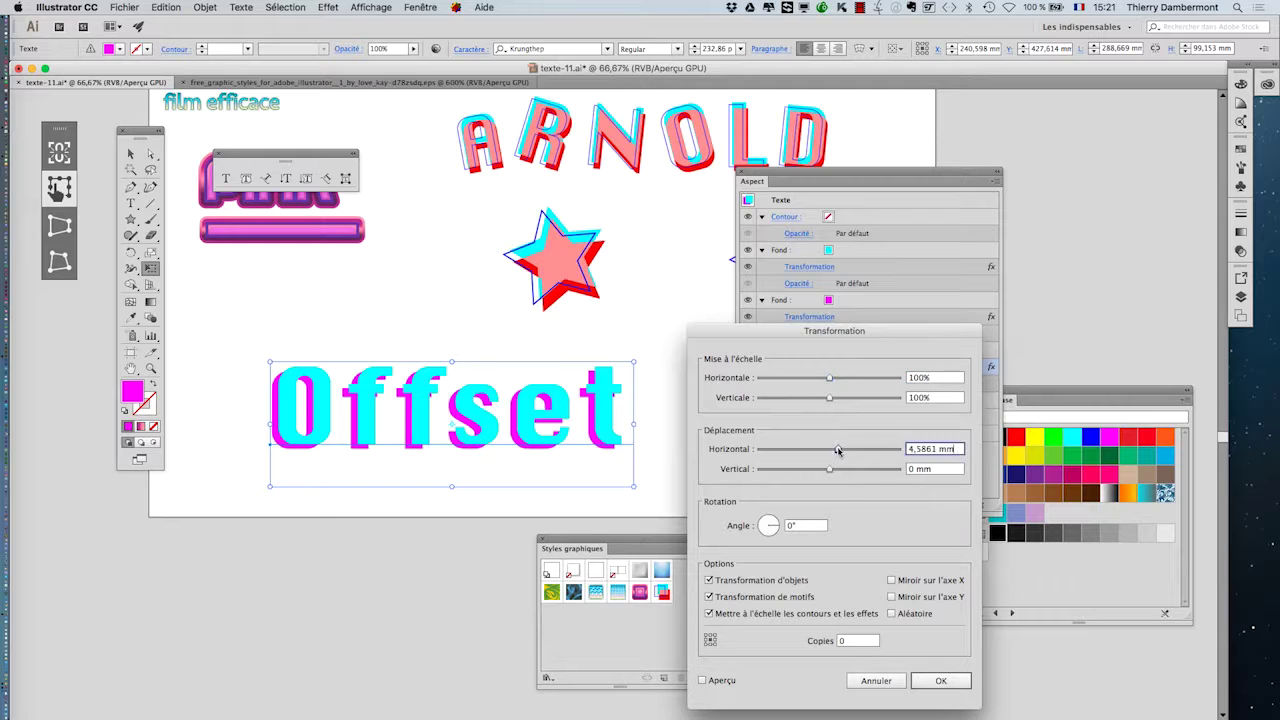
pyautogui.click(717, 684)
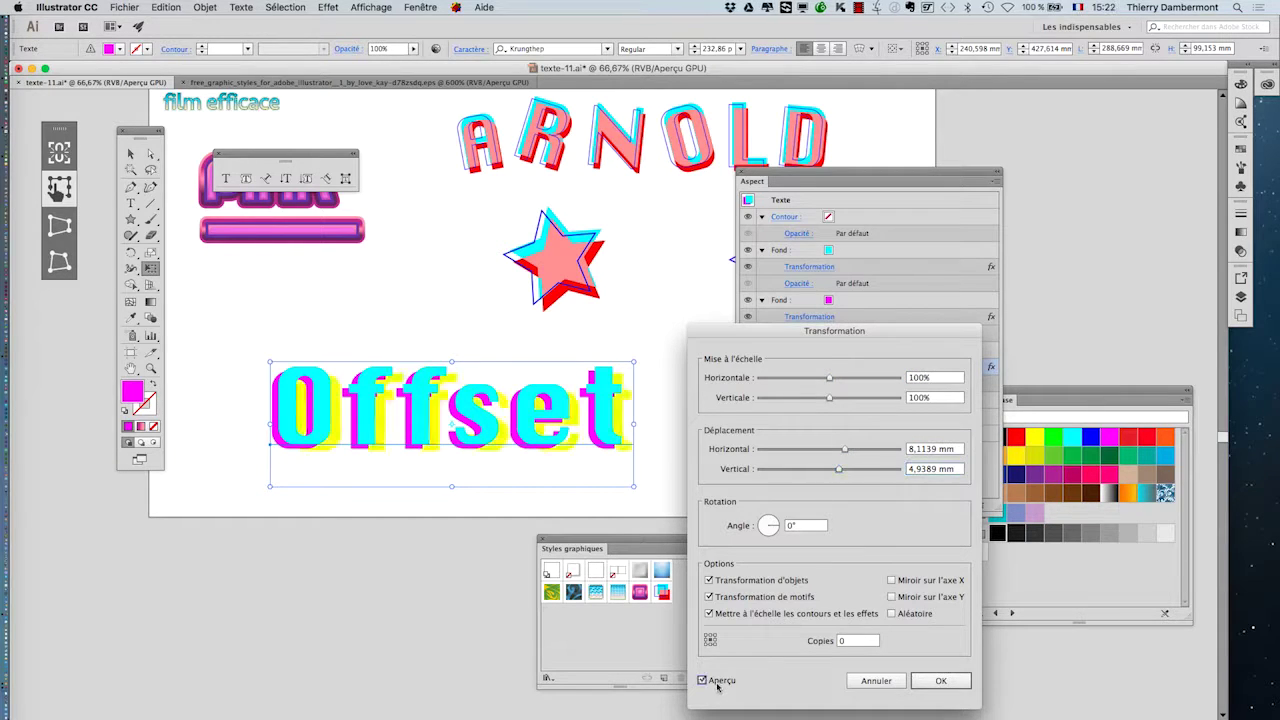
pyautogui.click(921, 684)
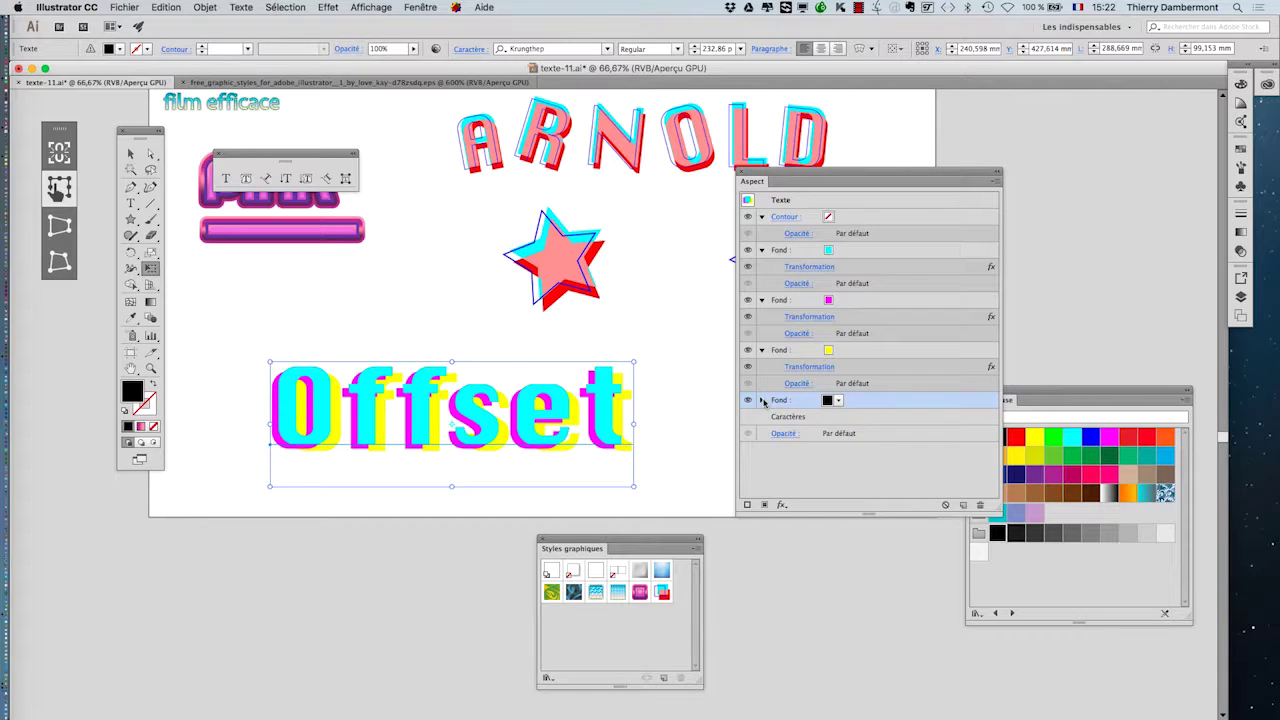
# With the black fill shown again, set its Transformation displacement to 11.6417 mm horizontal and 8.4667 mm vertical
pyautogui.click(763, 400)
pyautogui.click(800, 418)
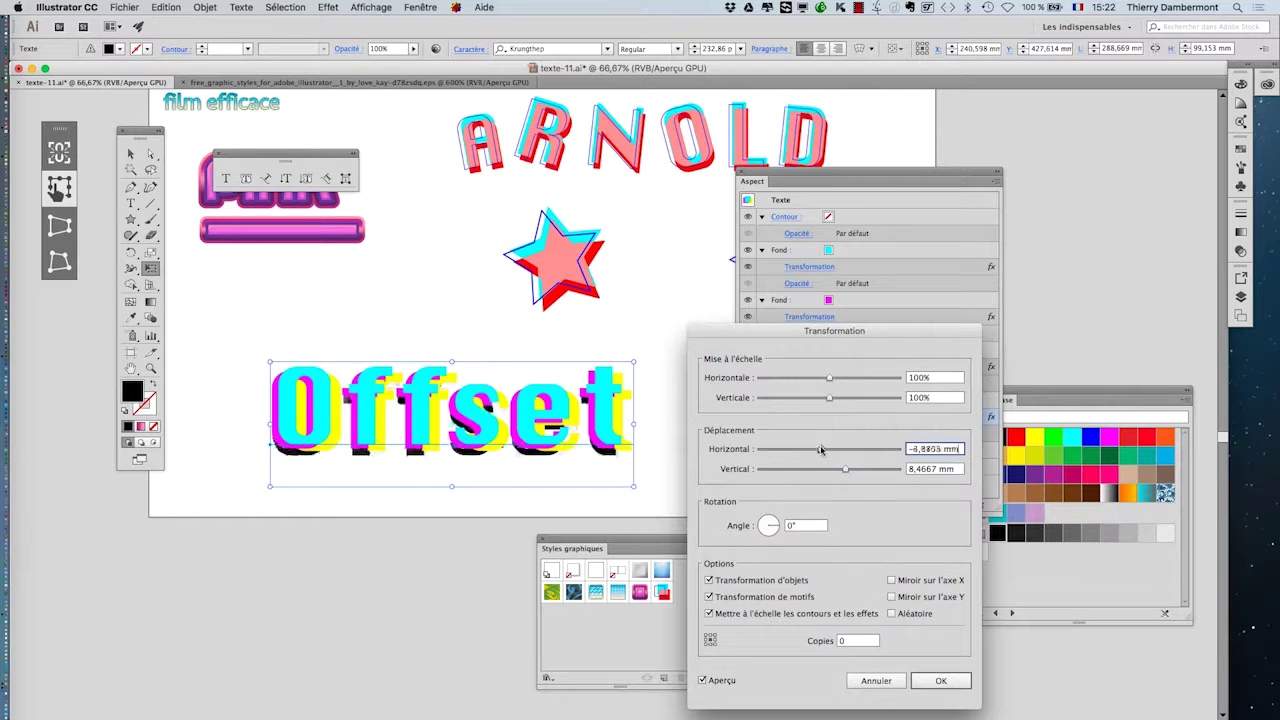
pyautogui.moveTo(820, 450); pyautogui.dragTo(850, 464)
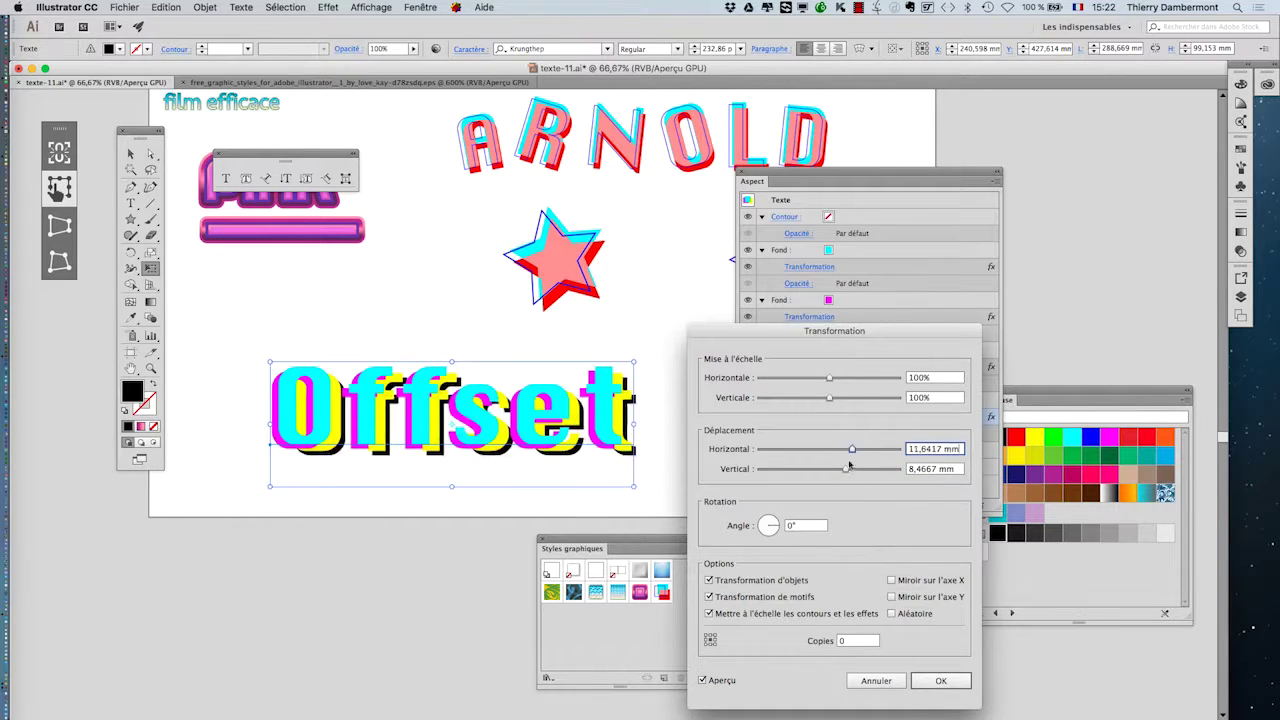
pyautogui.click(937, 681)
# Set the cyan fill's blending mode to Produit at 100% opacity
pyautogui.scroll(1, 462, 410)
pyautogui.moveTo(794, 178); pyautogui.dragTo(949, 171)
pyautogui.moveTo(563, 318); pyautogui.dragTo(656, 264)
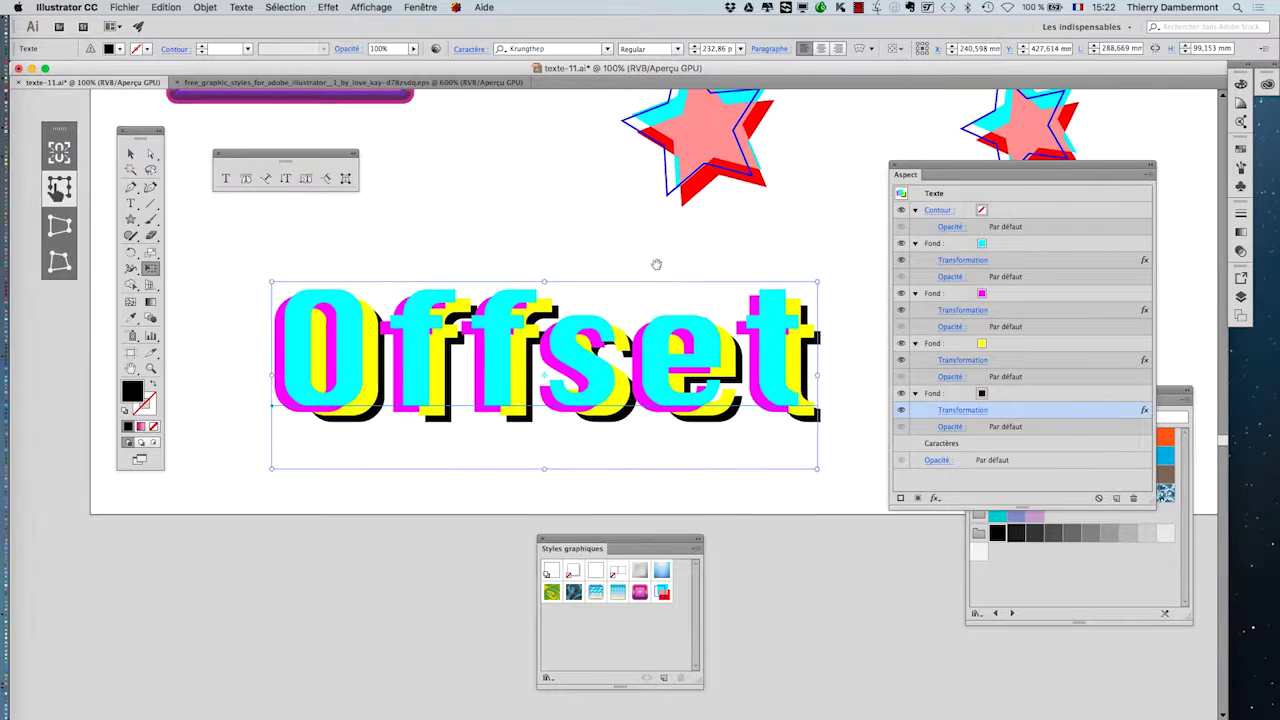
pyautogui.click(1017, 245)
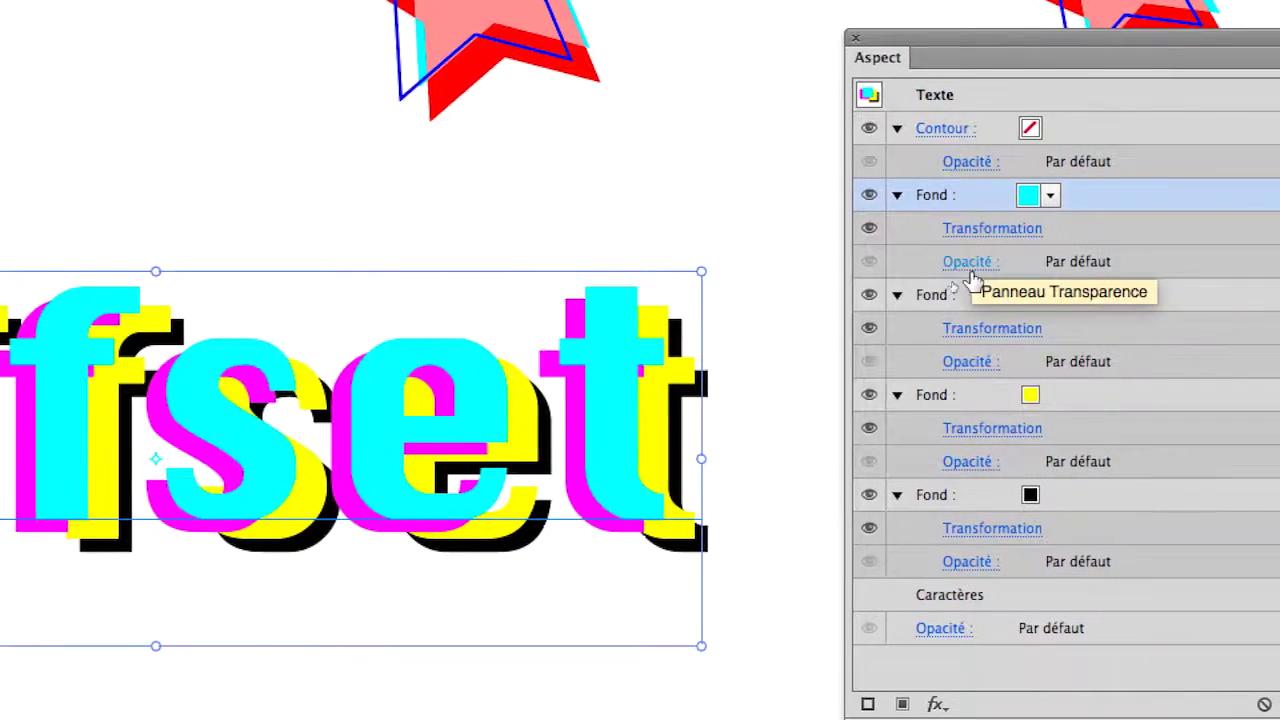
pyautogui.click(968, 264)
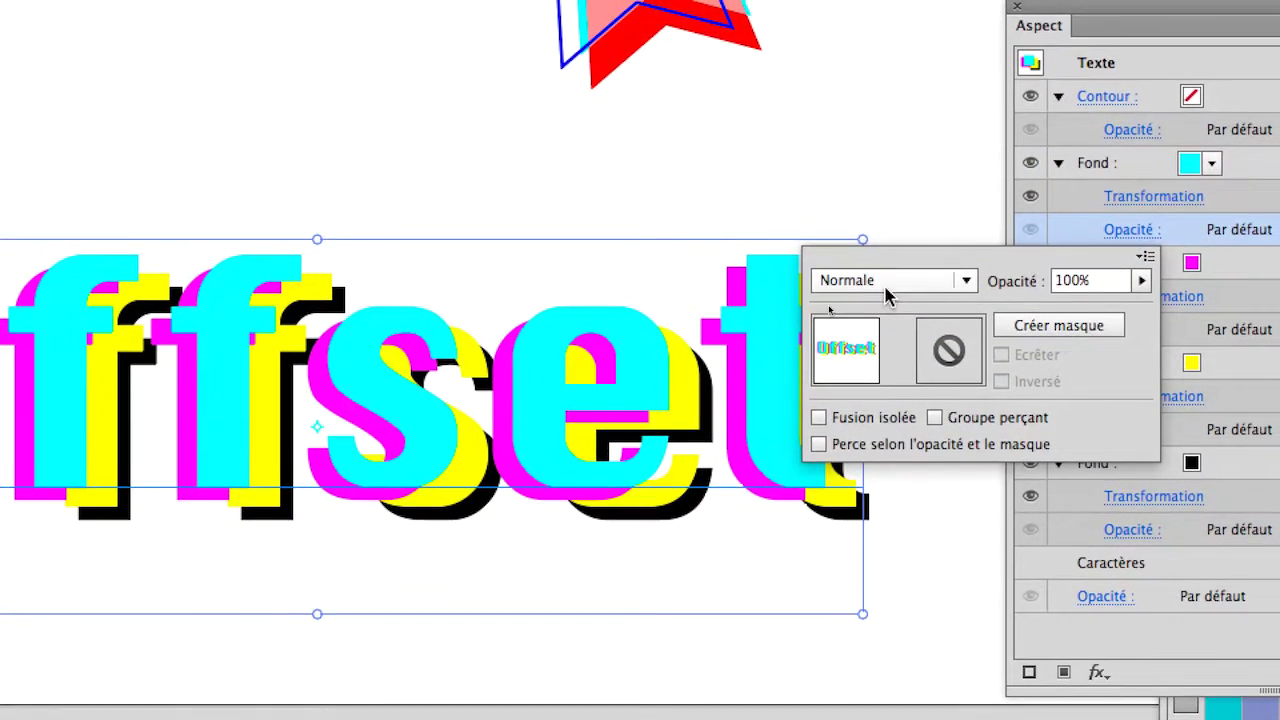
pyautogui.scroll(-2, 885, 287)
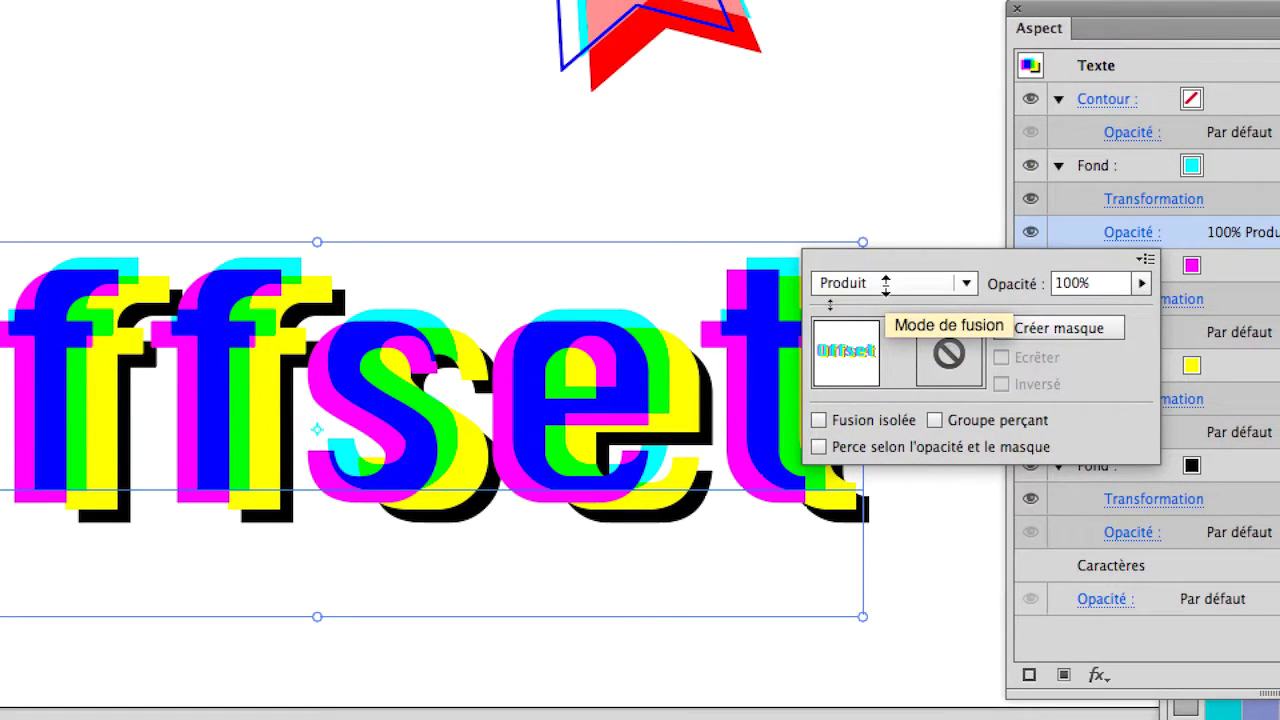
# Change the cyan fill's blending mode to Teinte at 100% opacity
pyautogui.scroll(-2, 885, 285)
pyautogui.scroll(-2, 885, 285)
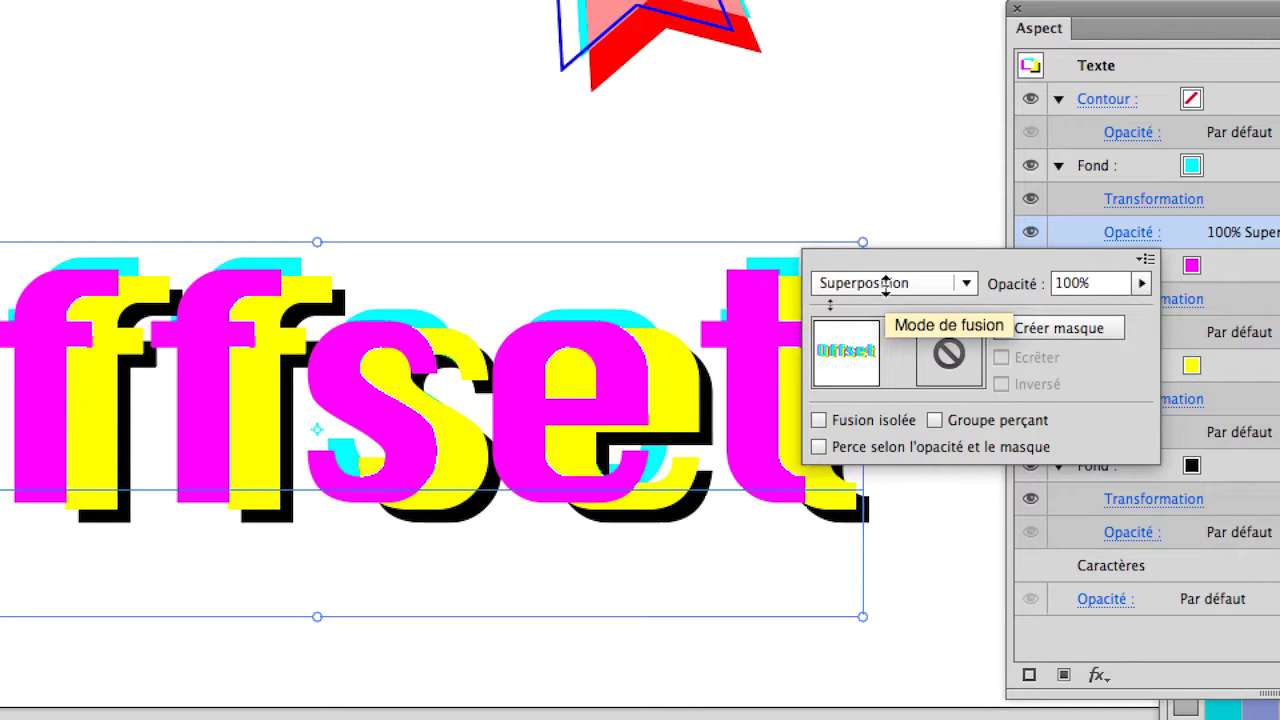
pyautogui.scroll(-4, 885, 286)
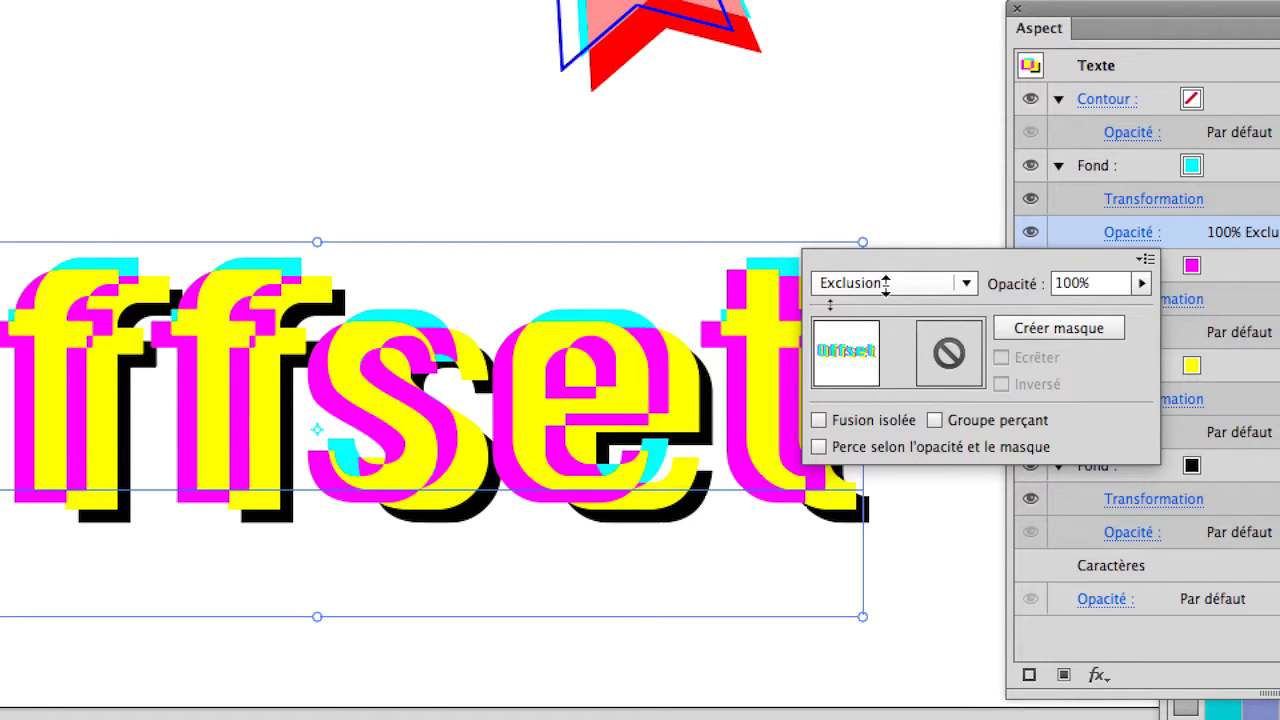
pyautogui.scroll(-1, 885, 285)
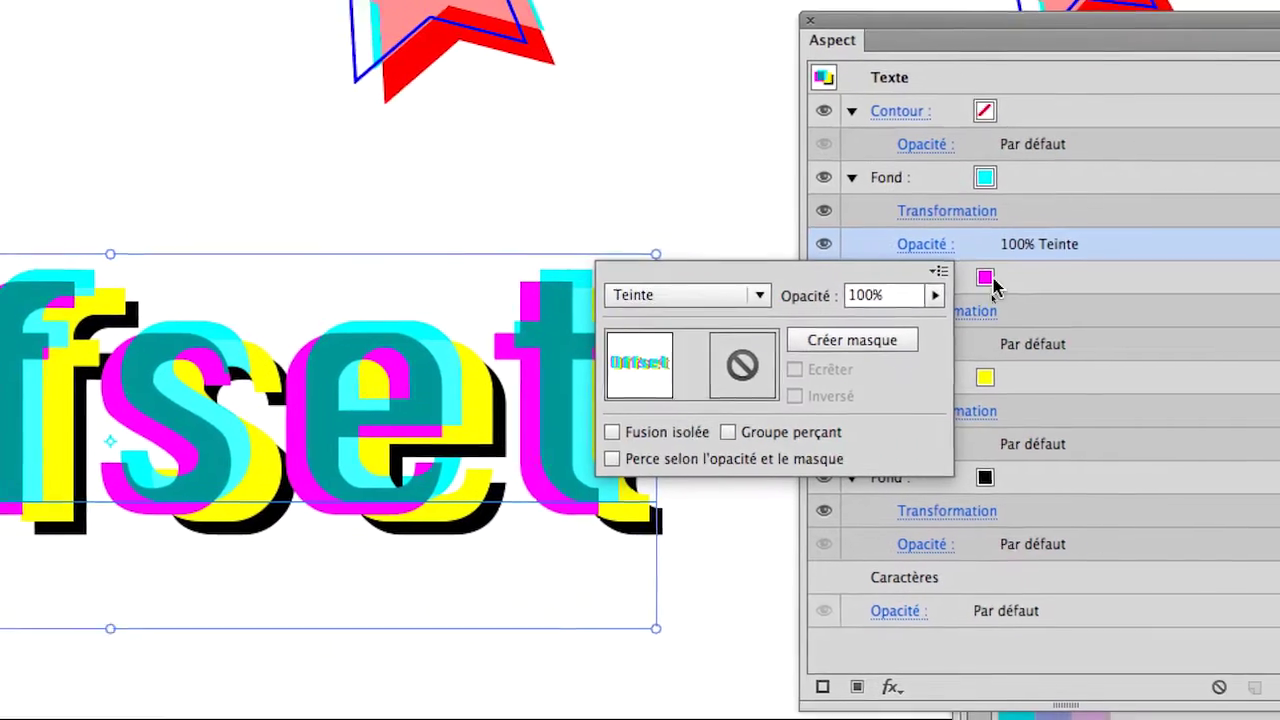
pyautogui.click(1258, 273)
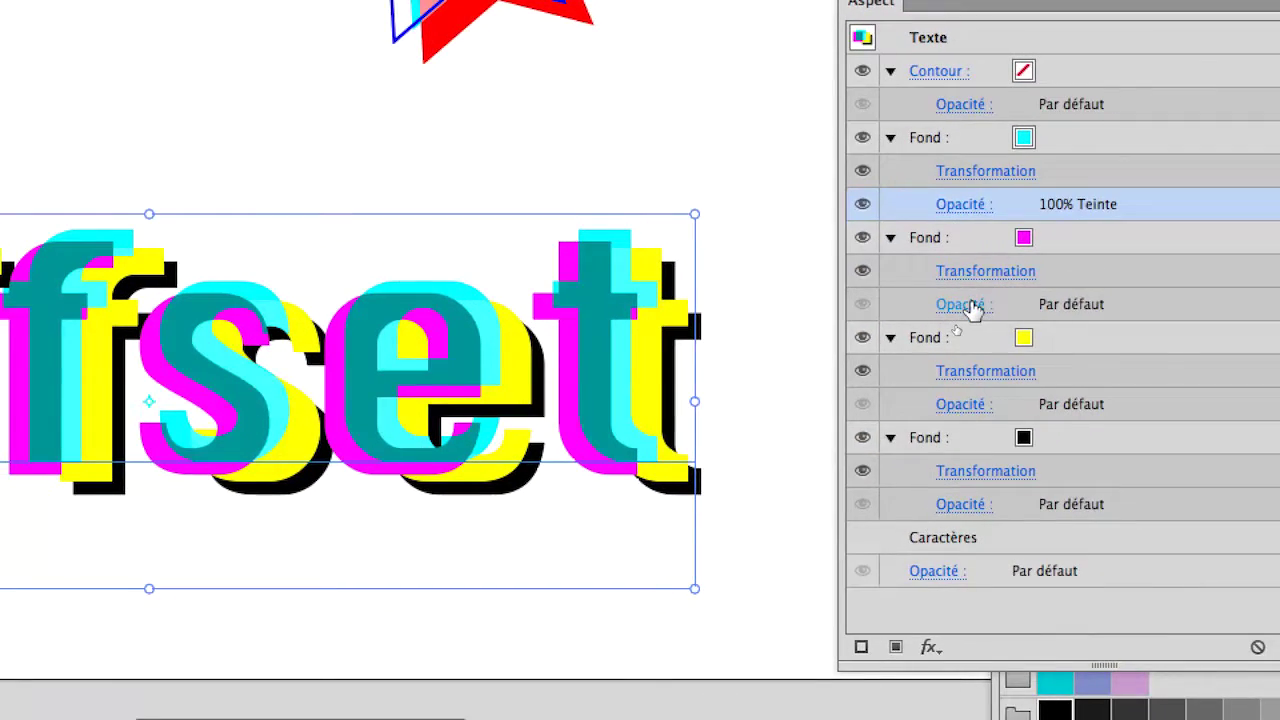
# Set the magenta fill's blending mode to Teinte at 100% opacity
pyautogui.click(966, 304)
pyautogui.scroll(-10, 726, 356)
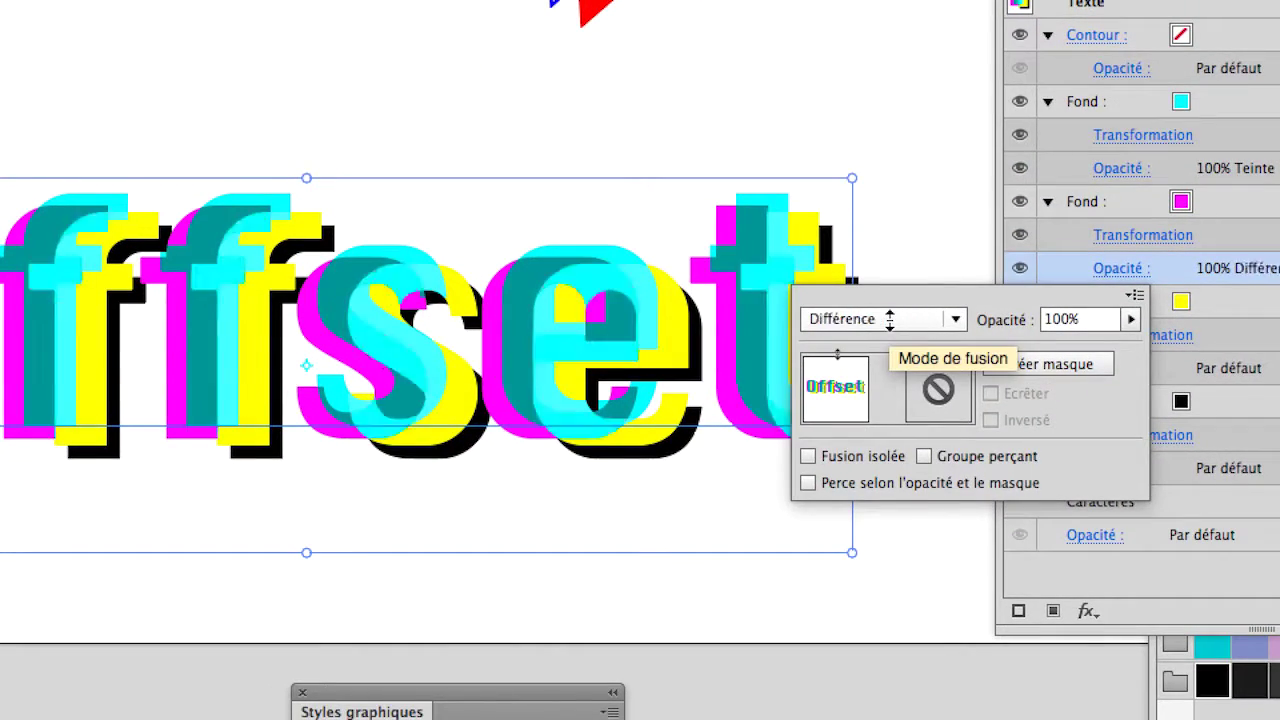
pyautogui.scroll(-2, 889, 318)
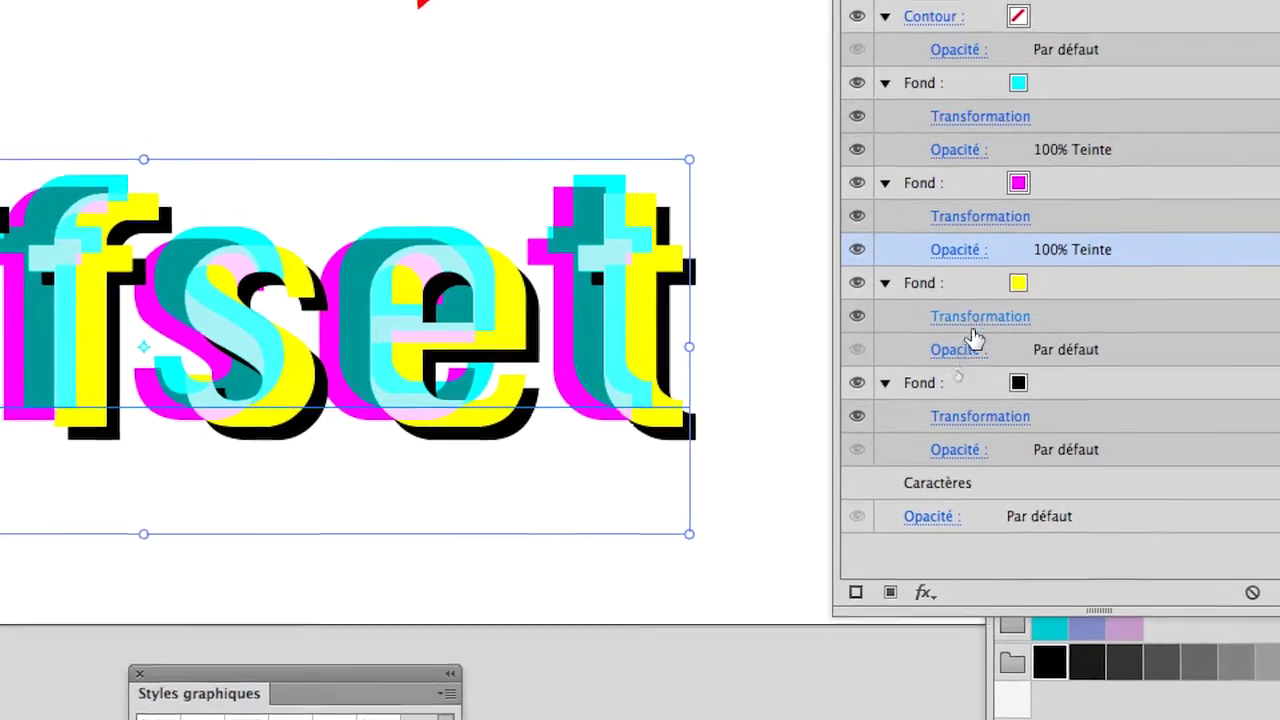
# Set the yellow fill's blending mode to Luminosité at 100% opacity
pyautogui.click(970, 340)
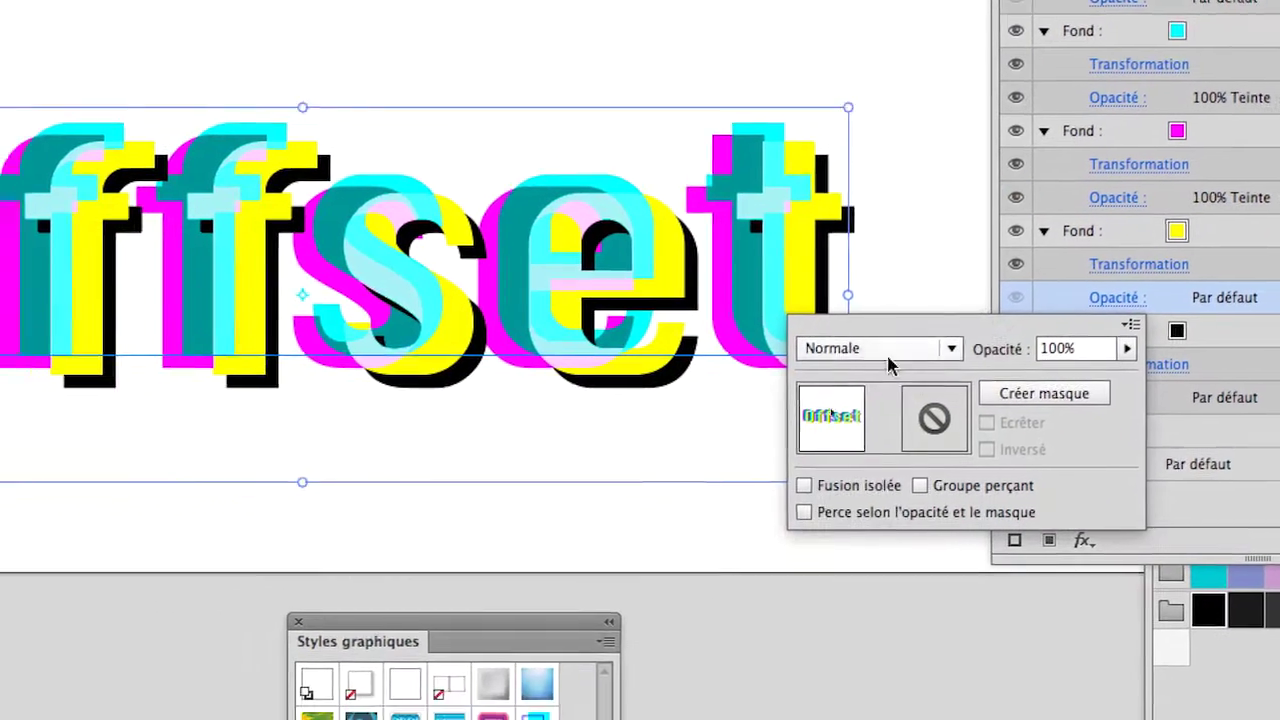
pyautogui.scroll(-7, 889, 364)
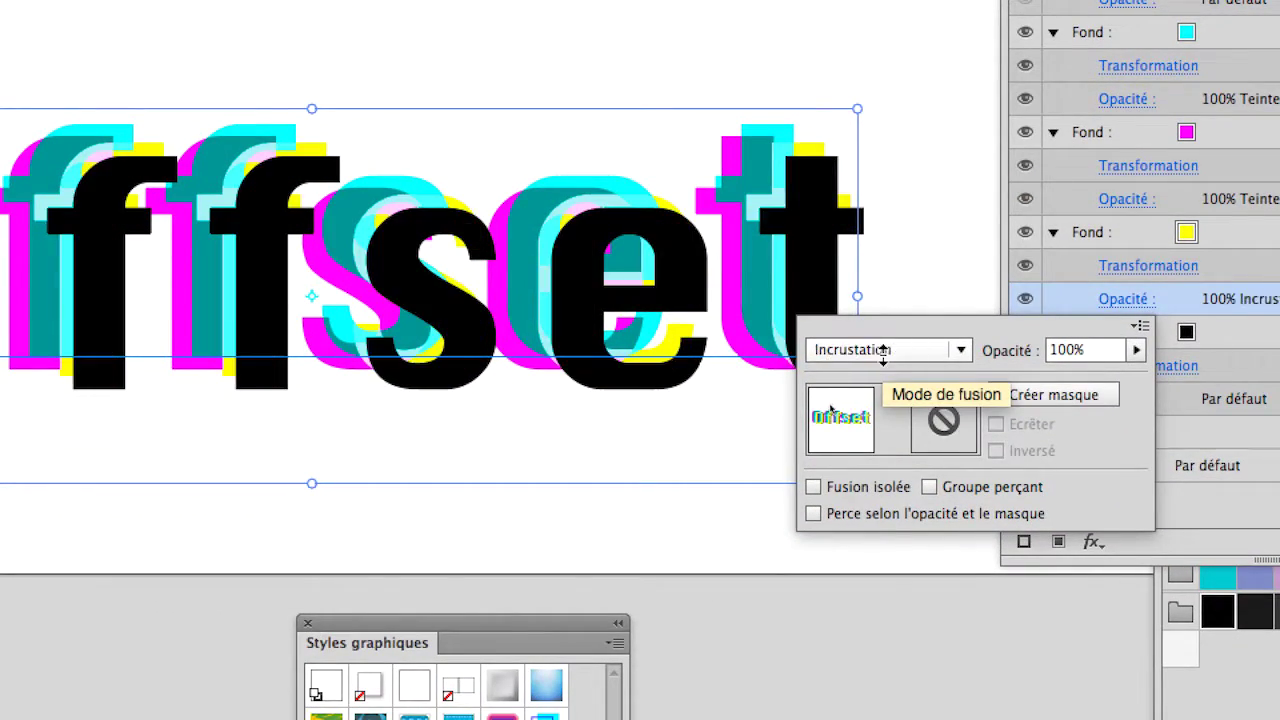
pyautogui.scroll(-2, 883, 360)
pyautogui.scroll(-1, 881, 351)
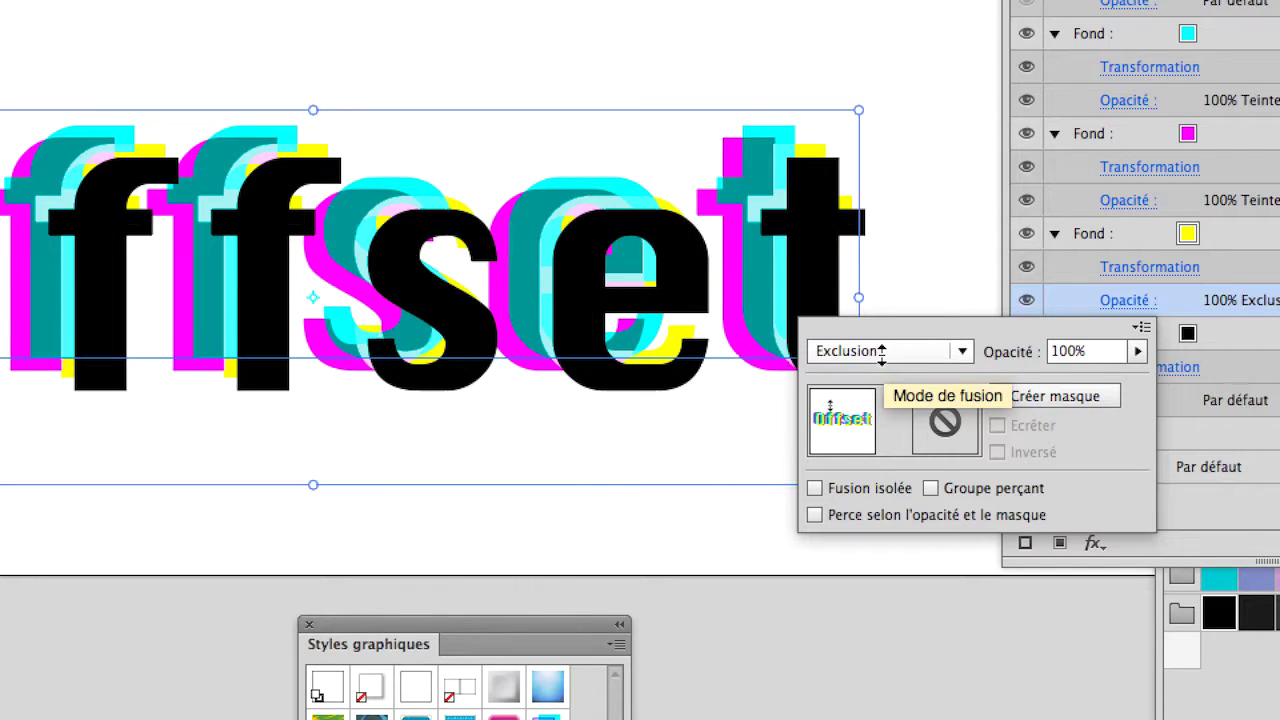
pyautogui.scroll(-2, 881, 351)
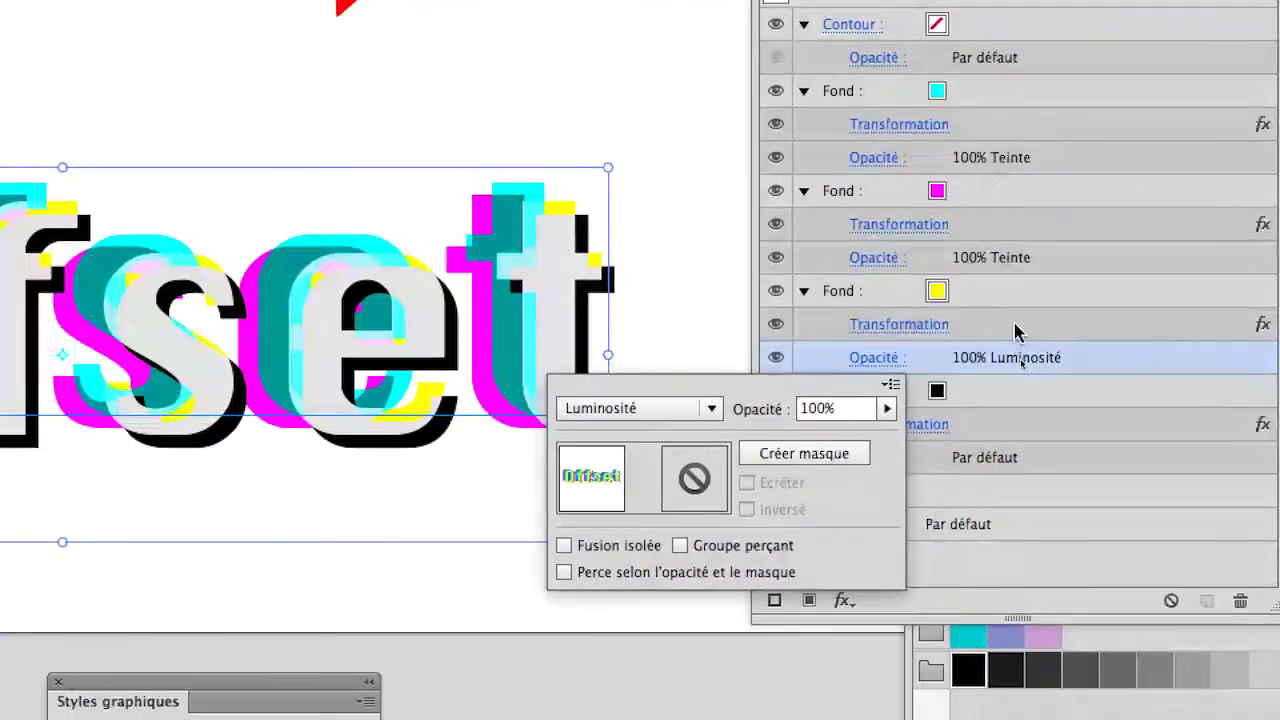
pyautogui.click(1264, 270)
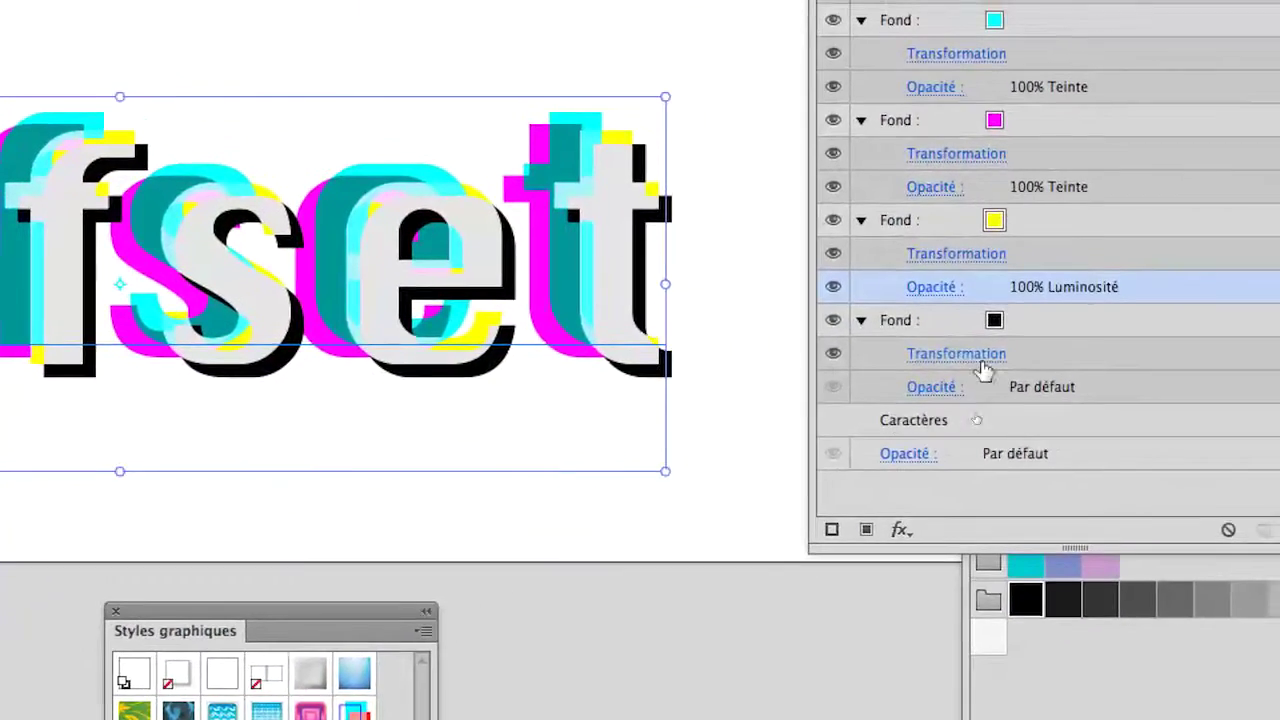
# Lower the black fill's opacity to 50% in Normale mode
pyautogui.click(985, 376)
pyautogui.click(1001, 429)
pyautogui.moveTo(990, 411); pyautogui.dragTo(932, 412)
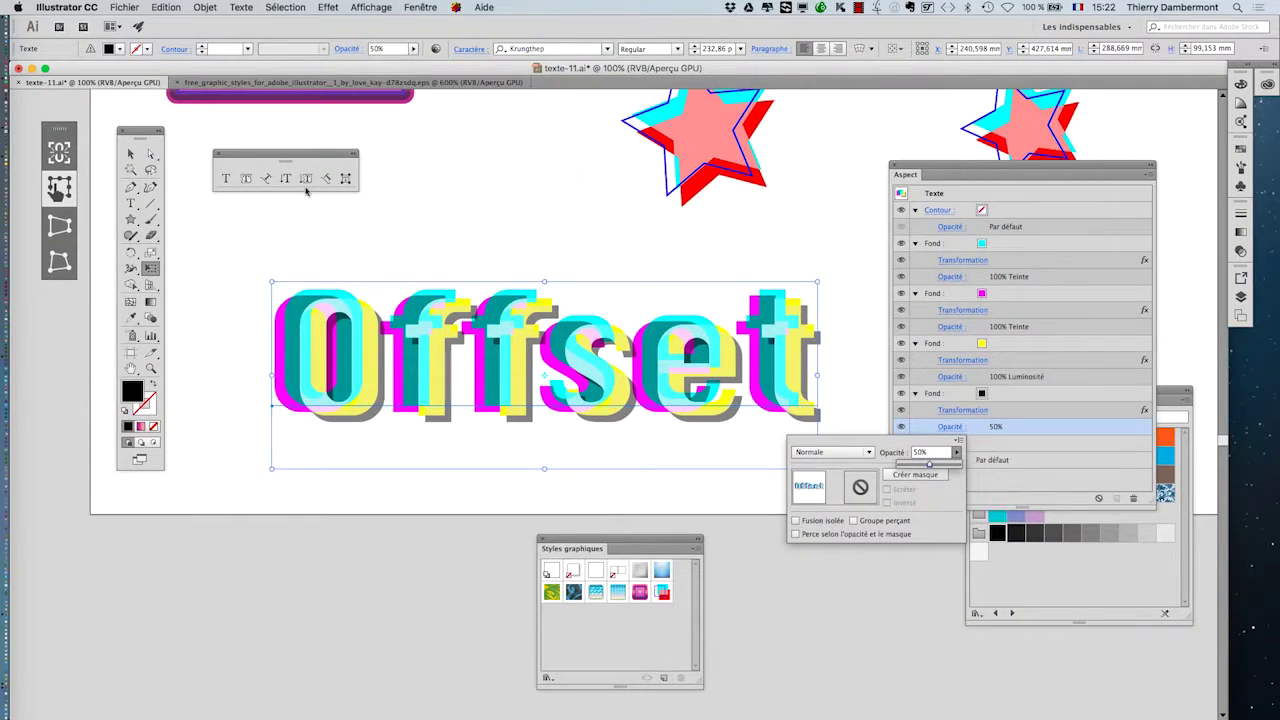
pyautogui.click(439, 270)
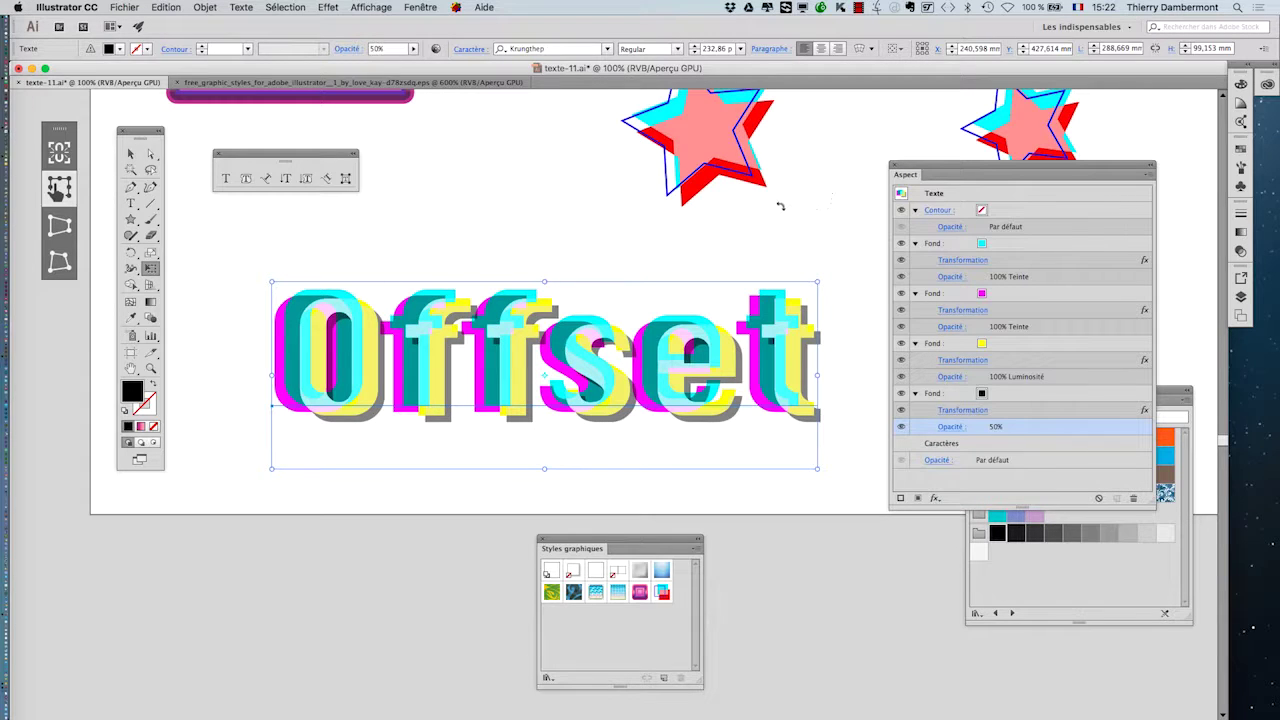
# Move the Offset text slightly up and save its appearance as a new graphic style
pyautogui.click(131, 154)
pyautogui.click(168, 166)
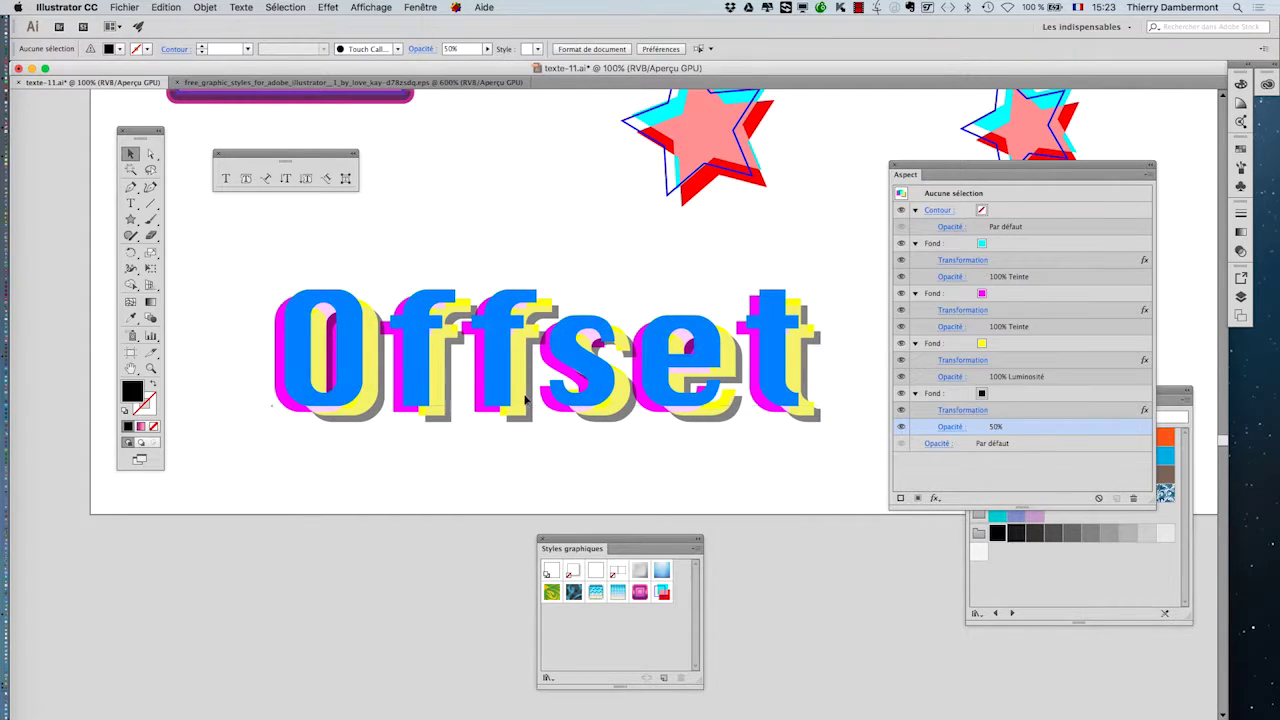
pyautogui.click(525, 400)
pyautogui.moveTo(662, 539); pyautogui.dragTo(711, 402)
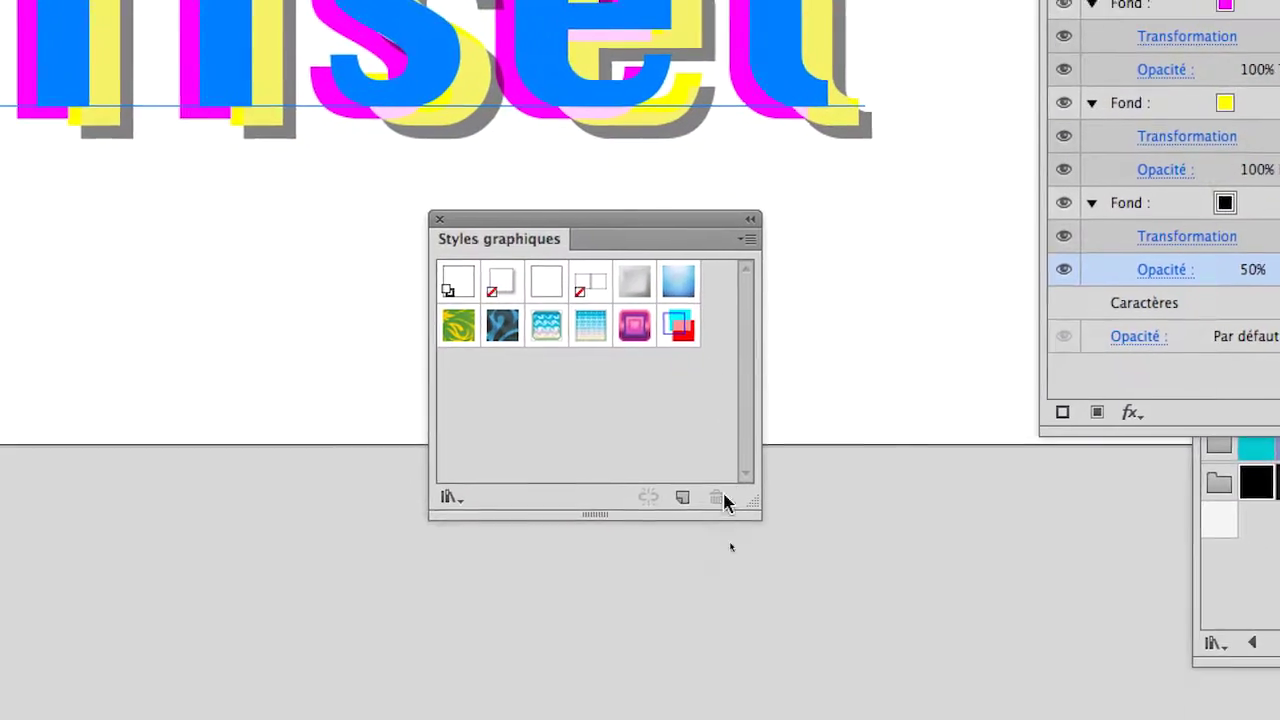
pyautogui.click(713, 682)
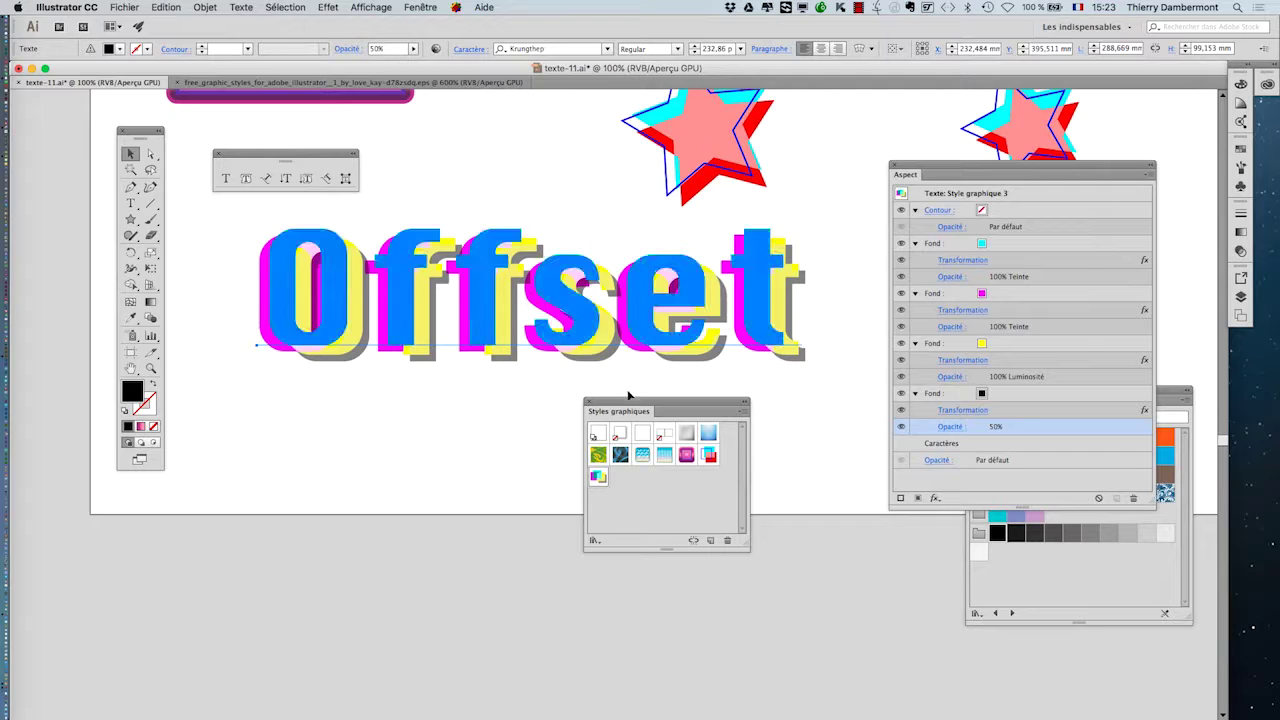
pyautogui.moveTo(620, 284); pyautogui.dragTo(707, 334)
pyautogui.moveTo(693, 437); pyautogui.dragTo(891, 592)
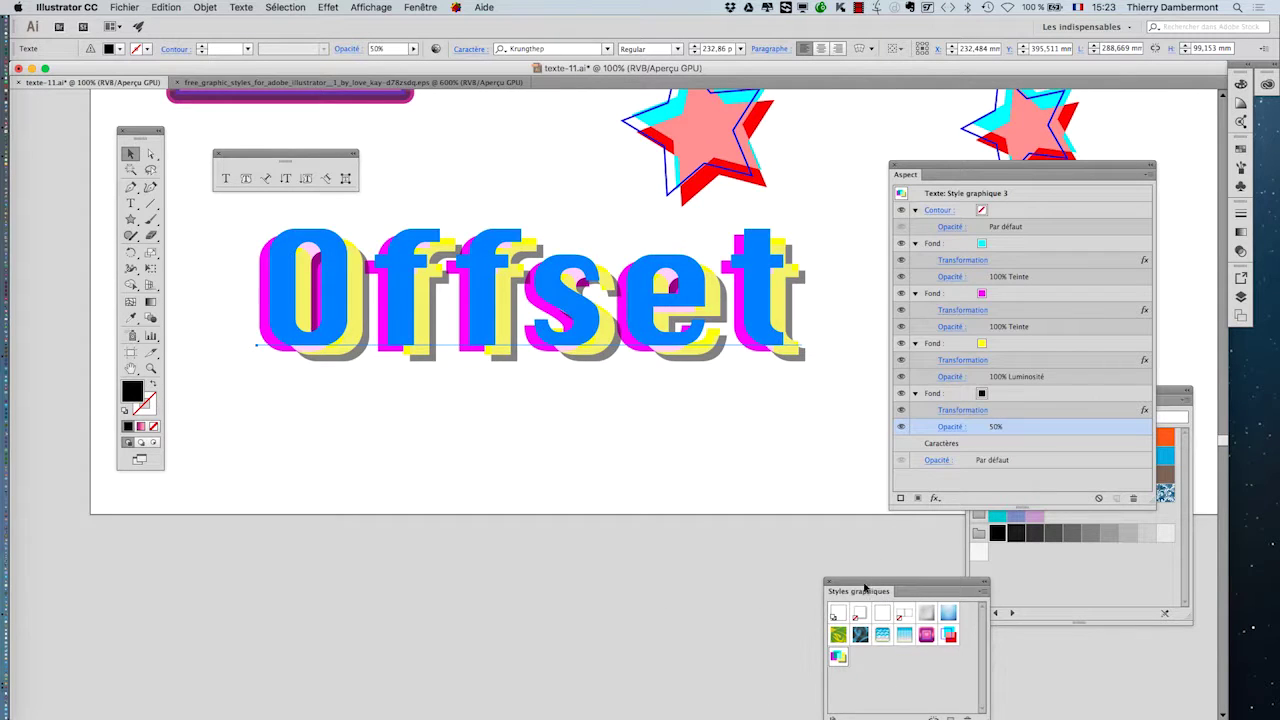
# Extend the artboard's bottom edge downward and place a copy of the Offset text directly below the original
pyautogui.scroll(-1, 592, 466)
pyautogui.scroll(-1, 590, 462)
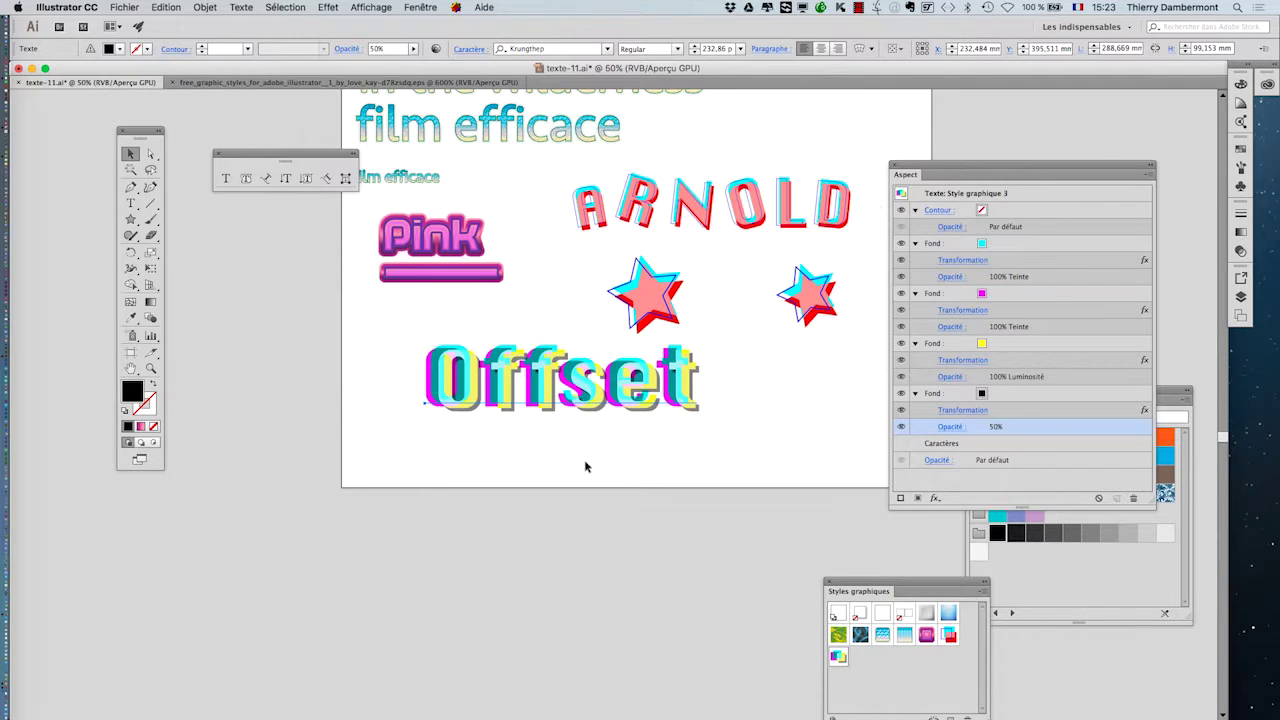
pyautogui.moveTo(586, 463); pyautogui.dragTo(418, 401)
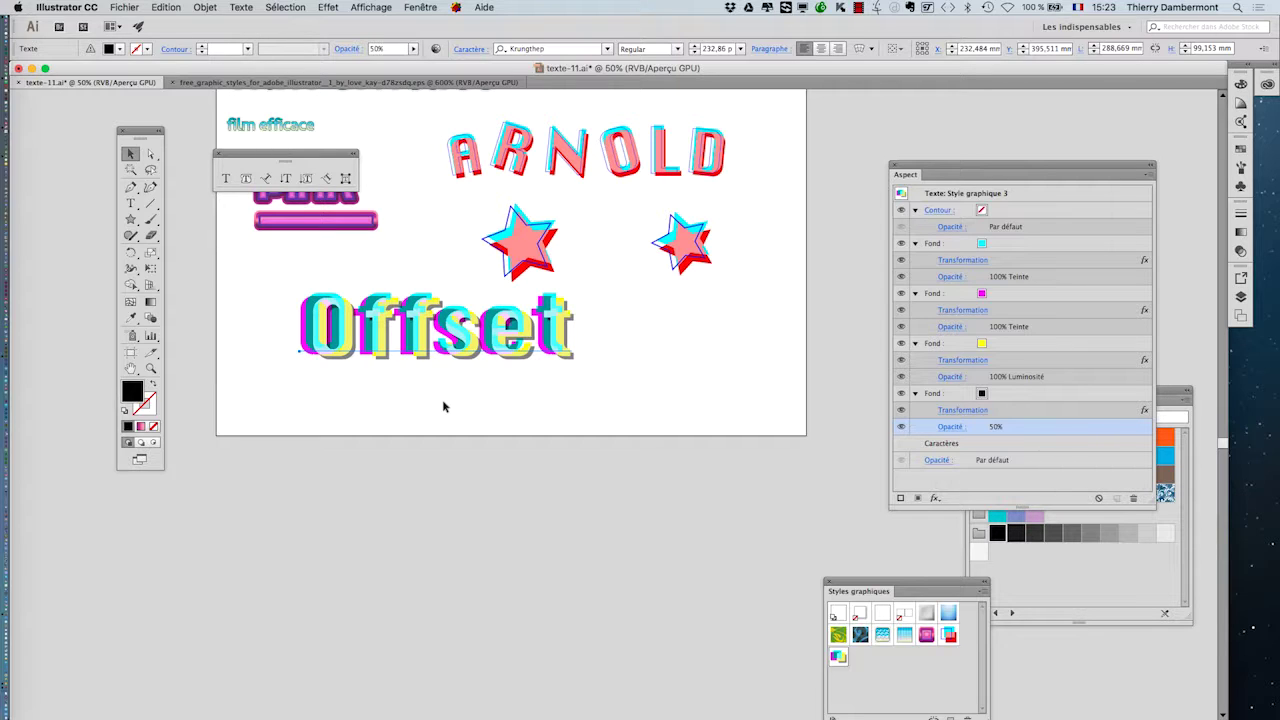
pyautogui.click(131, 352)
pyautogui.moveTo(511, 437); pyautogui.dragTo(511, 693)
pyautogui.click(131, 153)
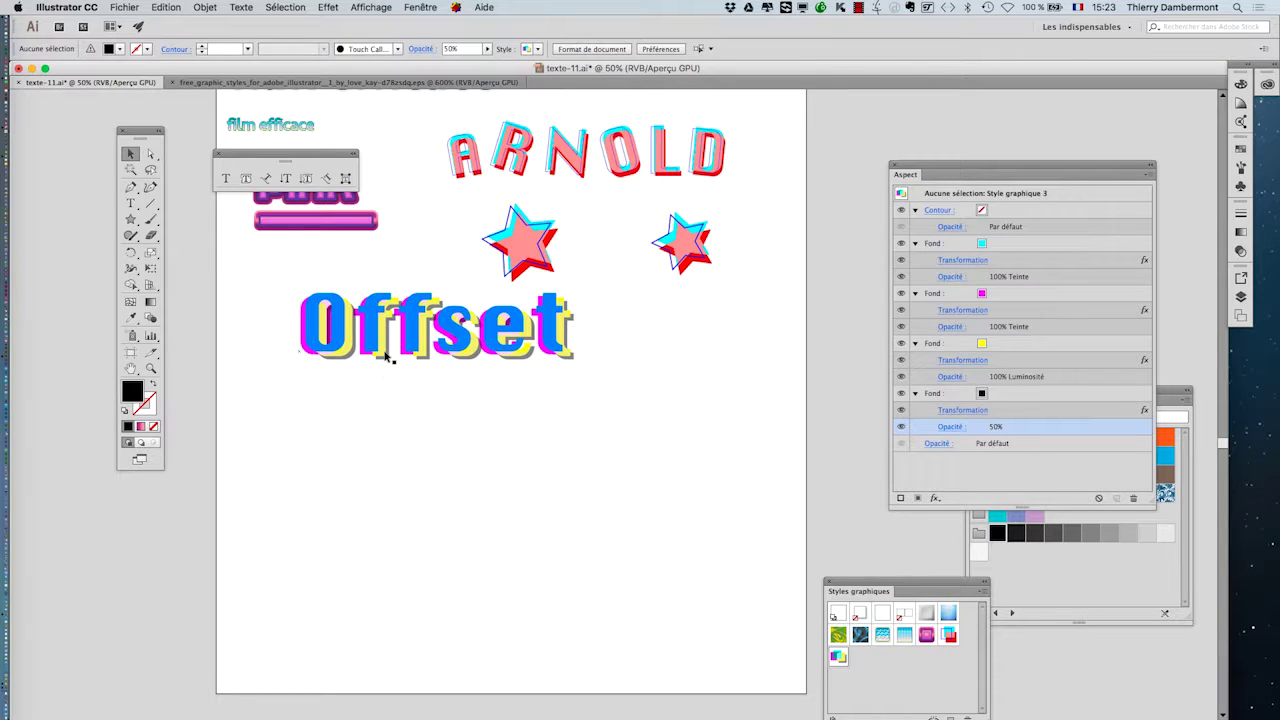
pyautogui.moveTo(391, 357); pyautogui.dragTo(398, 483)
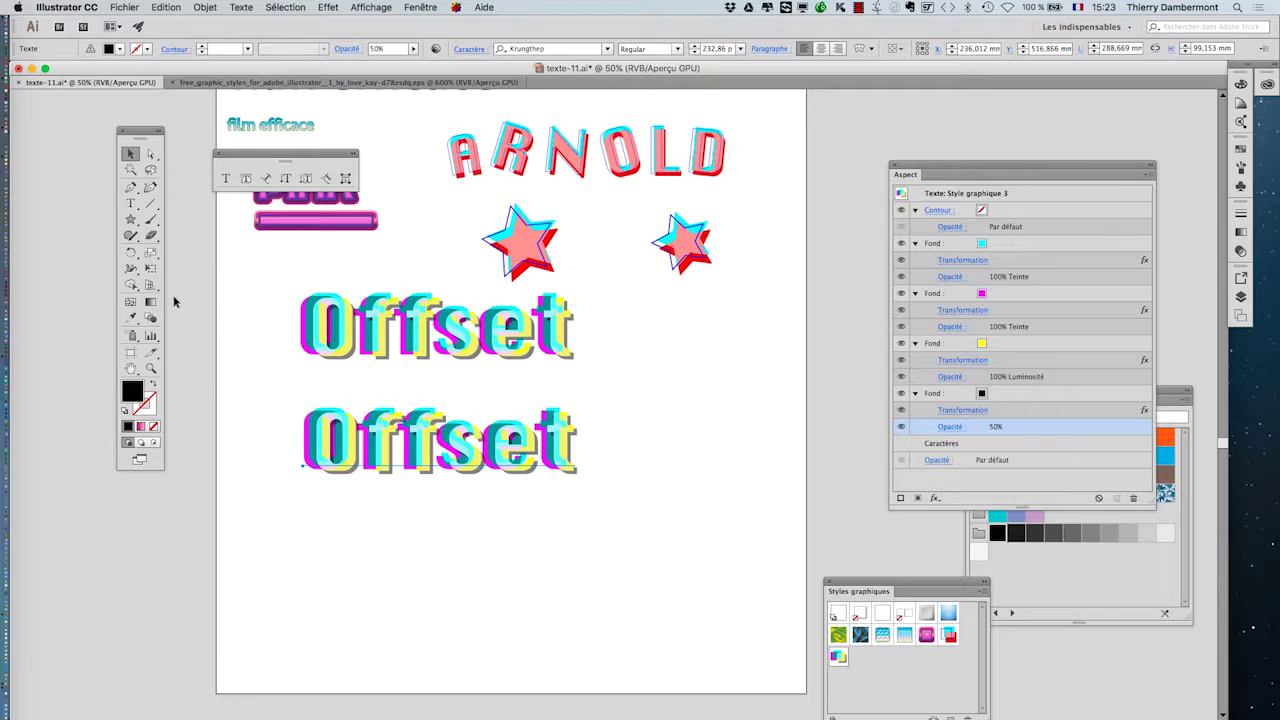
# Disable "Mise à l'échelle des contours et des effets" in the general preferences
pyautogui.click(113, 5)
pyautogui.moveTo(62, 6)
pyautogui.moveTo(145, 43)
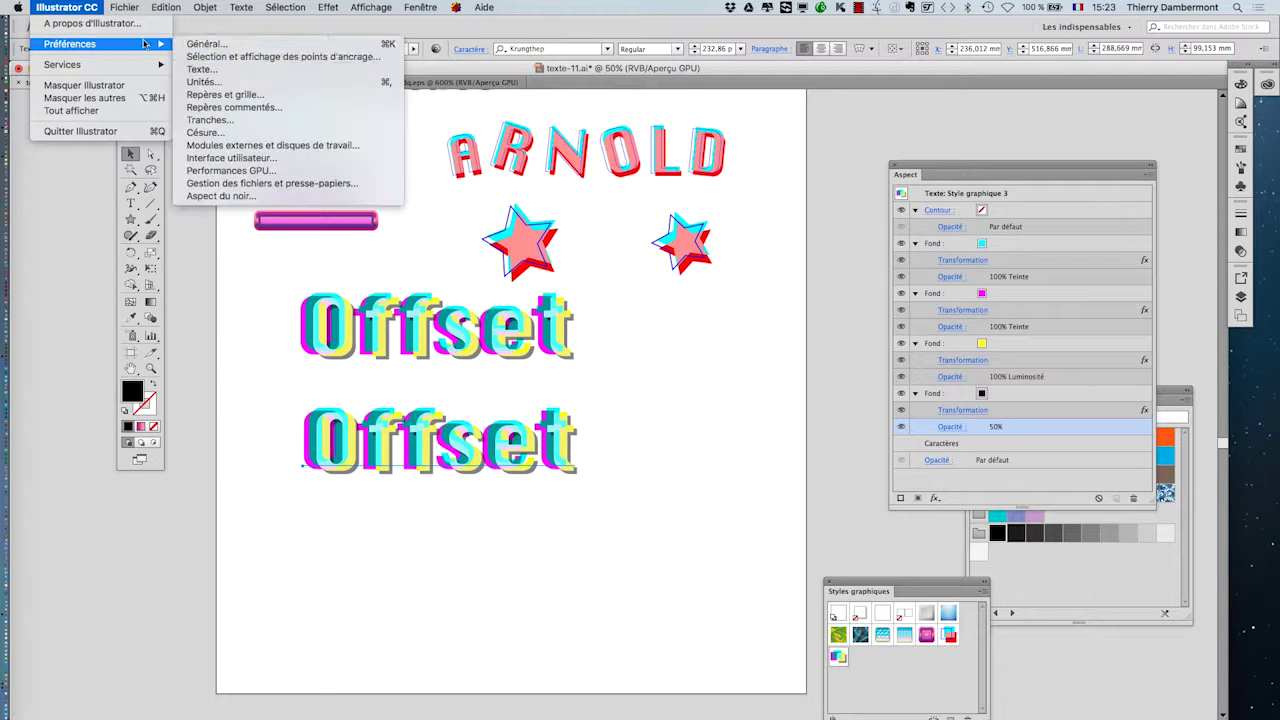
pyautogui.click(195, 44)
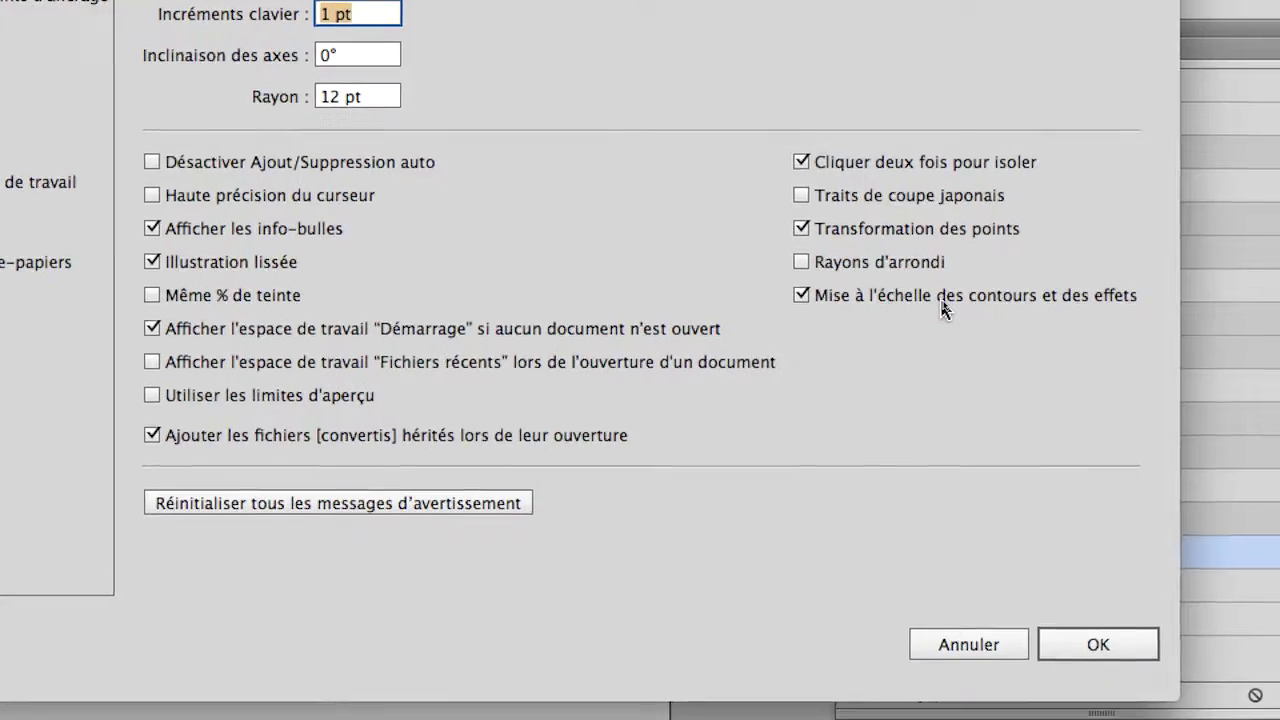
pyautogui.click(941, 309)
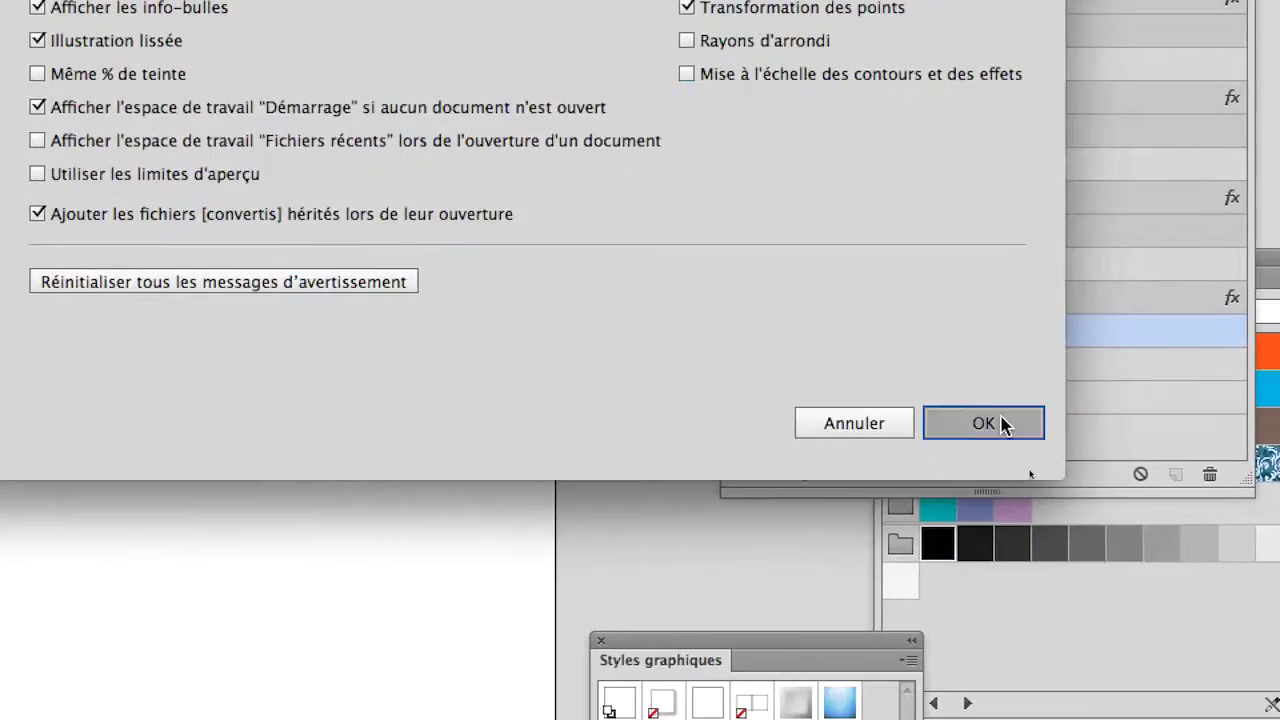
pyautogui.click(1032, 488)
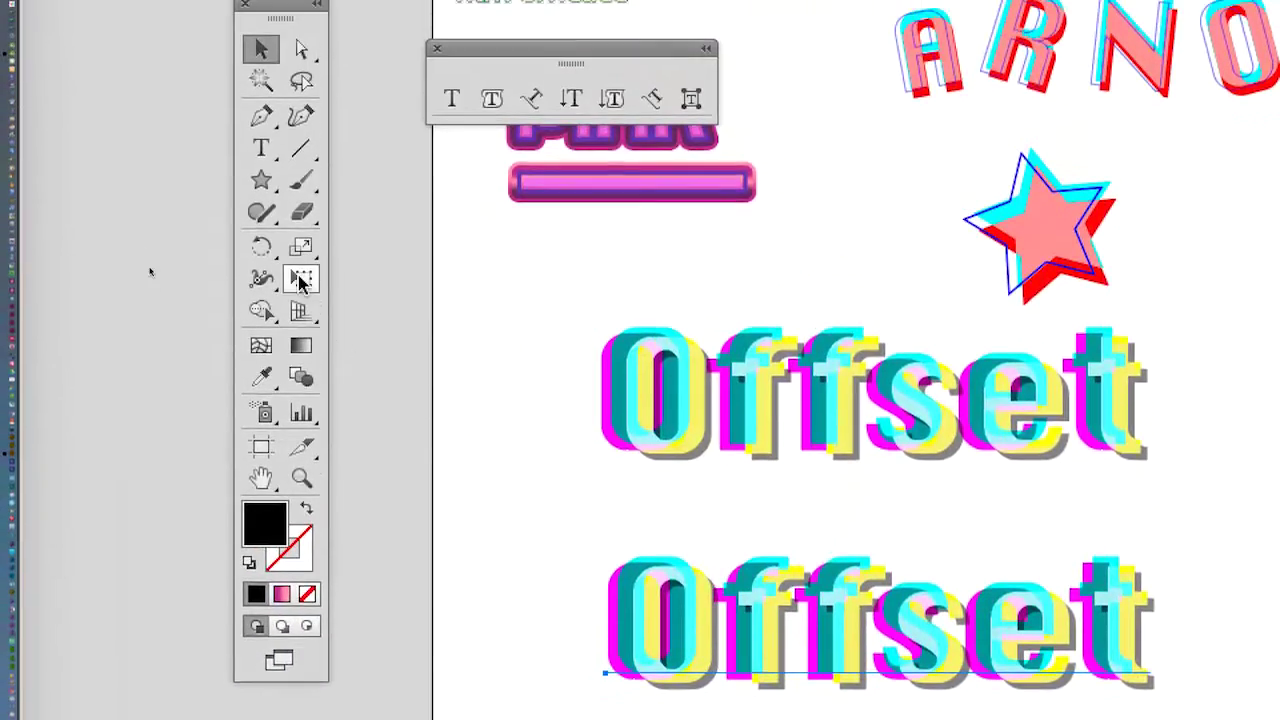
# Scale the lower Offset copy down to about half its size and move it just beneath the original
pyautogui.click(301, 194)
pyautogui.moveTo(405, 371); pyautogui.dragTo(685, 499)
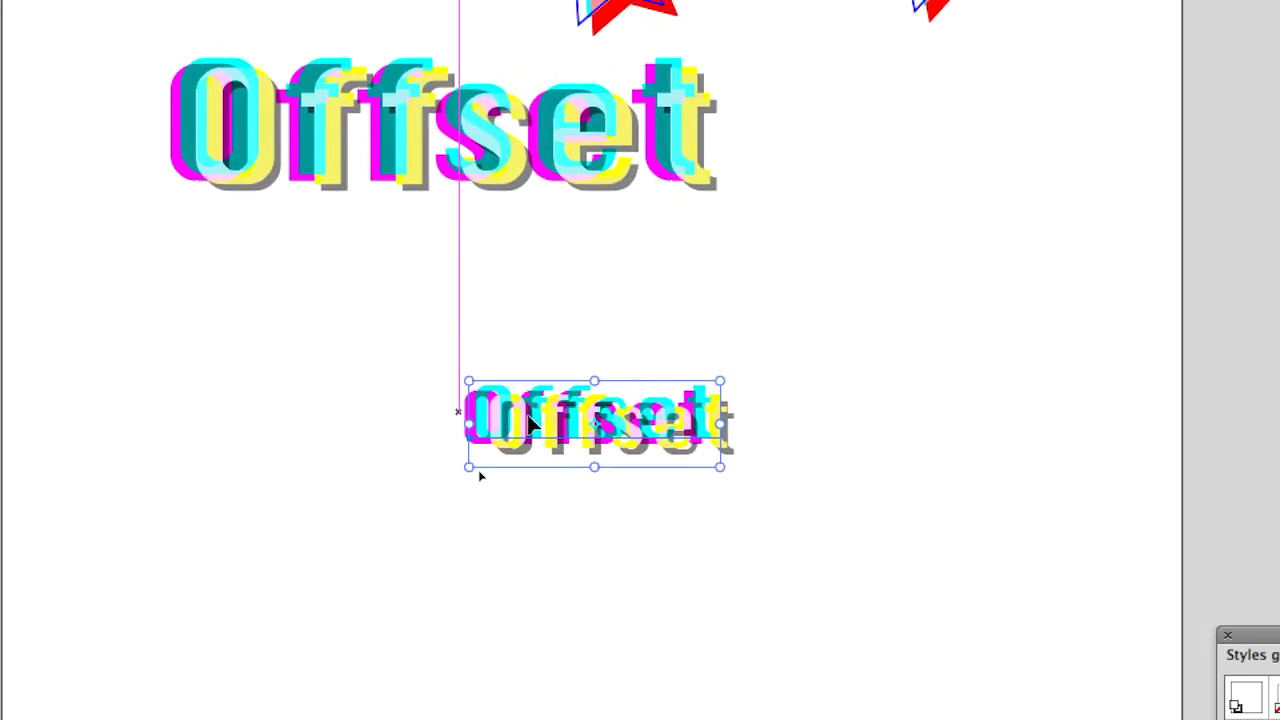
pyautogui.moveTo(542, 463); pyautogui.dragTo(272, 326)
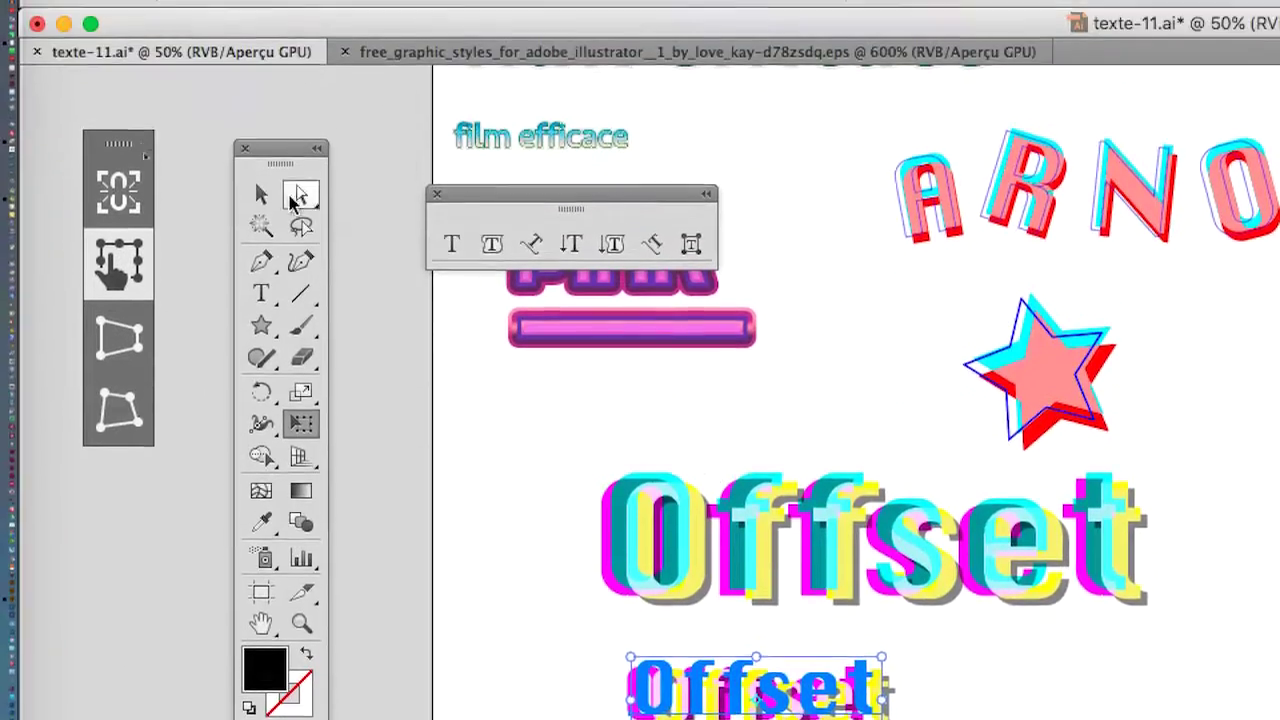
# Copy the original Offset text below the small one and enlarge the copy to about 593 x 204 mm
pyautogui.click(272, 197)
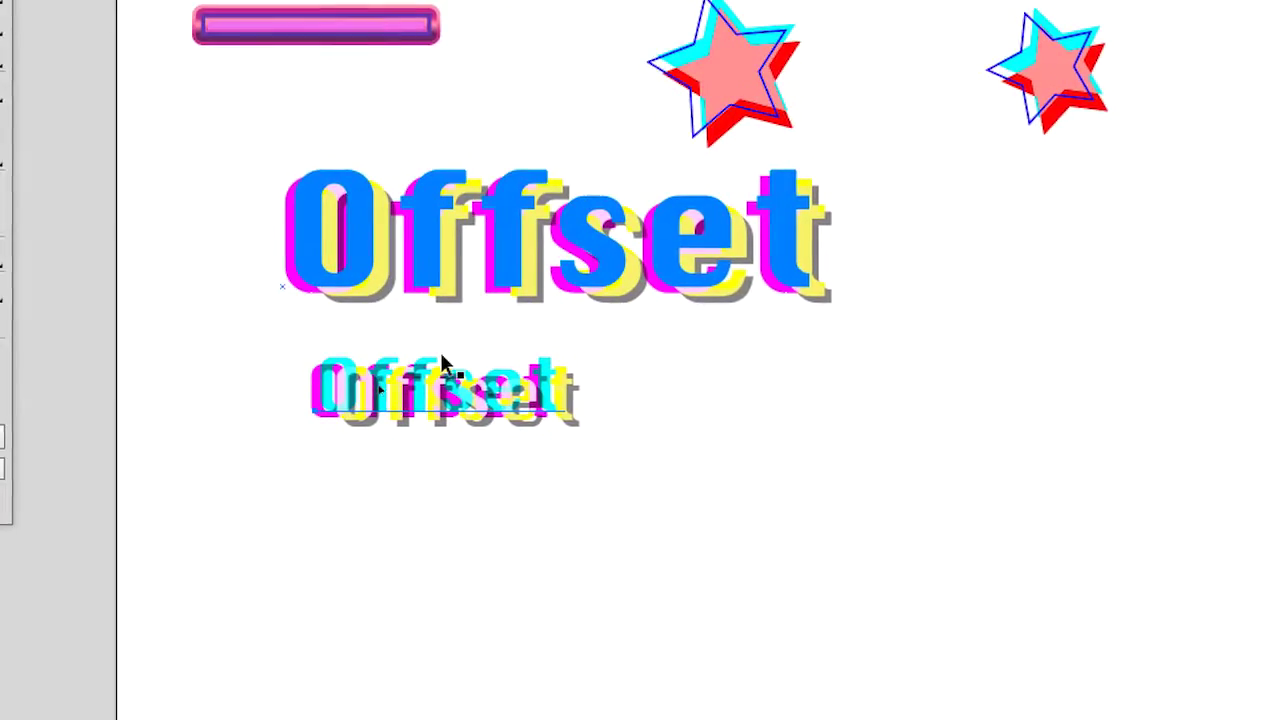
pyautogui.moveTo(446, 355); pyautogui.dragTo(448, 706)
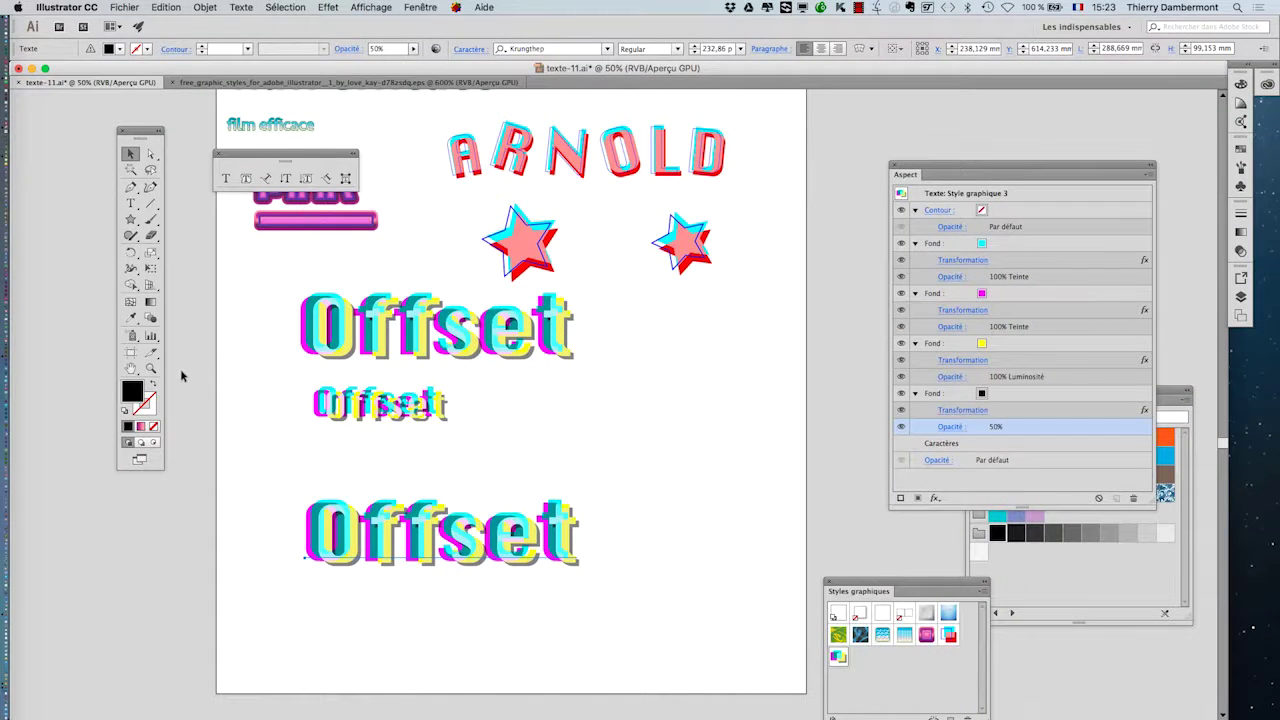
pyautogui.moveTo(576, 591); pyautogui.dragTo(862, 690)
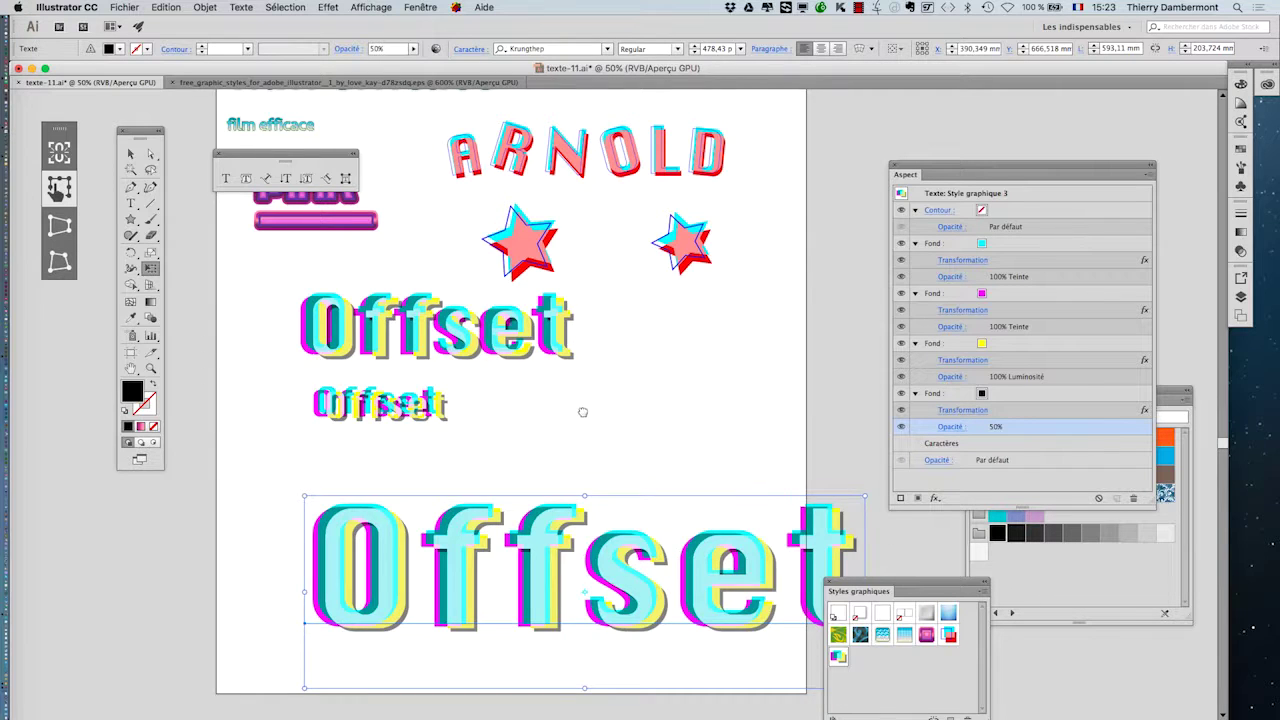
pyautogui.moveTo(583, 412); pyautogui.dragTo(524, 307)
# Shift the original and small Offset texts slightly down, and move the enlarged copy left to fit on the artboard
pyautogui.moveTo(388, 297); pyautogui.dragTo(390, 325)
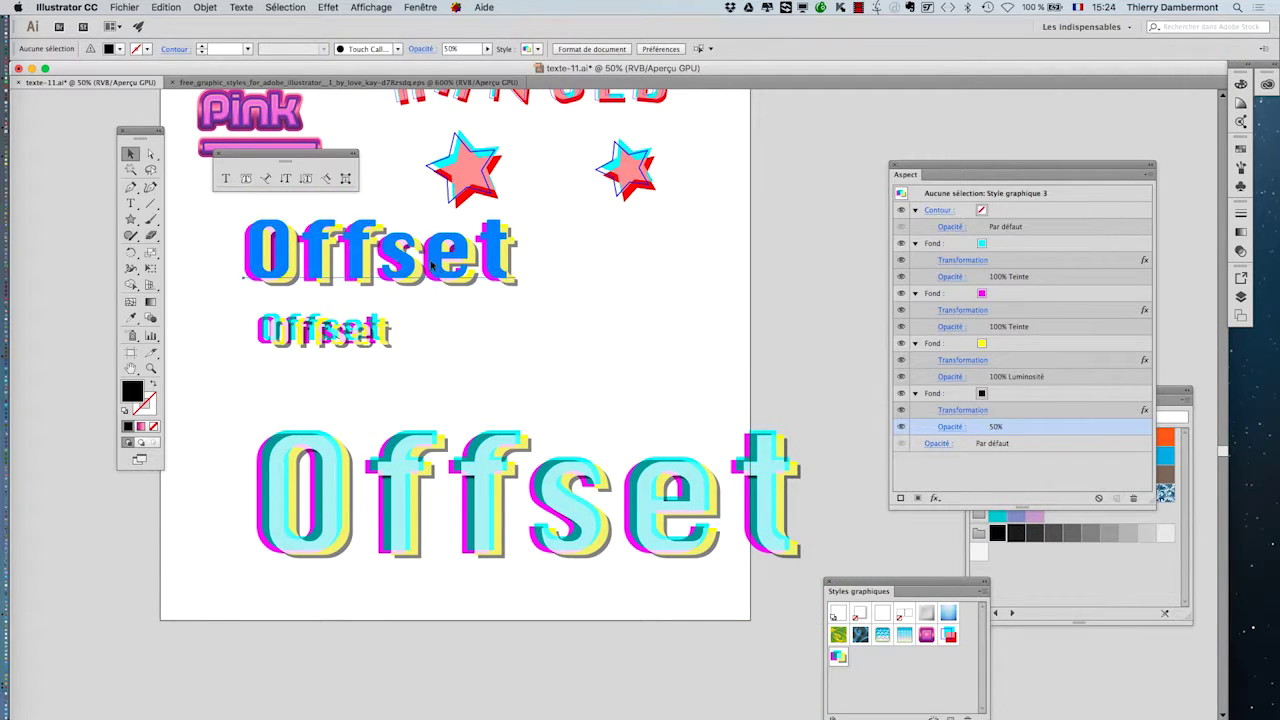
pyautogui.moveTo(432, 264); pyautogui.dragTo(407, 295)
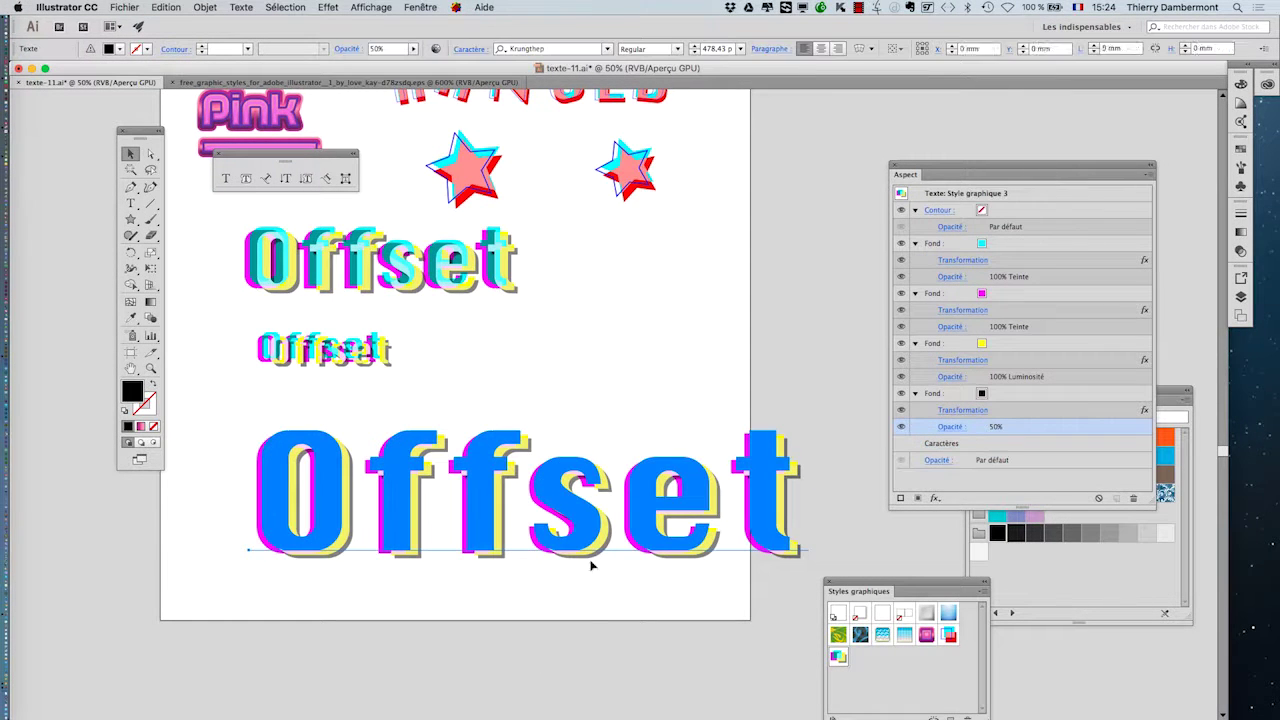
pyautogui.moveTo(508, 545); pyautogui.dragTo(452, 557)
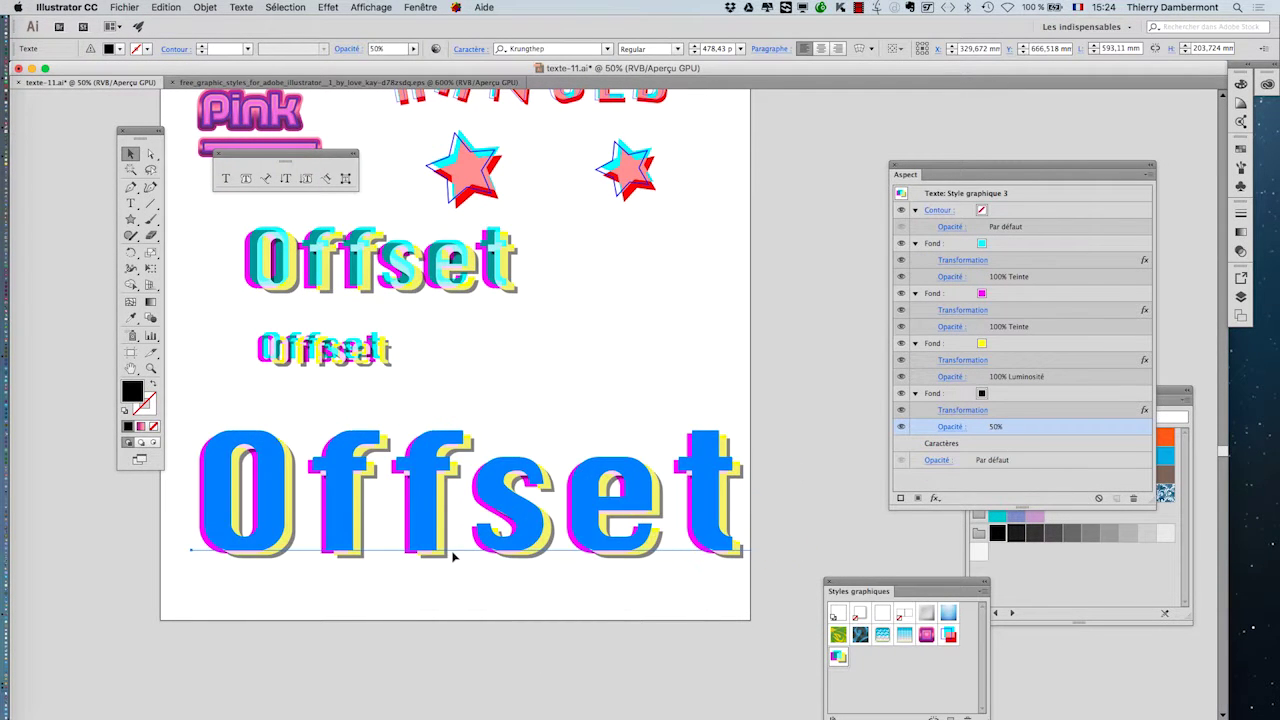
# Enable "Mise à l'échelle des contours et des effets" in the general preferences
pyautogui.click(66, 7)
pyautogui.moveTo(96, 47)
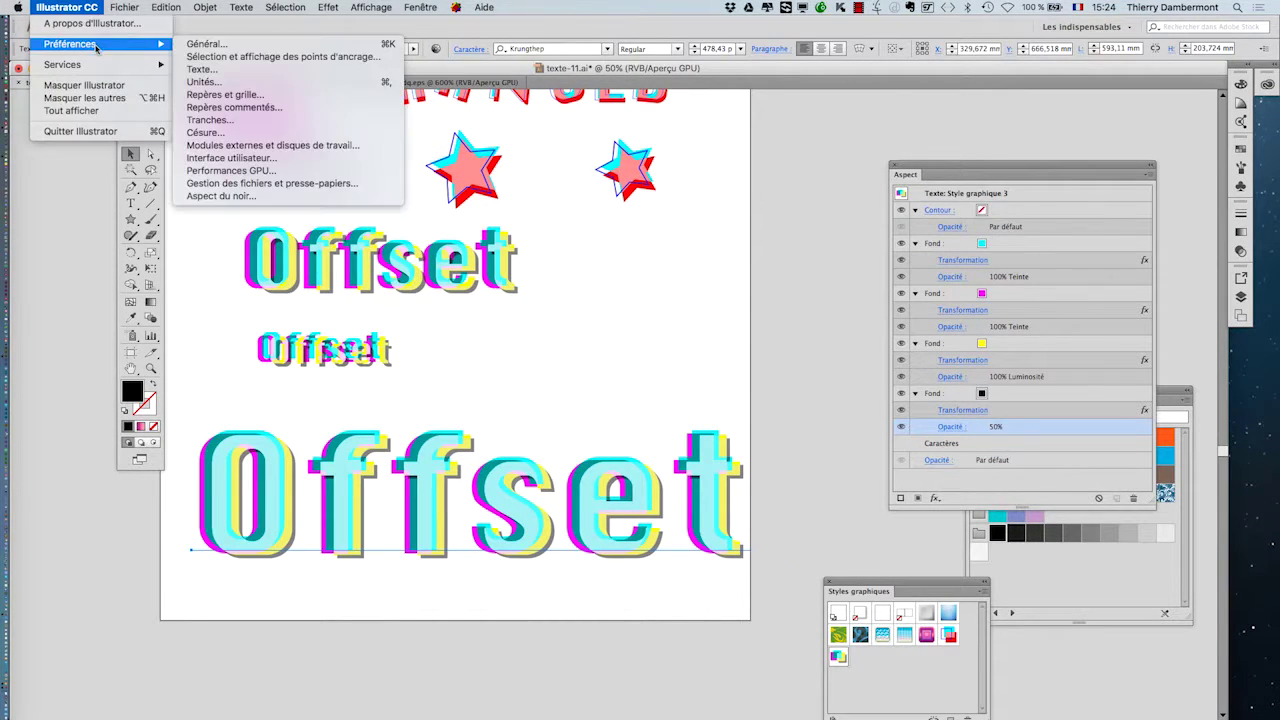
pyautogui.click(208, 45)
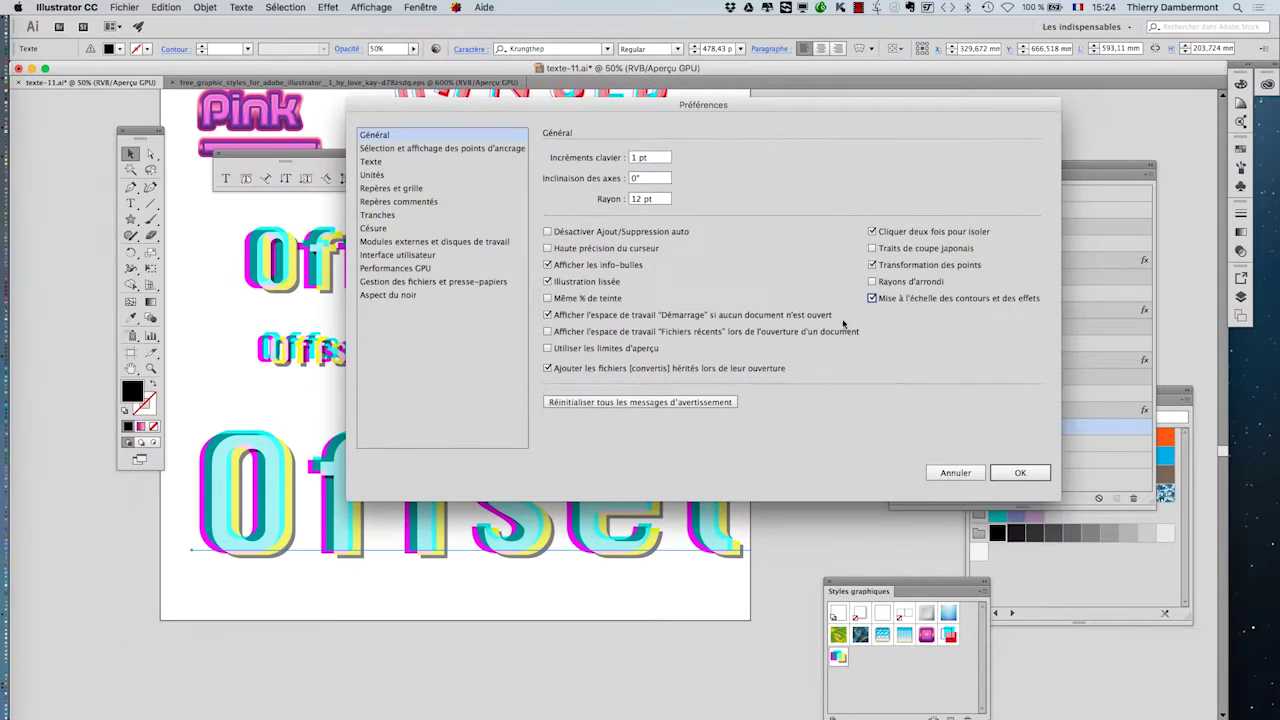
pyautogui.click(1036, 481)
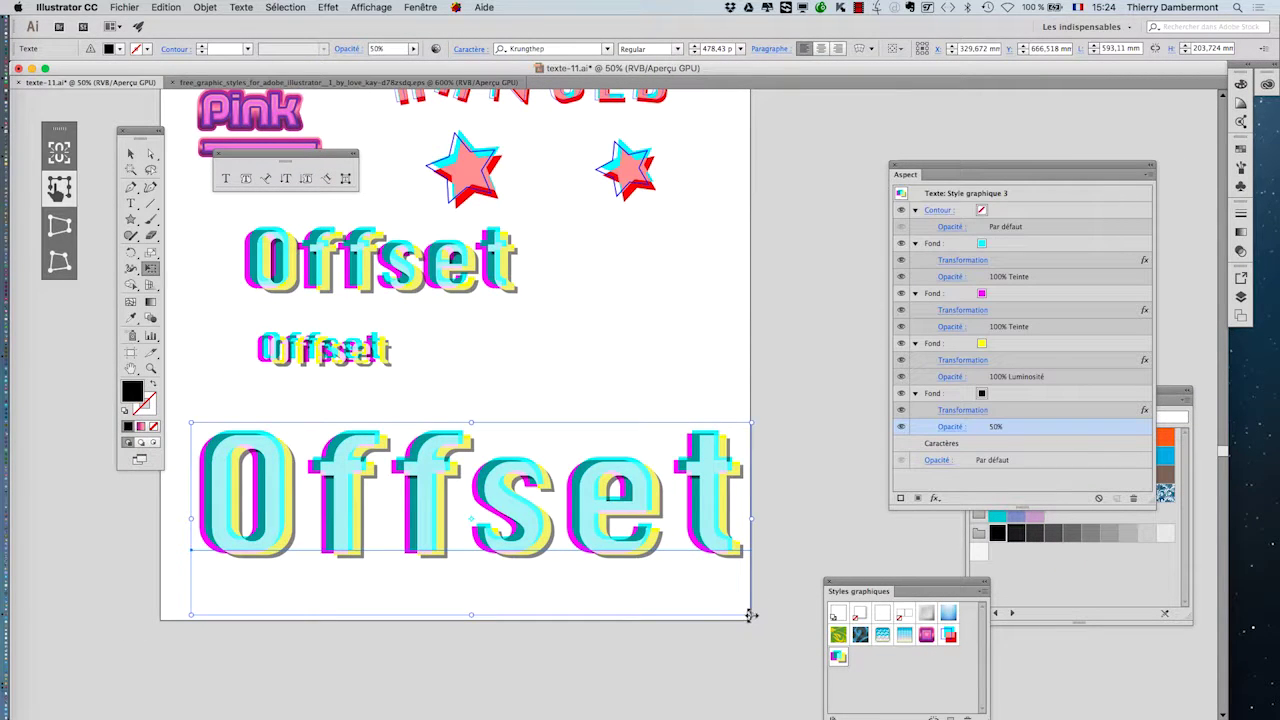
# Scale the large Offset text down proportionally to about 246 x 84 mm
pyautogui.moveTo(751, 614); pyautogui.dragTo(424, 501)
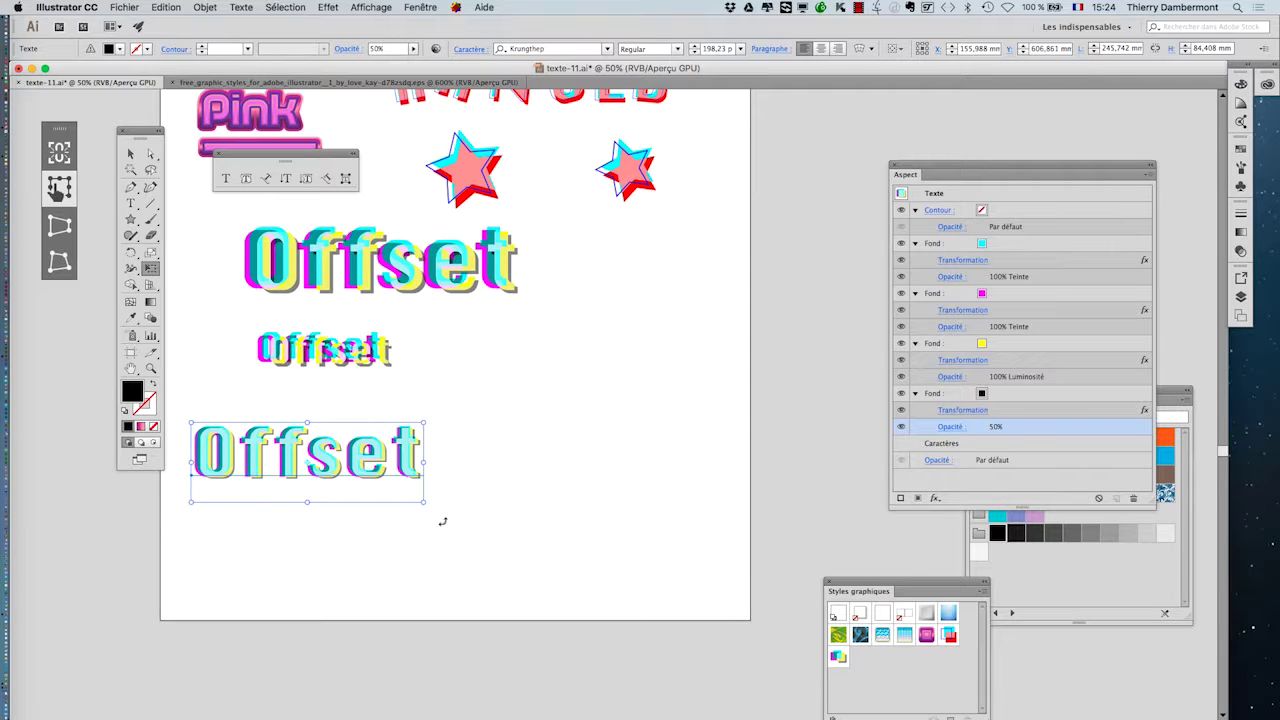
pyautogui.moveTo(346, 465); pyautogui.dragTo(447, 462)
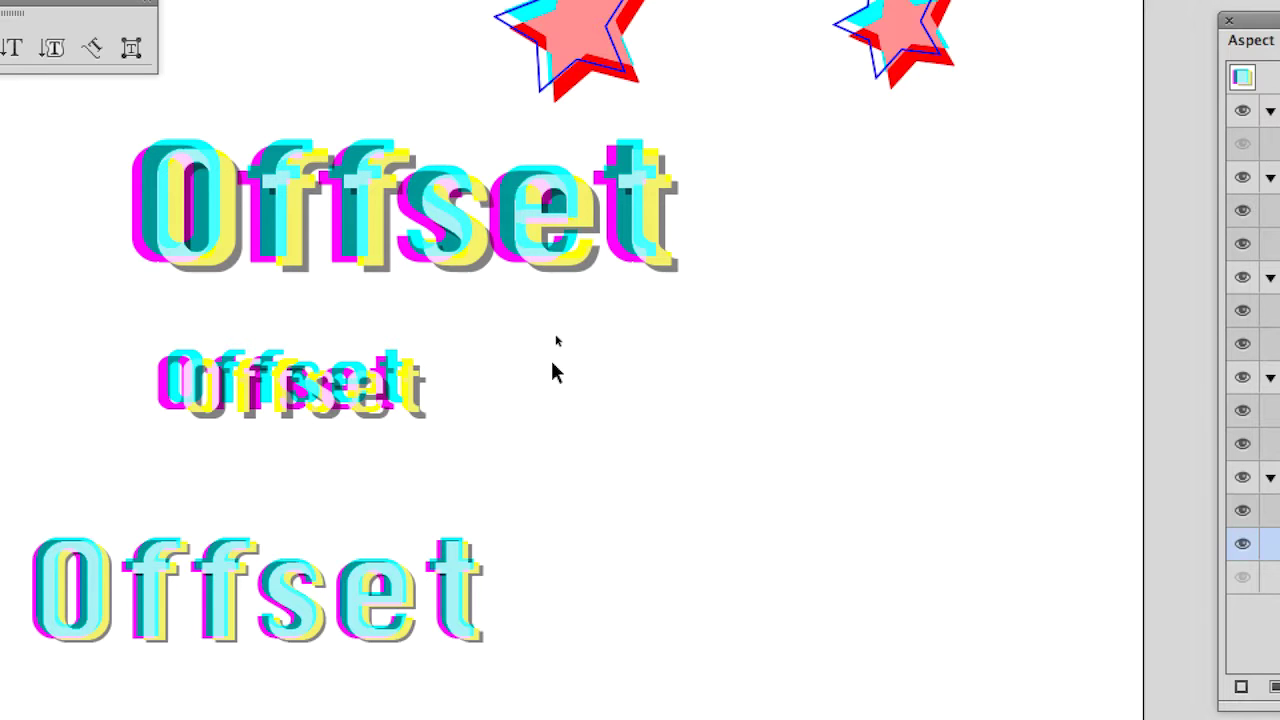
# Save the appearance of the lowest Offset text as a new graphic style
pyautogui.click(411, 562)
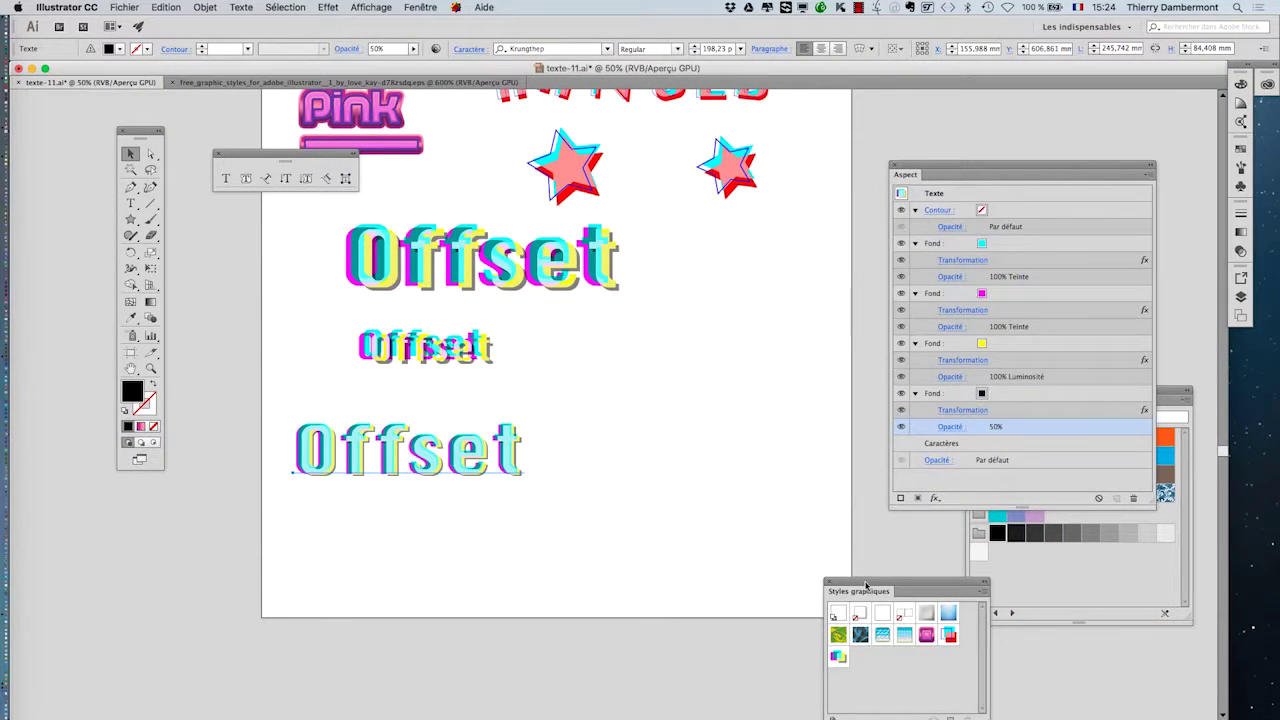
pyautogui.moveTo(866, 585); pyautogui.dragTo(611, 351)
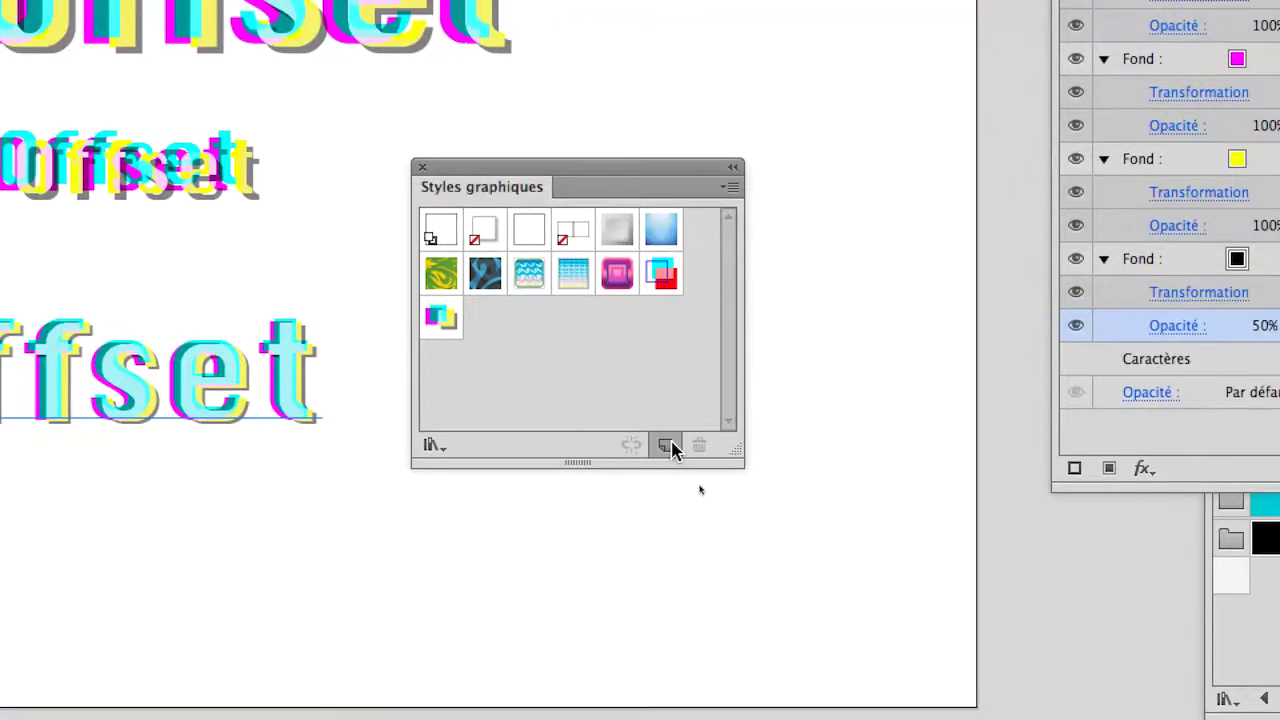
pyautogui.click(668, 446)
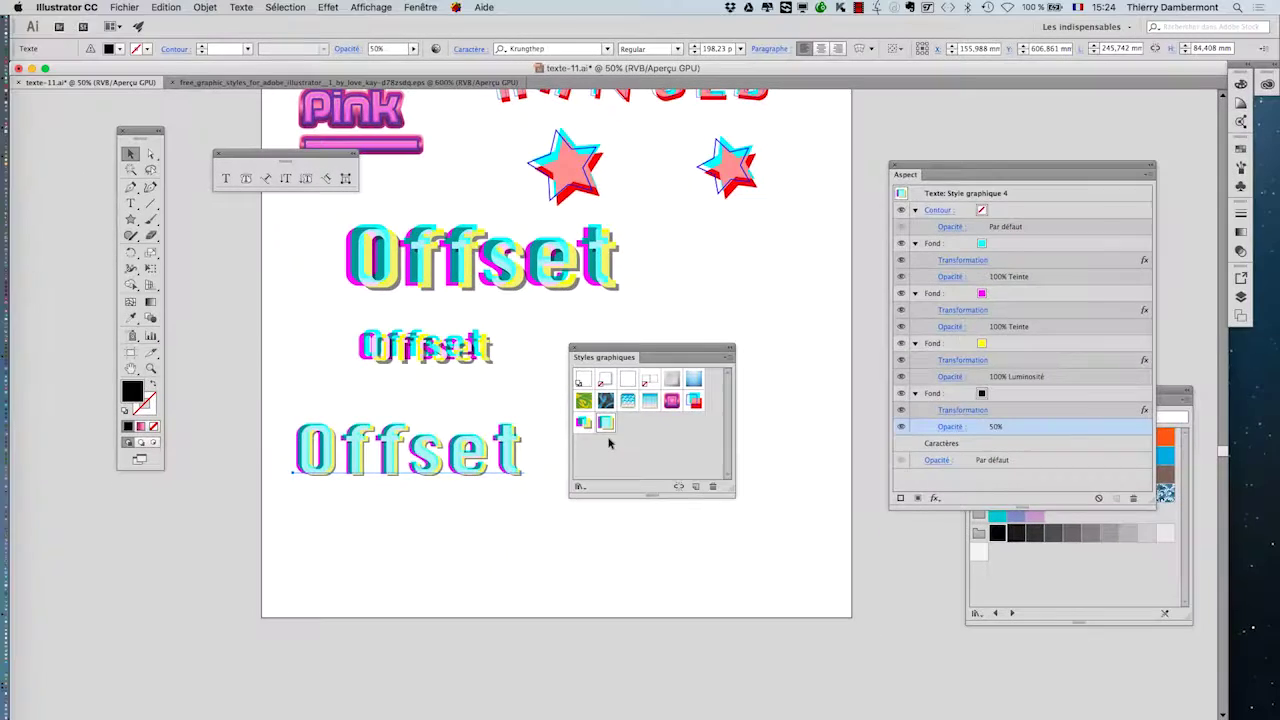
pyautogui.click(605, 424)
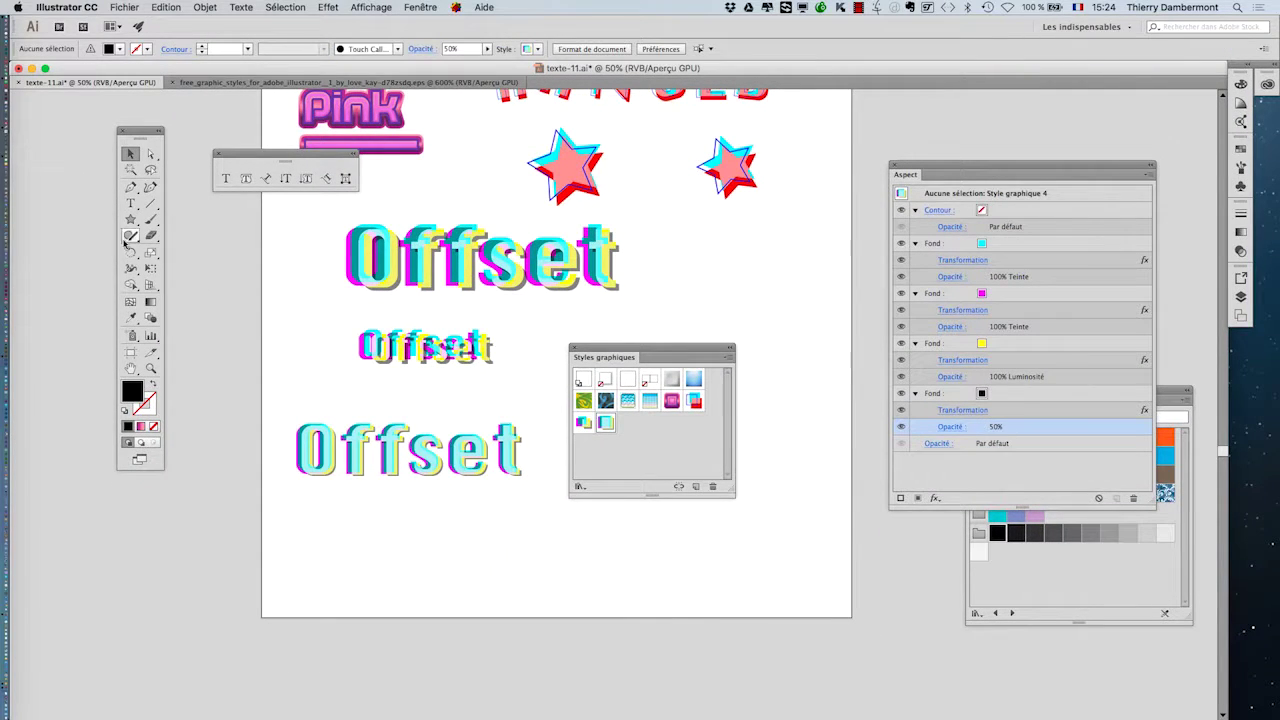
# Draw a star about 91 x 87 mm below the lowest Offset text and apply the newly saved graphic style to it
pyautogui.moveTo(462, 550); pyautogui.dragTo(462, 550)
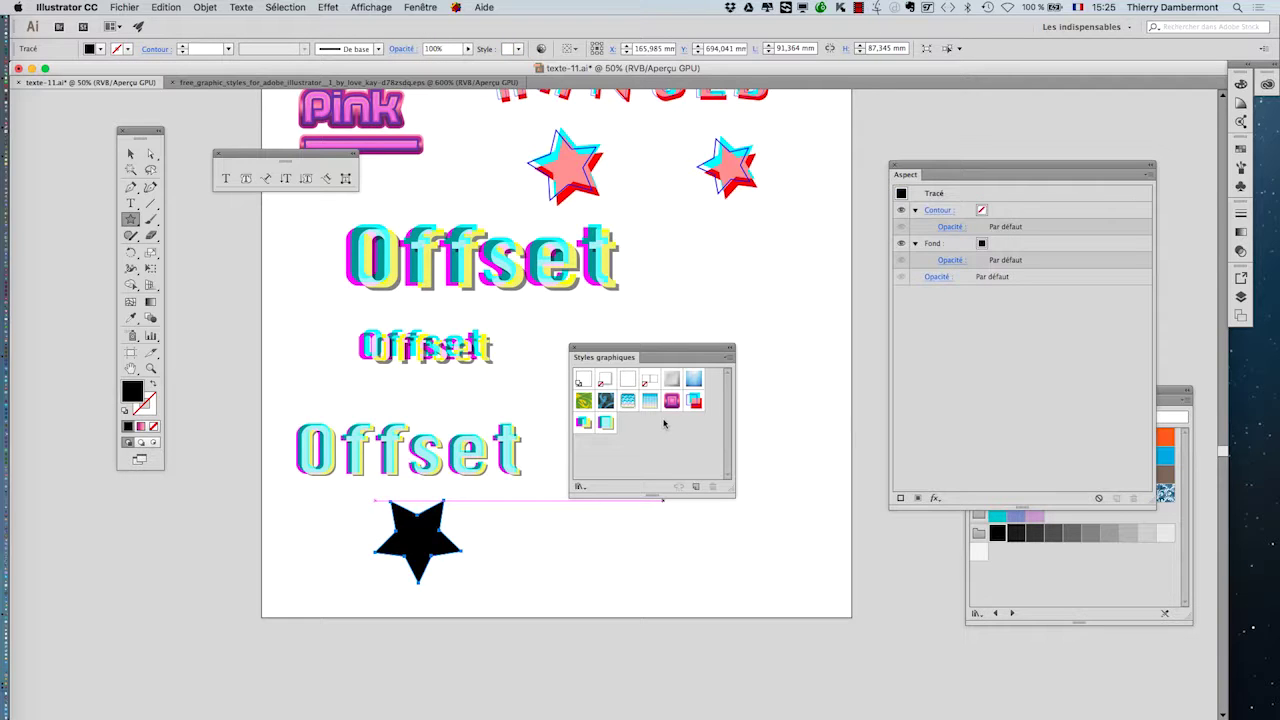
pyautogui.click(606, 425)
pyautogui.moveTo(596, 352); pyautogui.dragTo(660, 348)
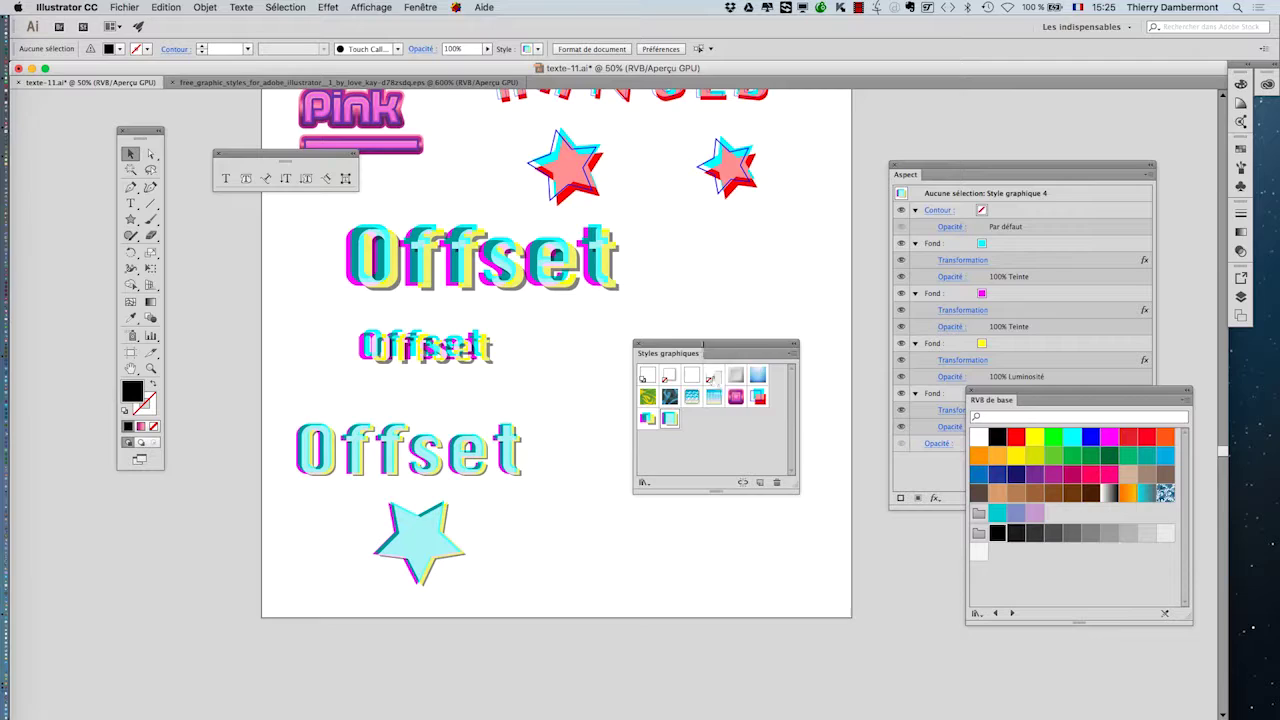
pyautogui.moveTo(703, 344)
pyautogui.mouseDown()
pyautogui.moveTo(635, 318)
pyautogui.moveTo(690, 341)
pyautogui.mouseUp()
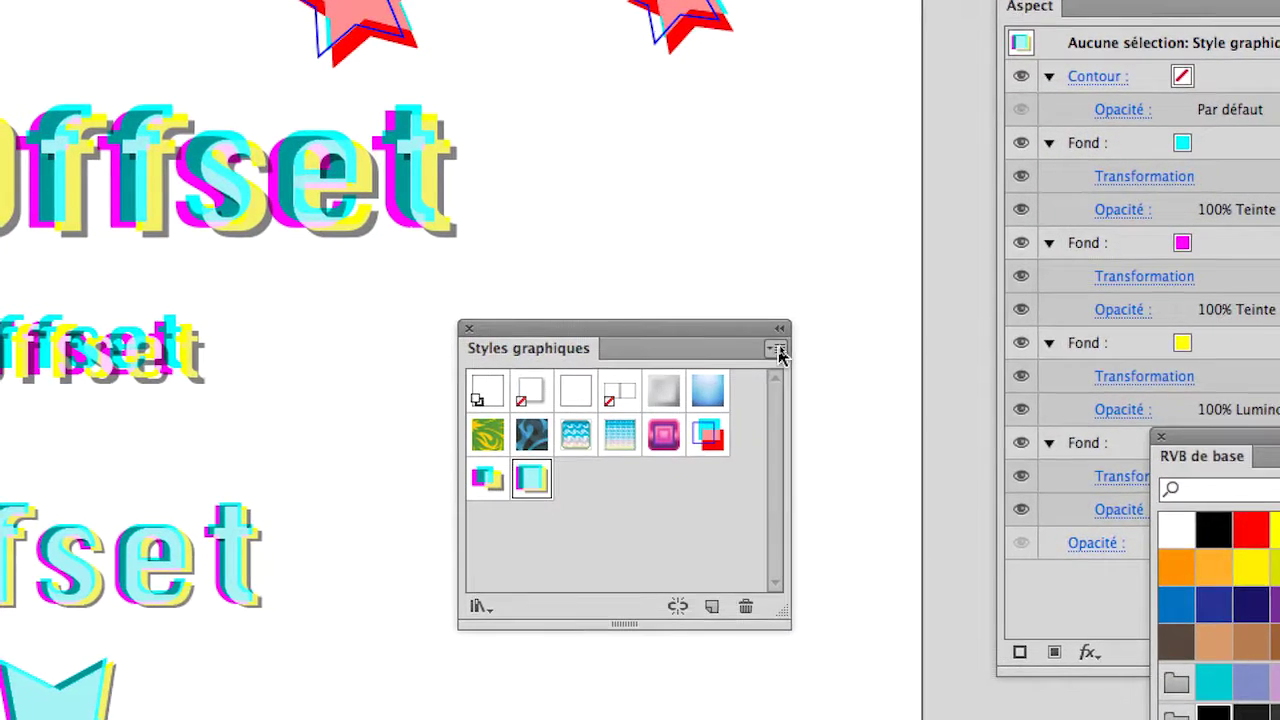
pyautogui.click(779, 352)
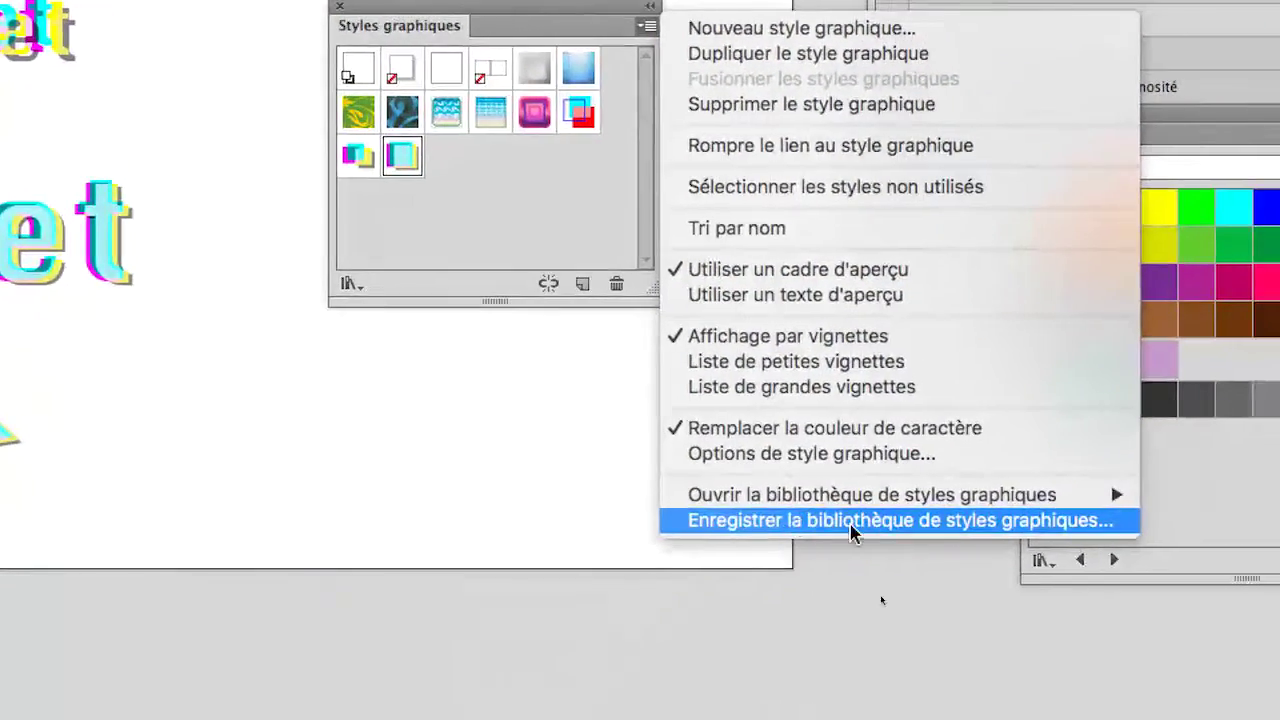
pyautogui.click(853, 520)
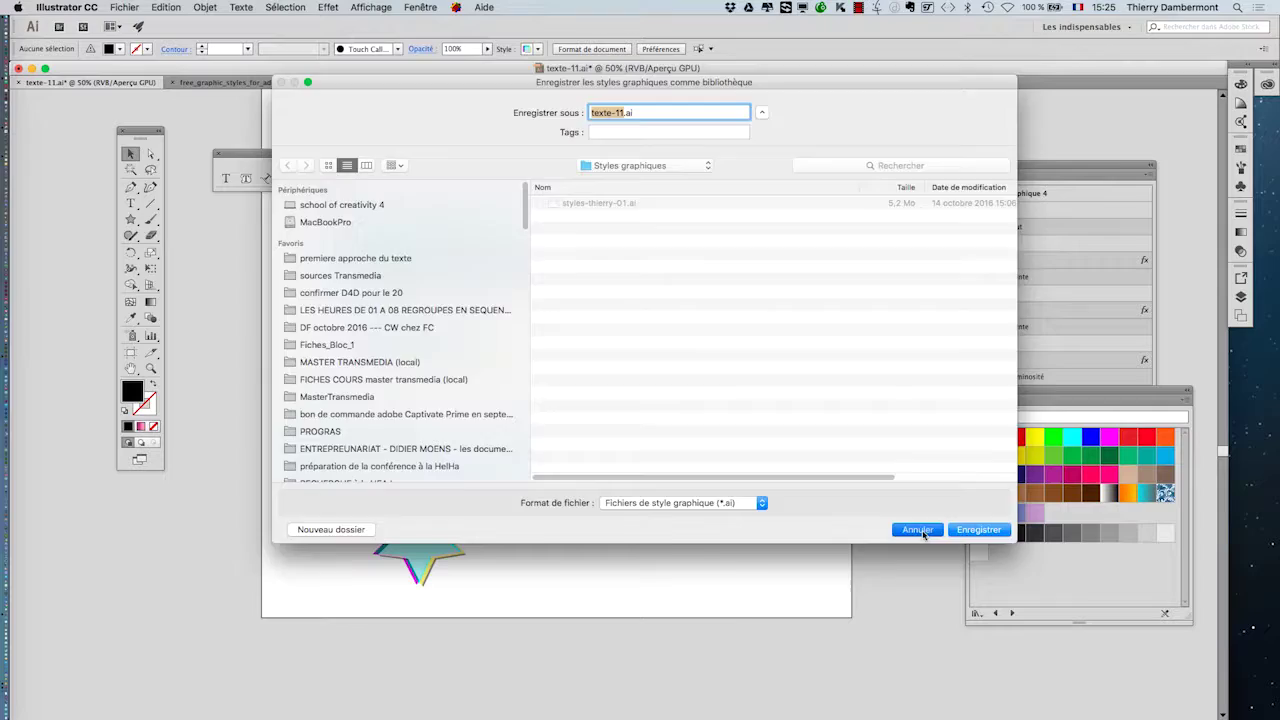
pyautogui.click(921, 531)
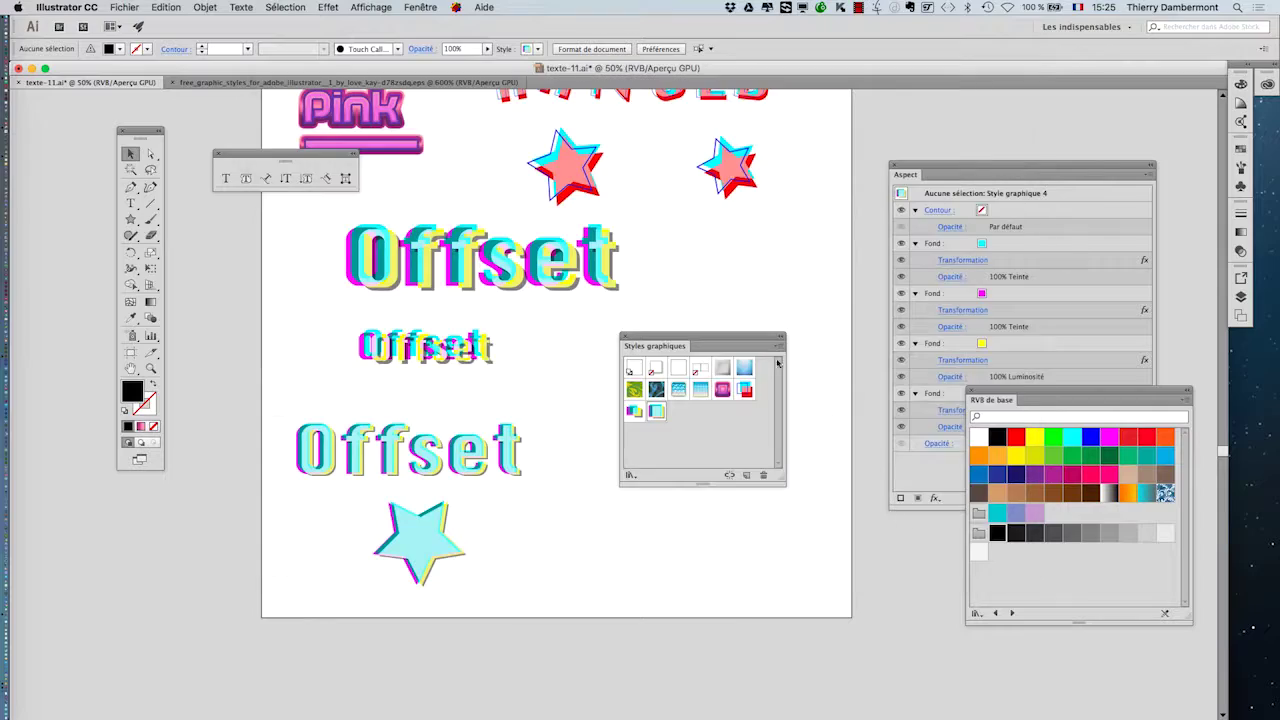
pyautogui.click(777, 347)
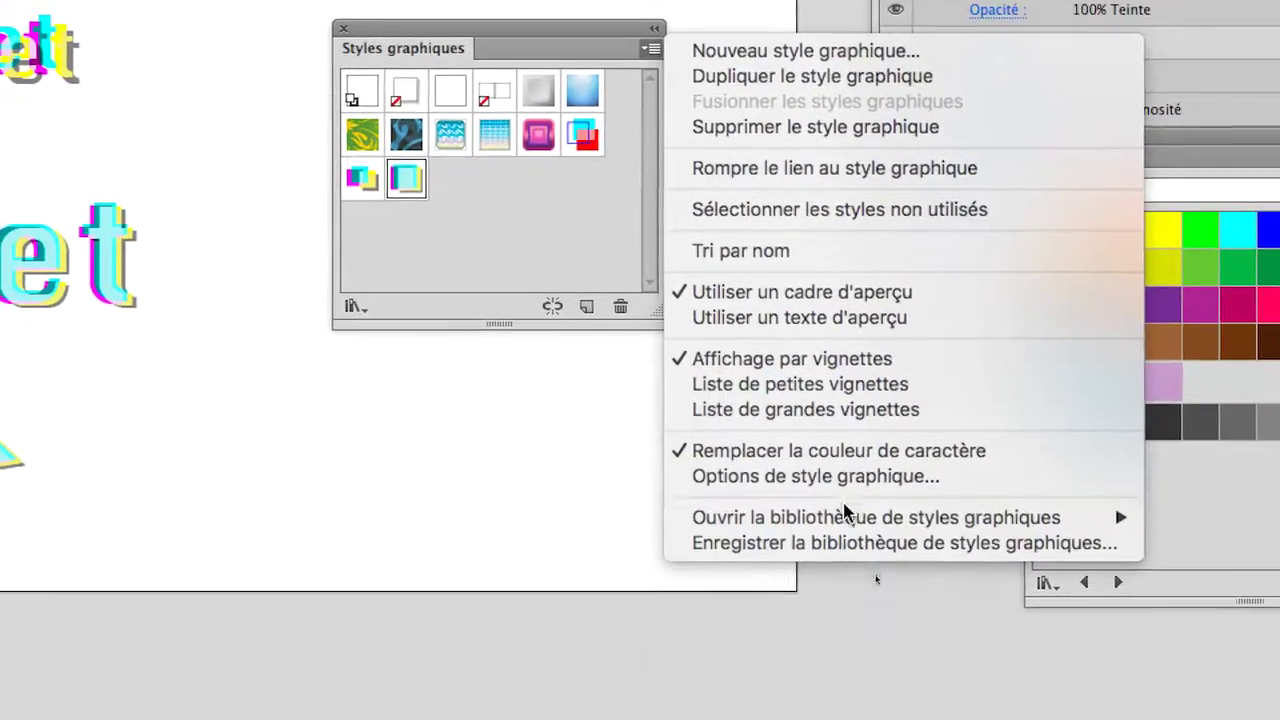
pyautogui.moveTo(848, 515)
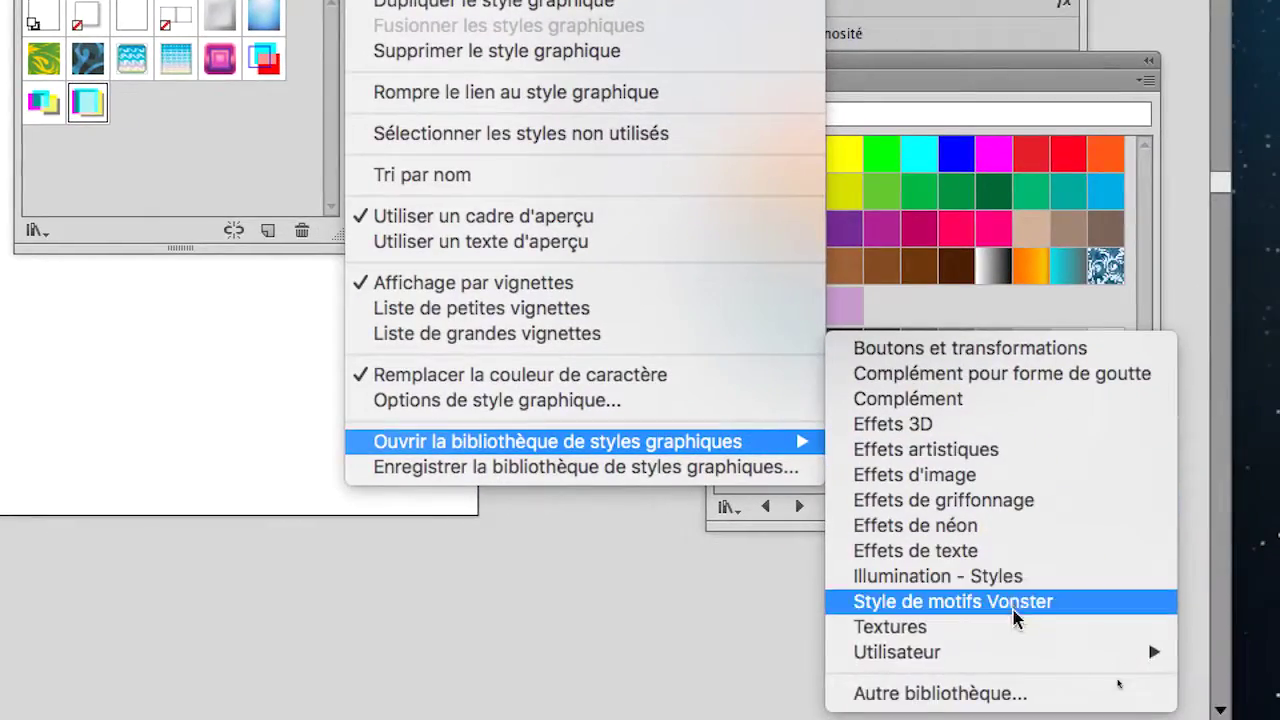
pyautogui.click(1020, 694)
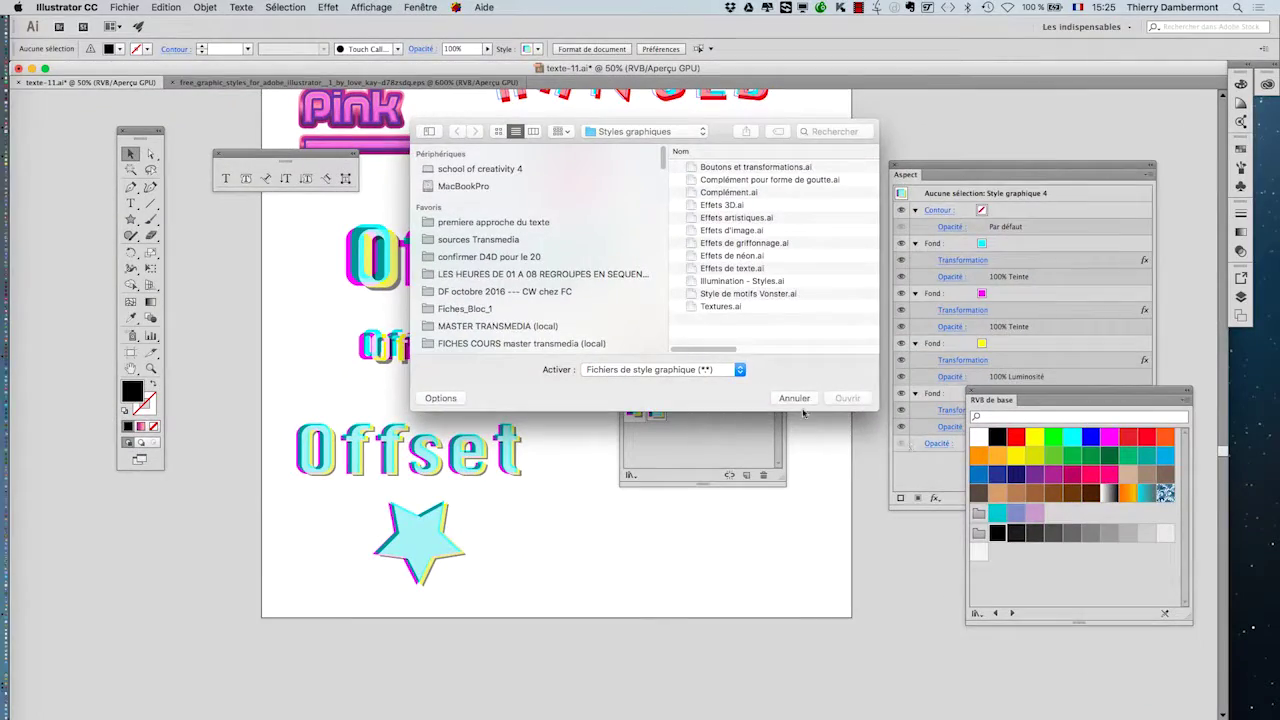
pyautogui.click(800, 398)
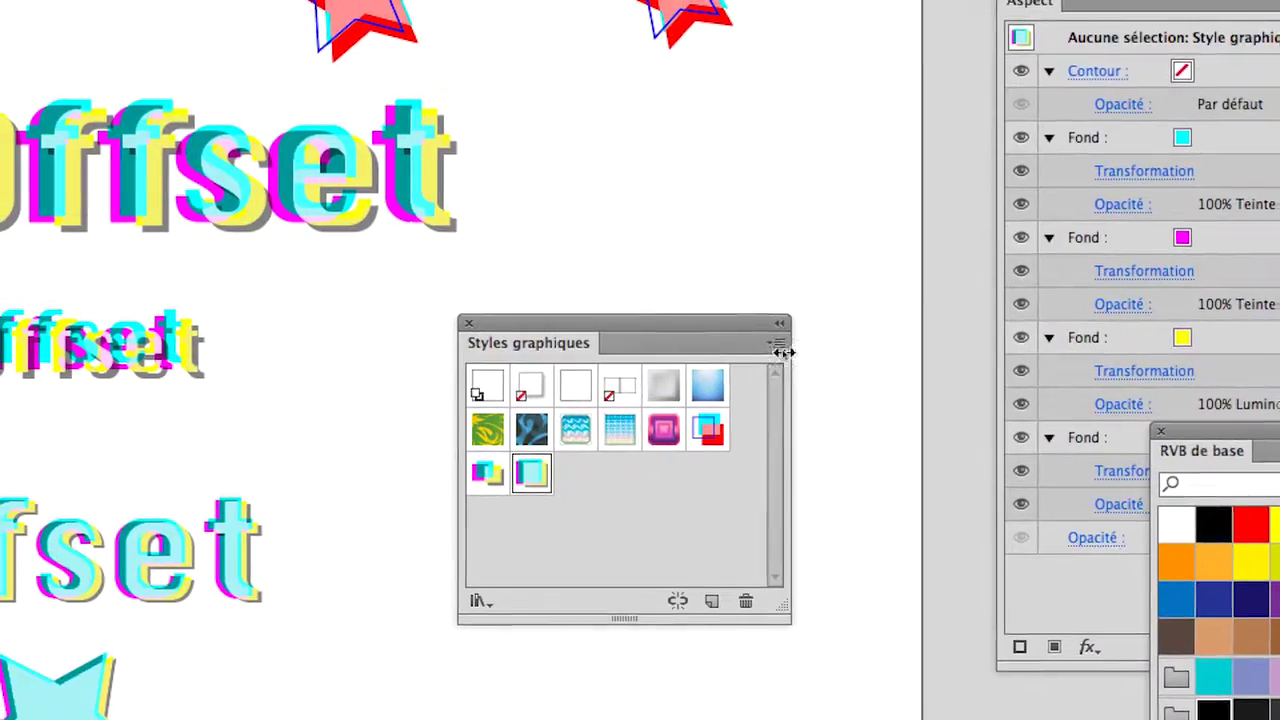
# Save the graphic styles as a library named "offset effect.ai" in the Styles graphiques folder
pyautogui.click(781, 355)
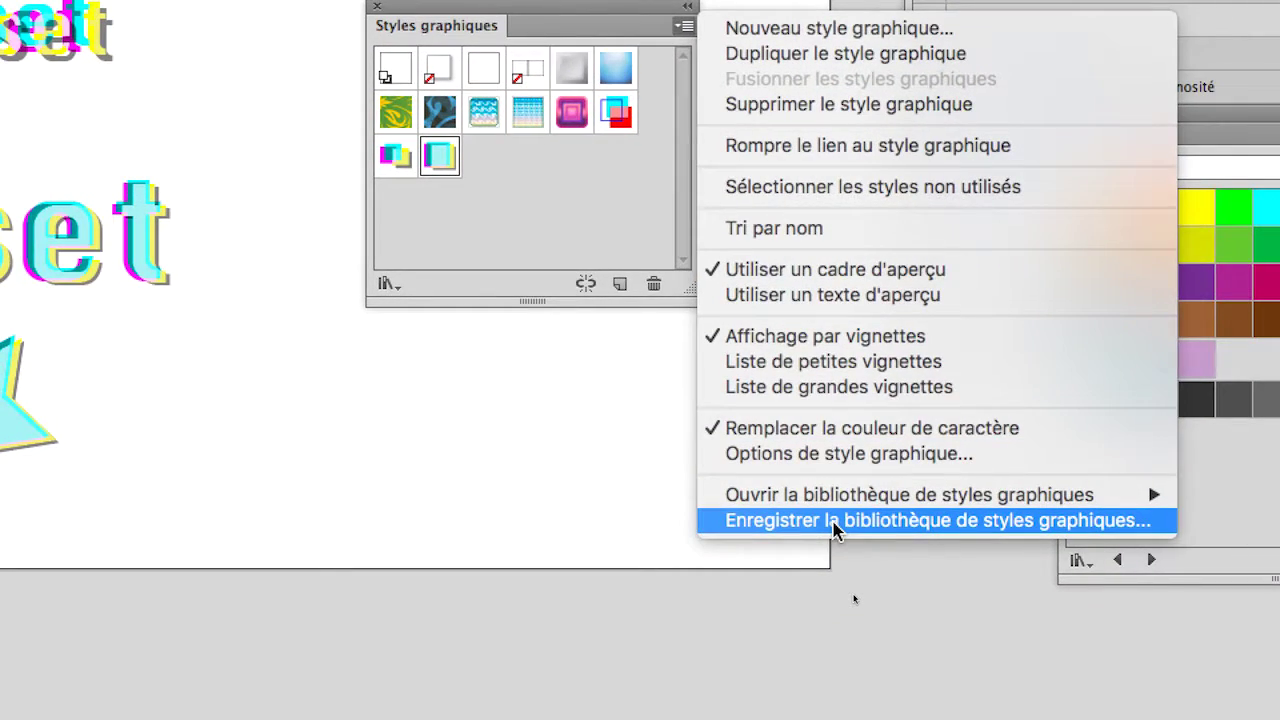
pyautogui.click(835, 521)
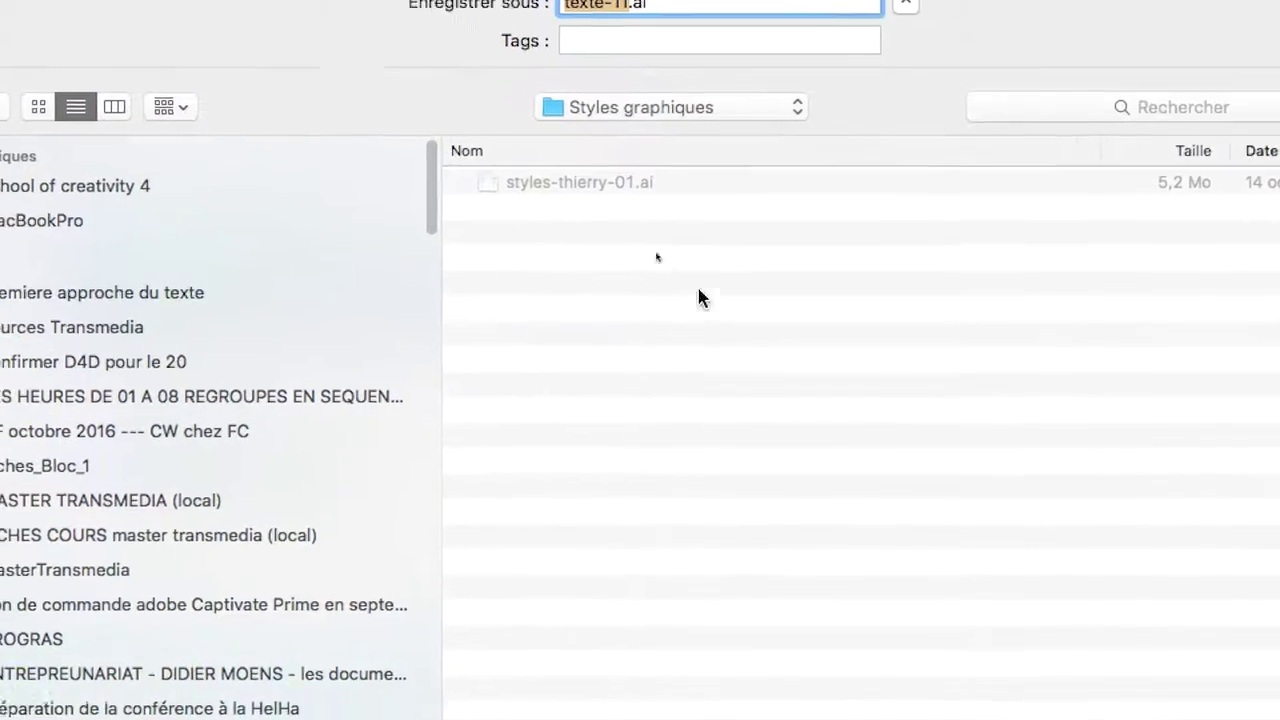
pyautogui.click(765, 112)
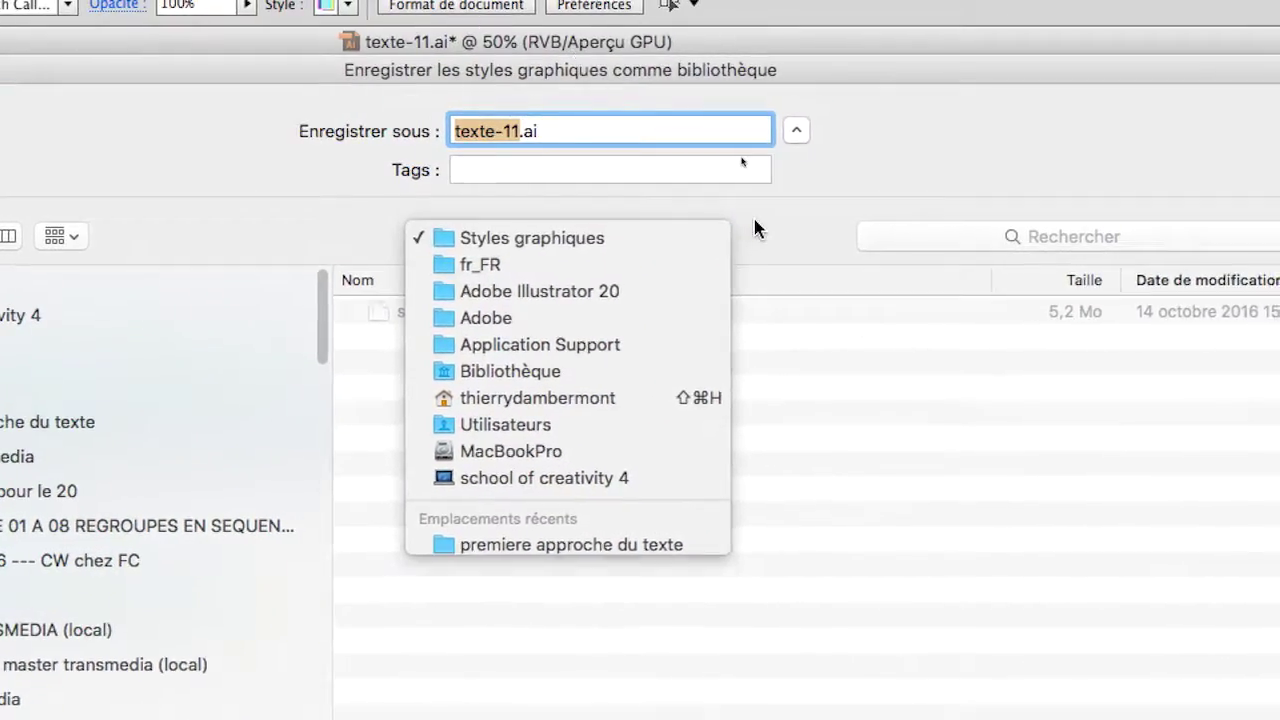
pyautogui.click(721, 228)
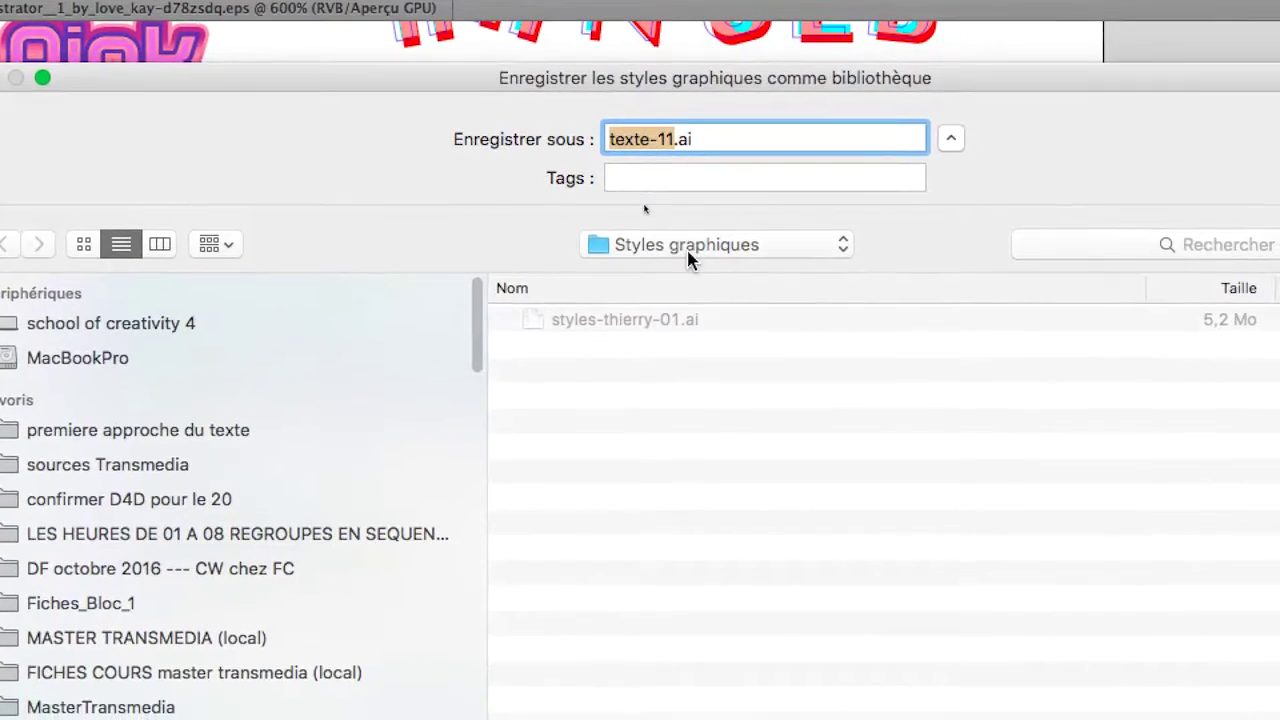
pyautogui.click(722, 352)
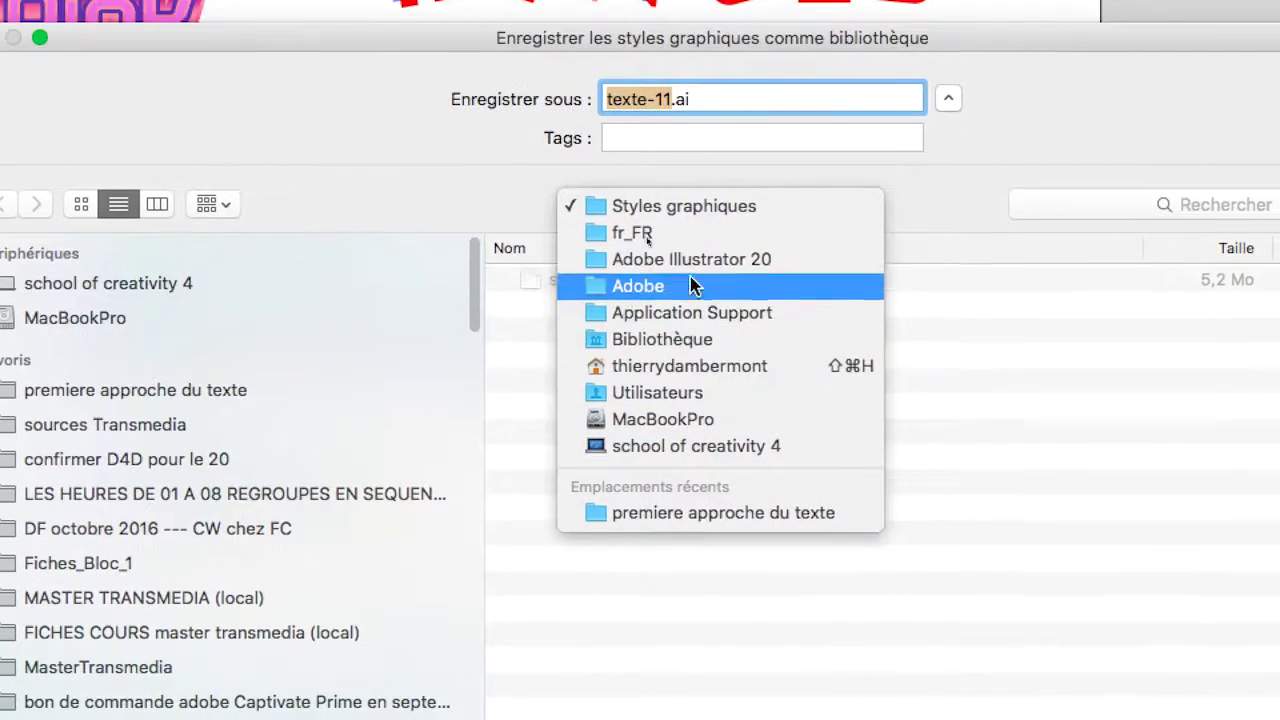
pyautogui.click(625, 246)
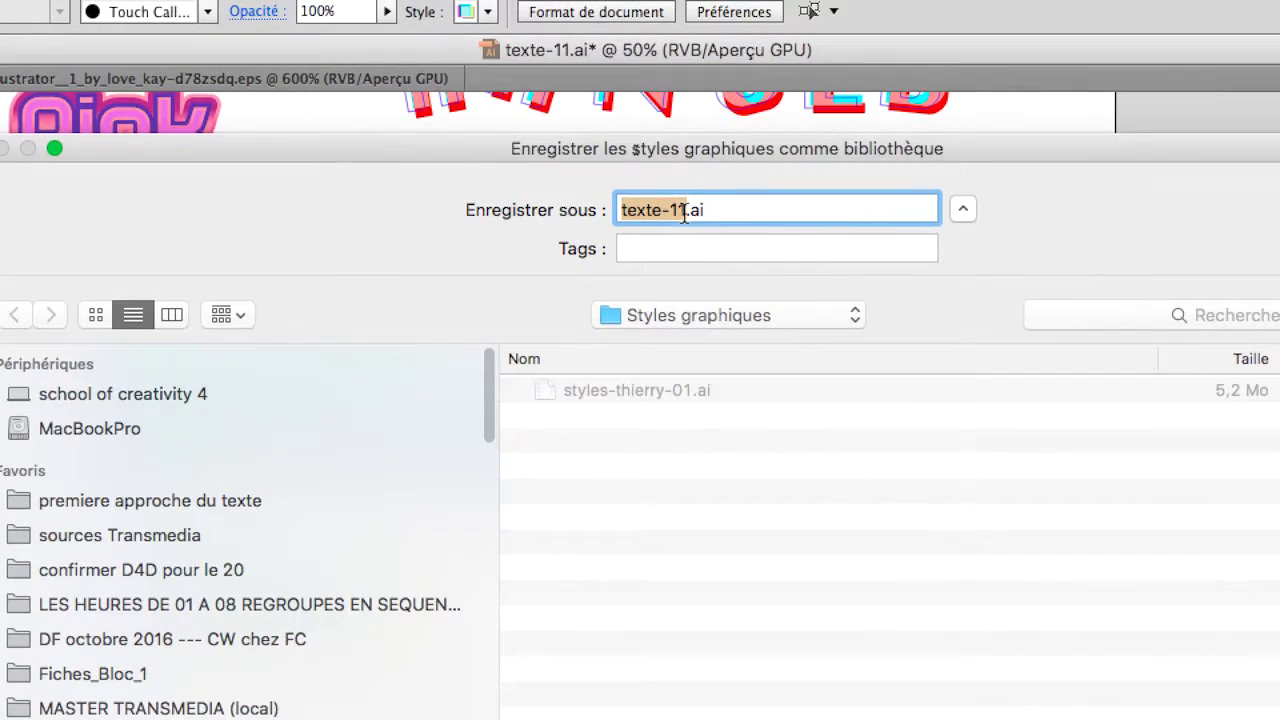
pyautogui.moveTo(686, 210); pyautogui.dragTo(585, 202)
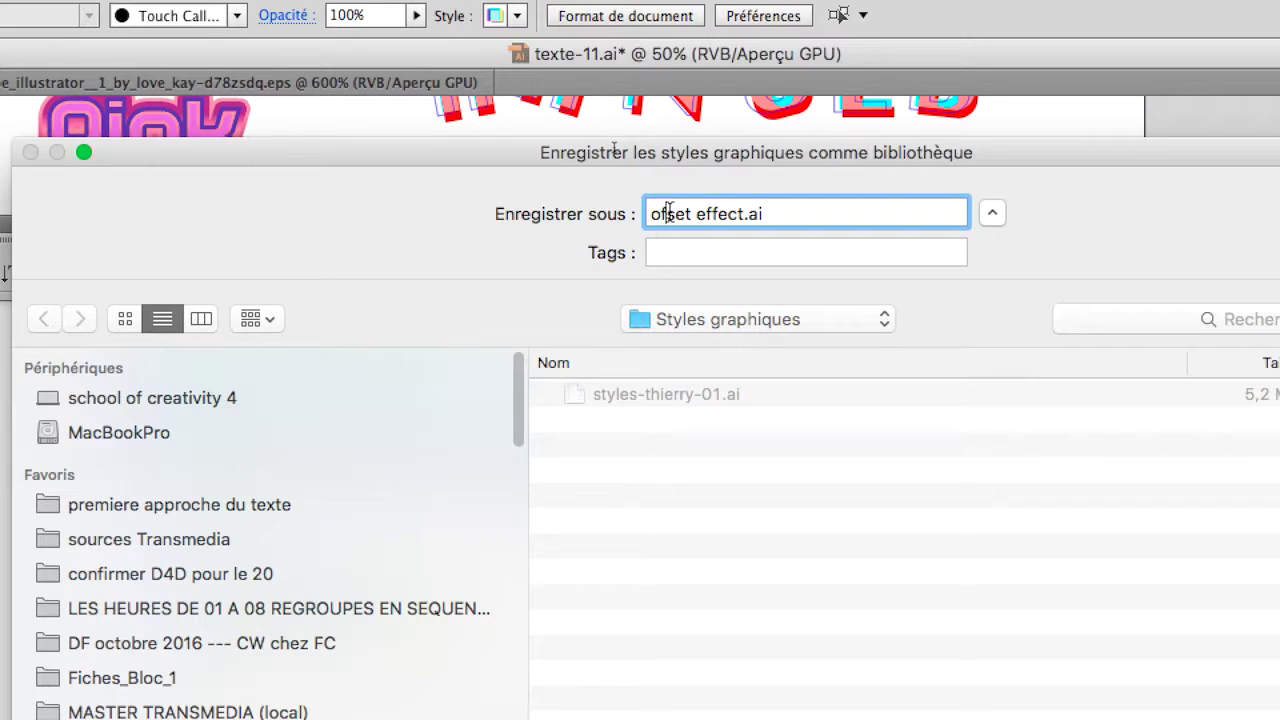
pyautogui.click(668, 213)
pyautogui.write('f')
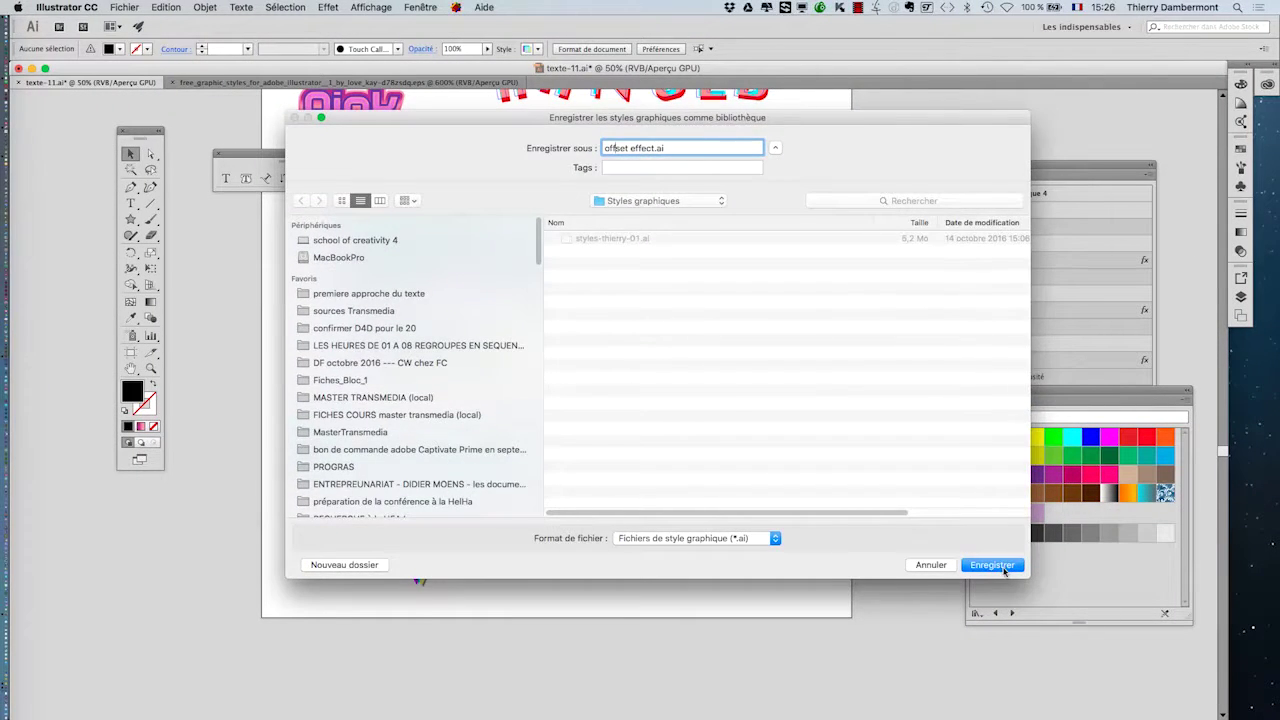
pyautogui.click(991, 565)
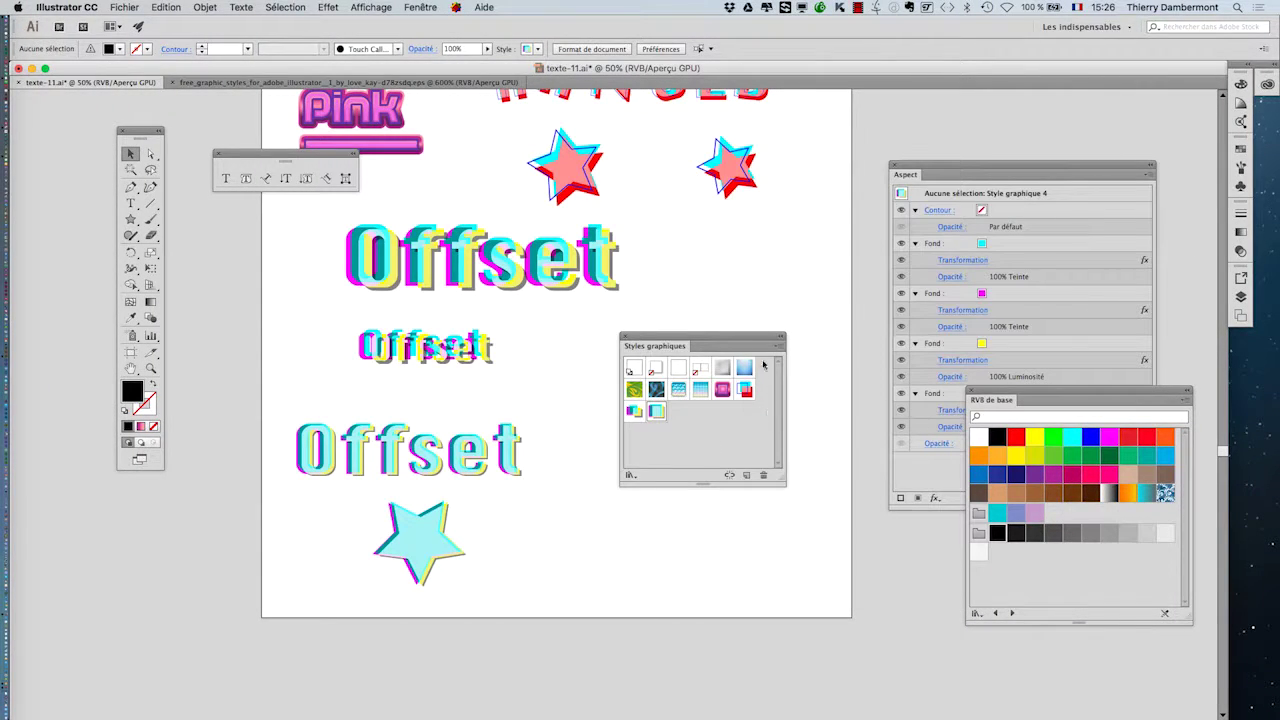
# Create a new A4 landscape document in RVB mode and hide its transparency grid
pyautogui.click(132, 7)
pyautogui.click(137, 23)
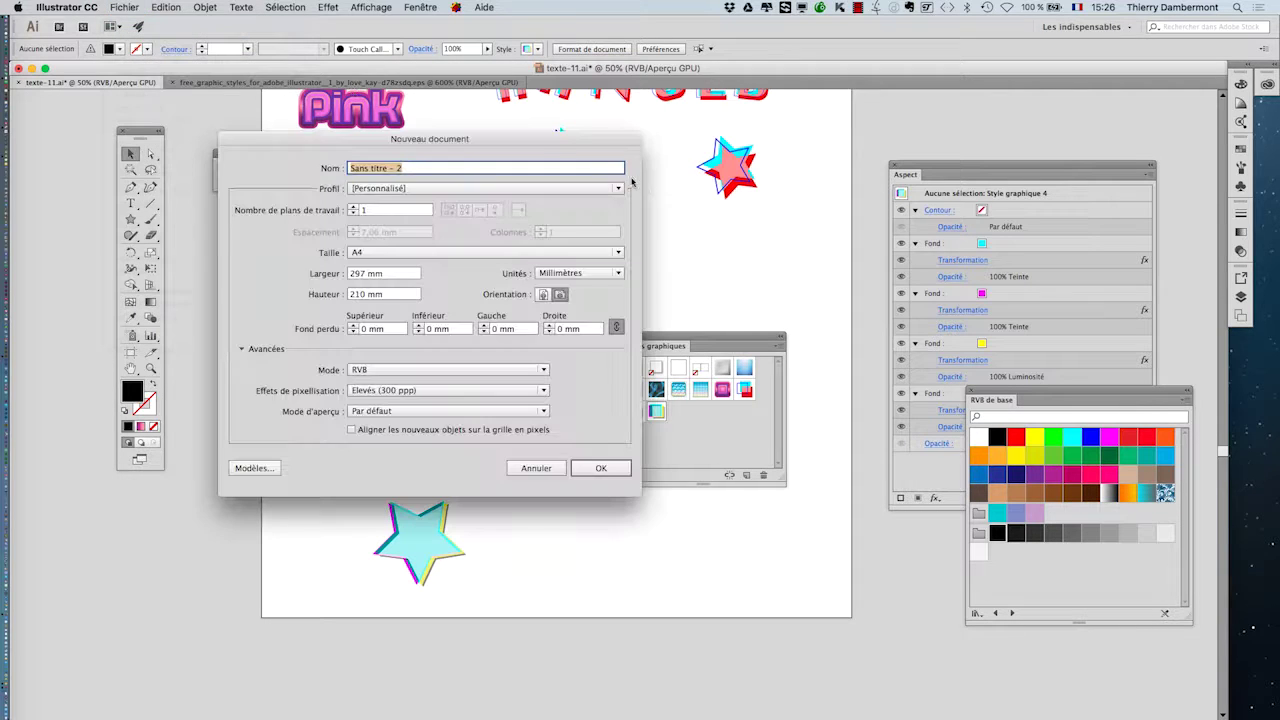
pyautogui.click(607, 467)
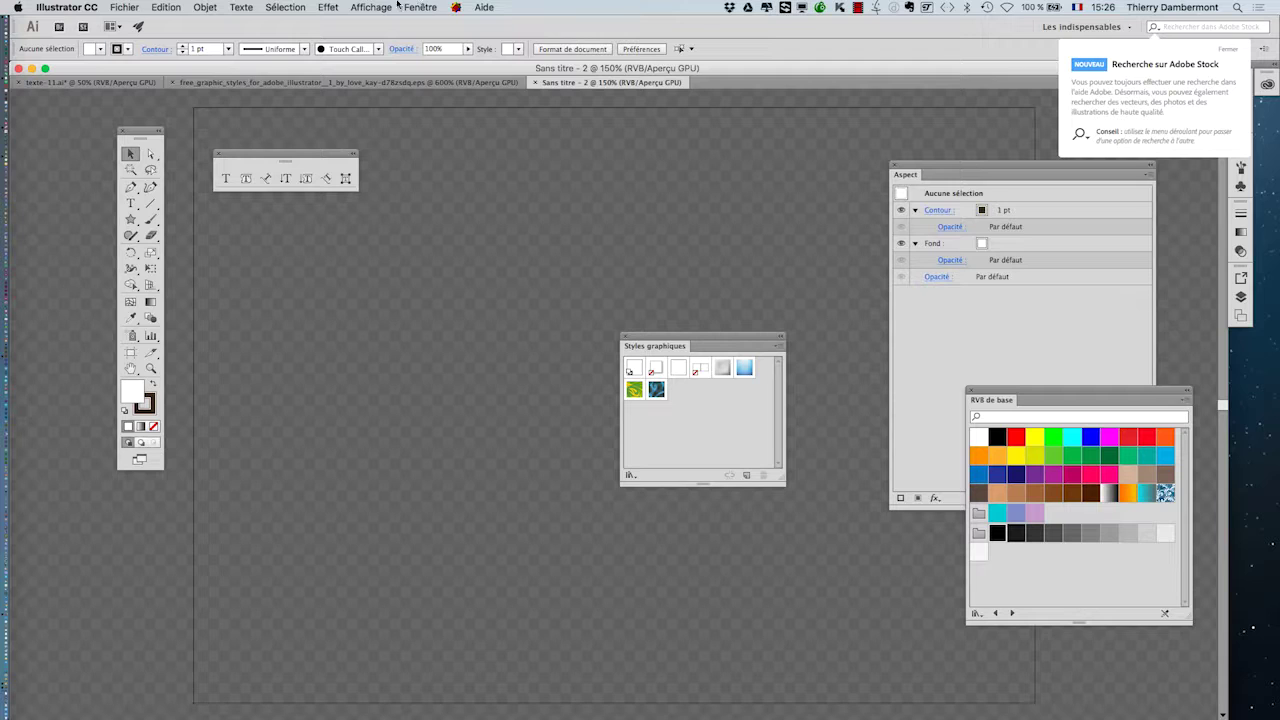
pyautogui.click(394, 7)
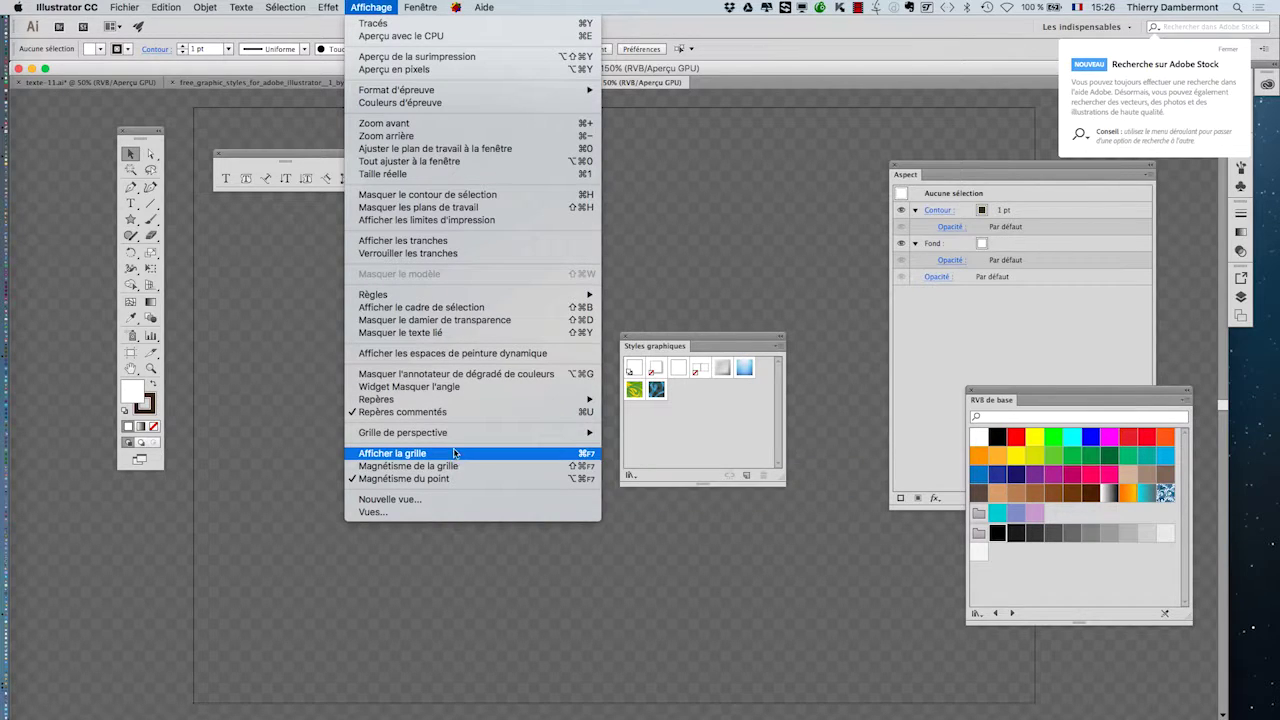
pyautogui.click(440, 319)
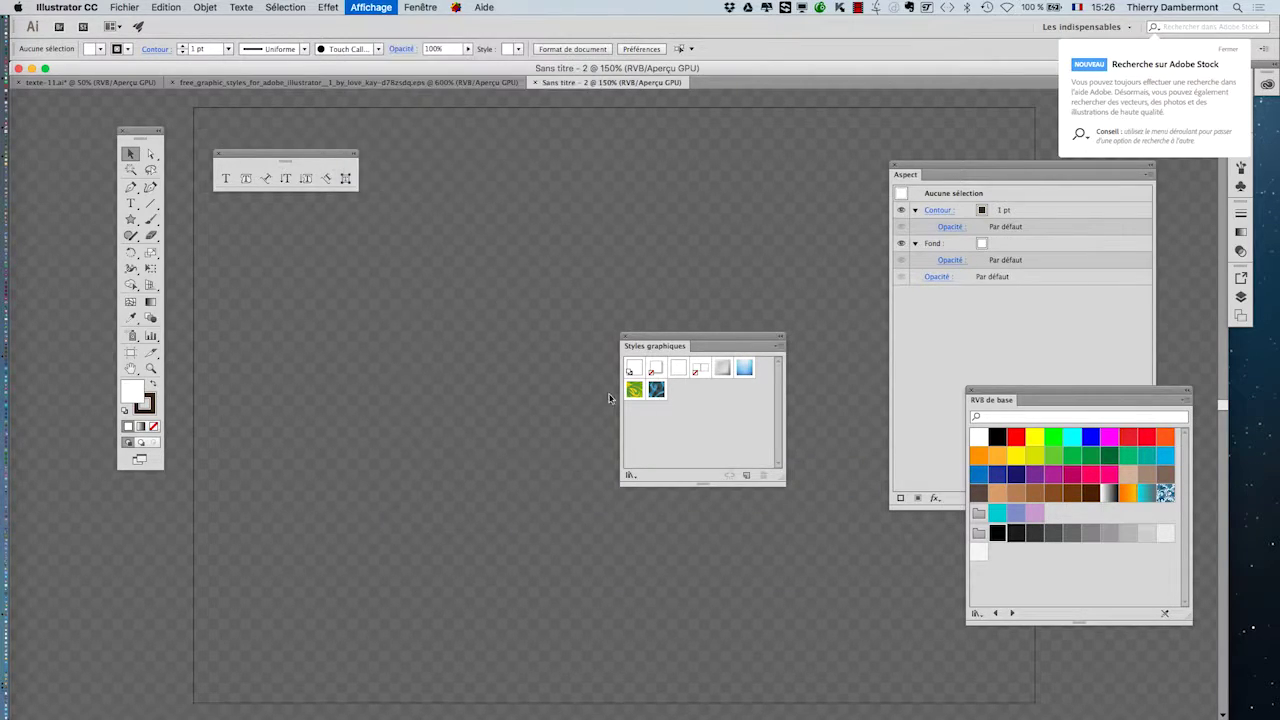
# Open the user graphic style library "offset effect", place it beside the document's graphic styles and enlarge it to show all its styles
pyautogui.moveTo(697, 341); pyautogui.dragTo(573, 207)
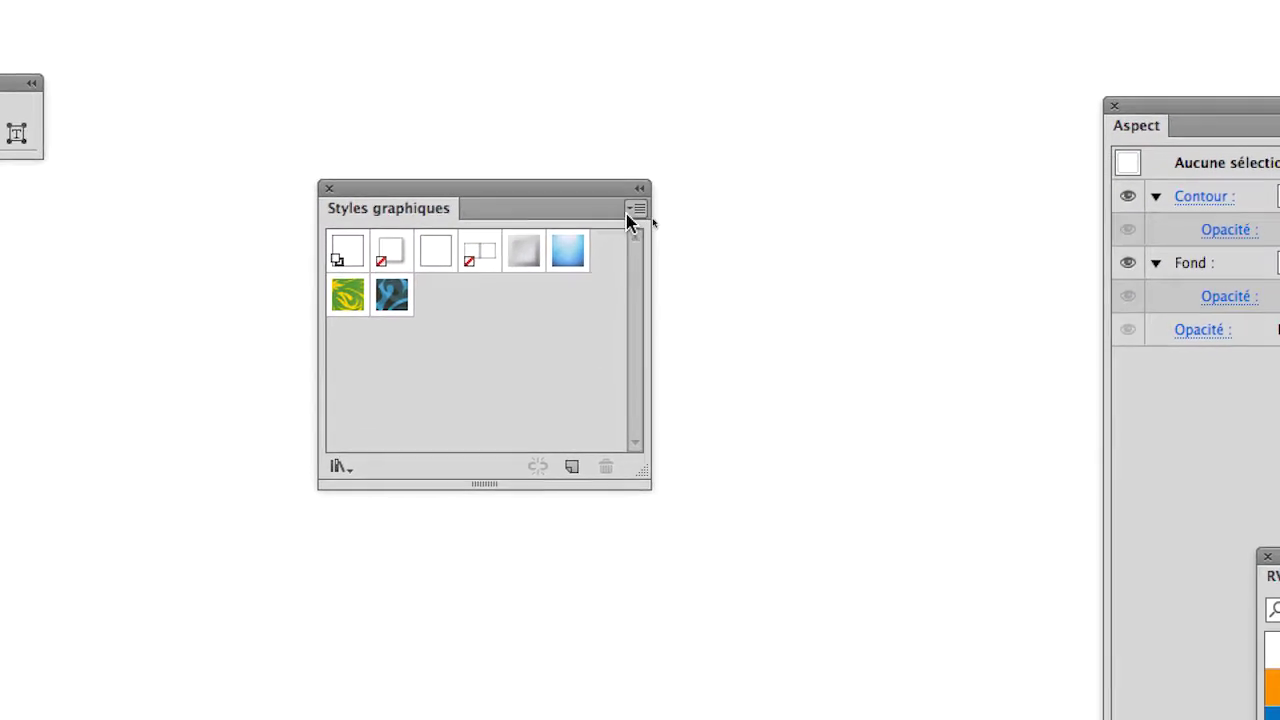
pyautogui.click(629, 213)
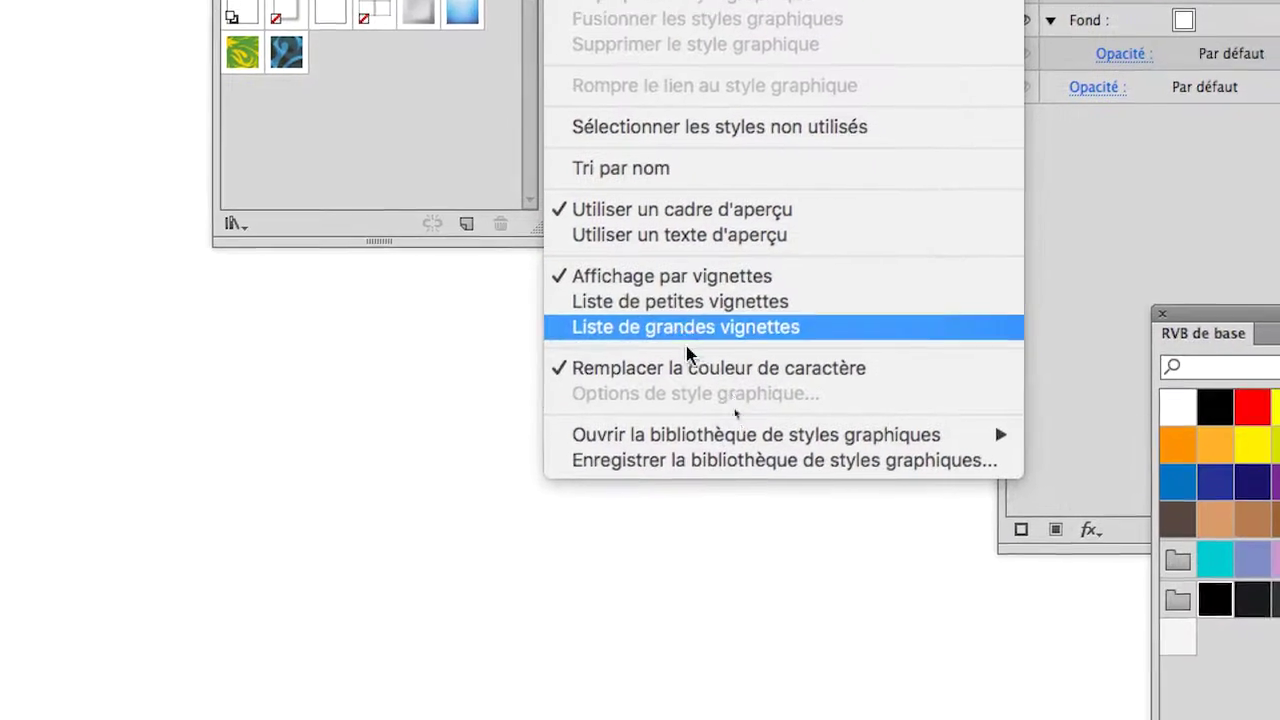
pyautogui.moveTo(823, 682)
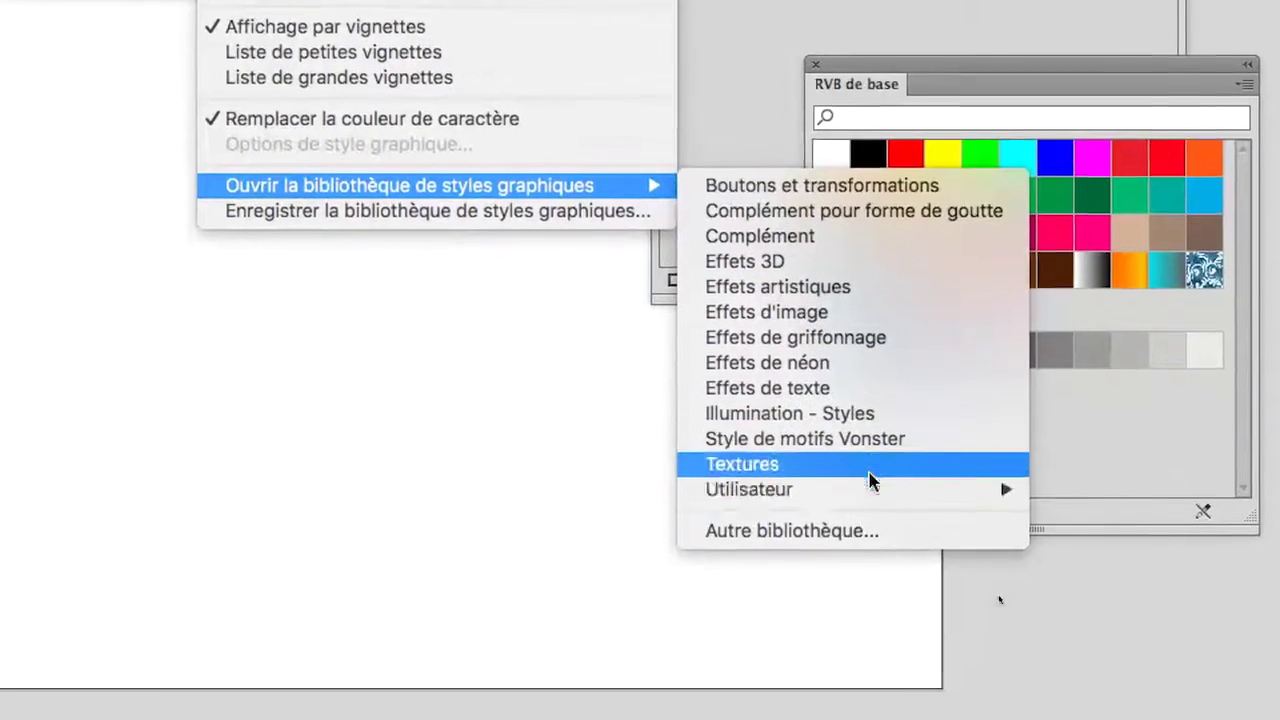
pyautogui.moveTo(876, 487)
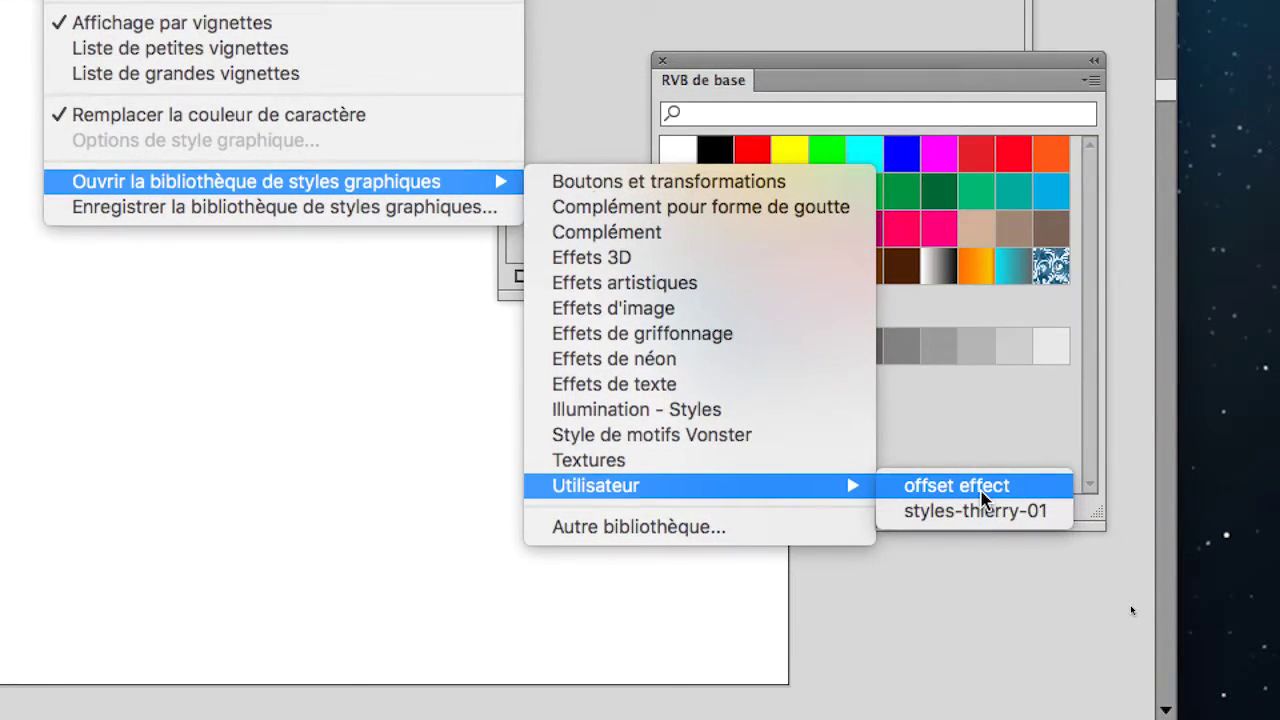
pyautogui.click(980, 488)
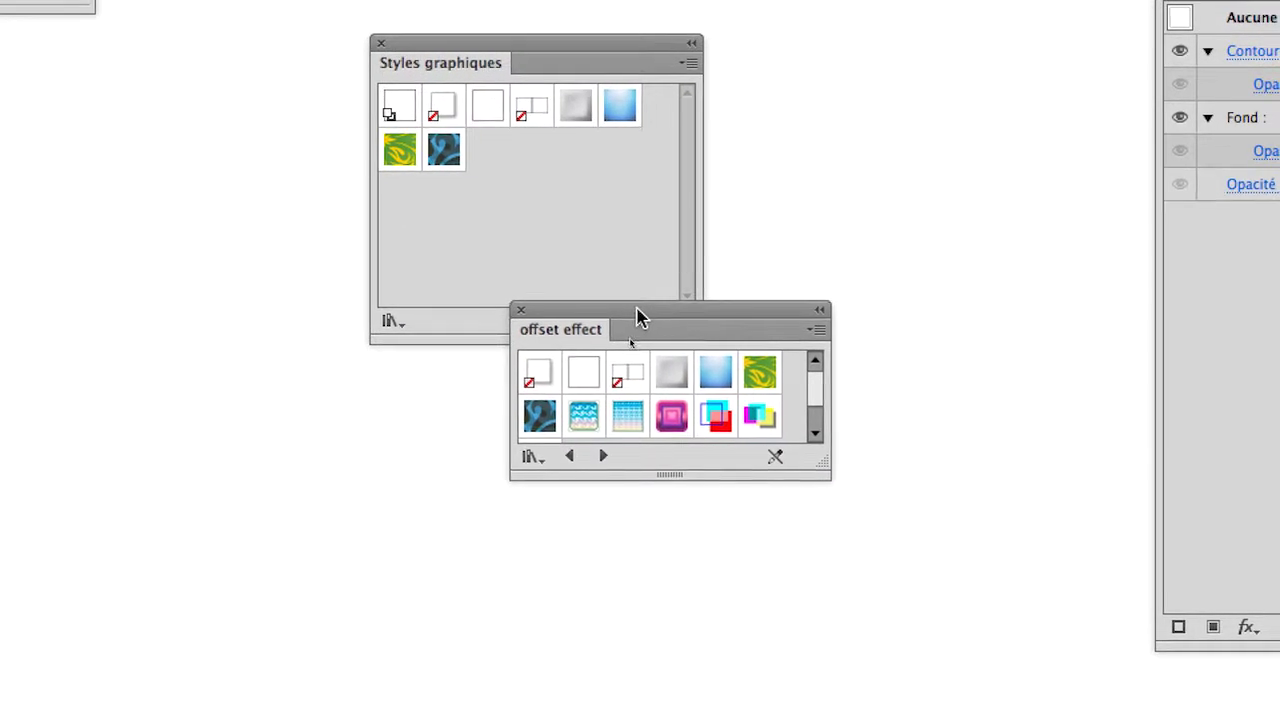
pyautogui.moveTo(525, 309); pyautogui.dragTo(740, 168)
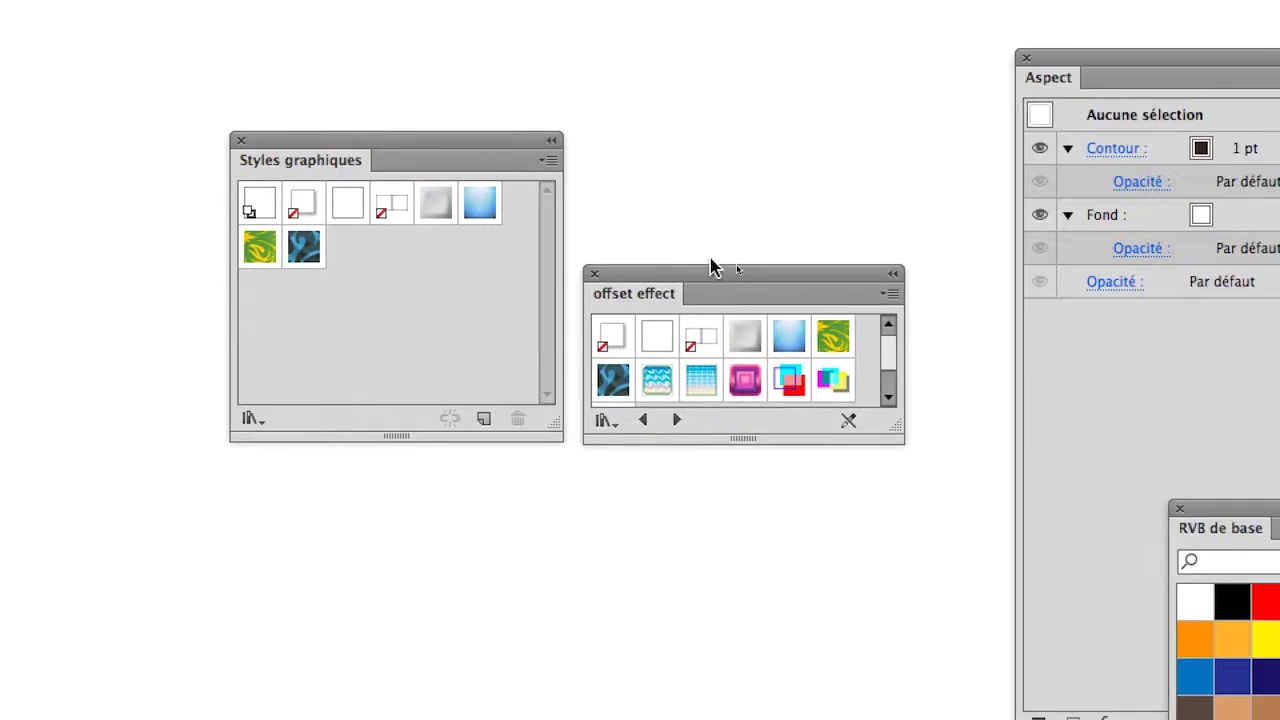
pyautogui.moveTo(752, 439); pyautogui.dragTo(753, 627)
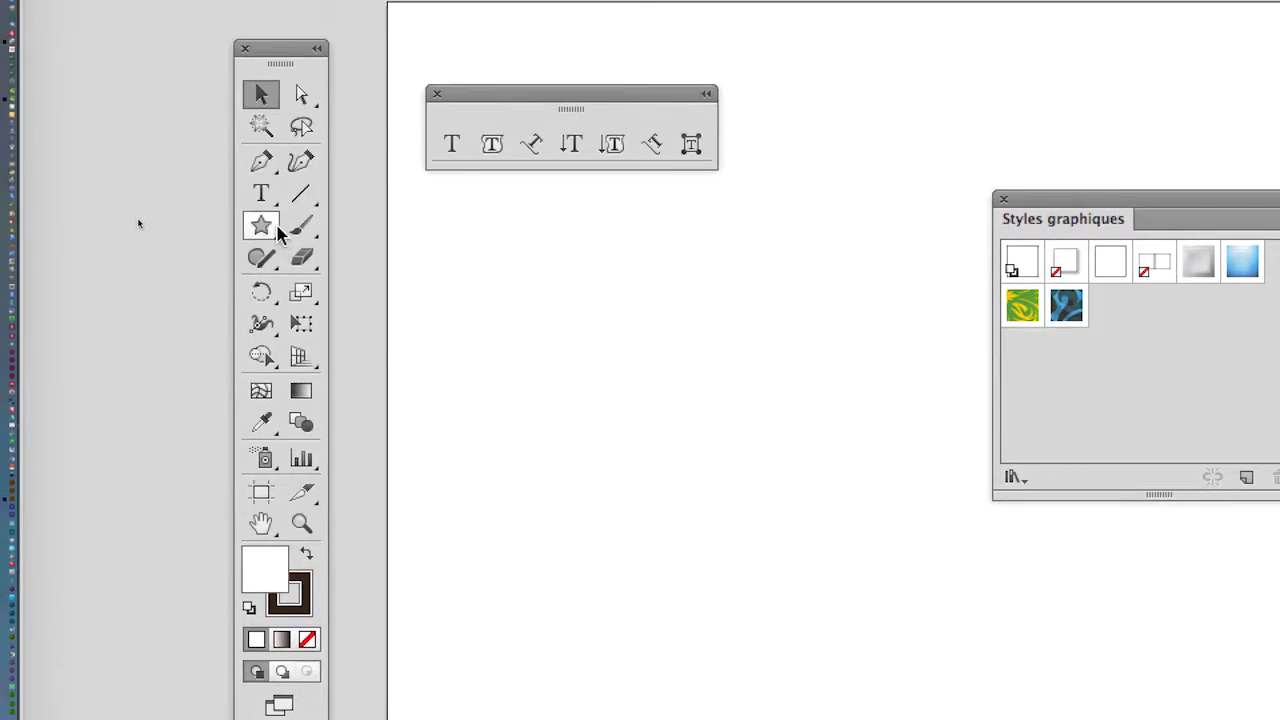
# Draw a star on the artboard beside the graphic styles and apply the last style of the offset effect library to it
pyautogui.click(272, 227)
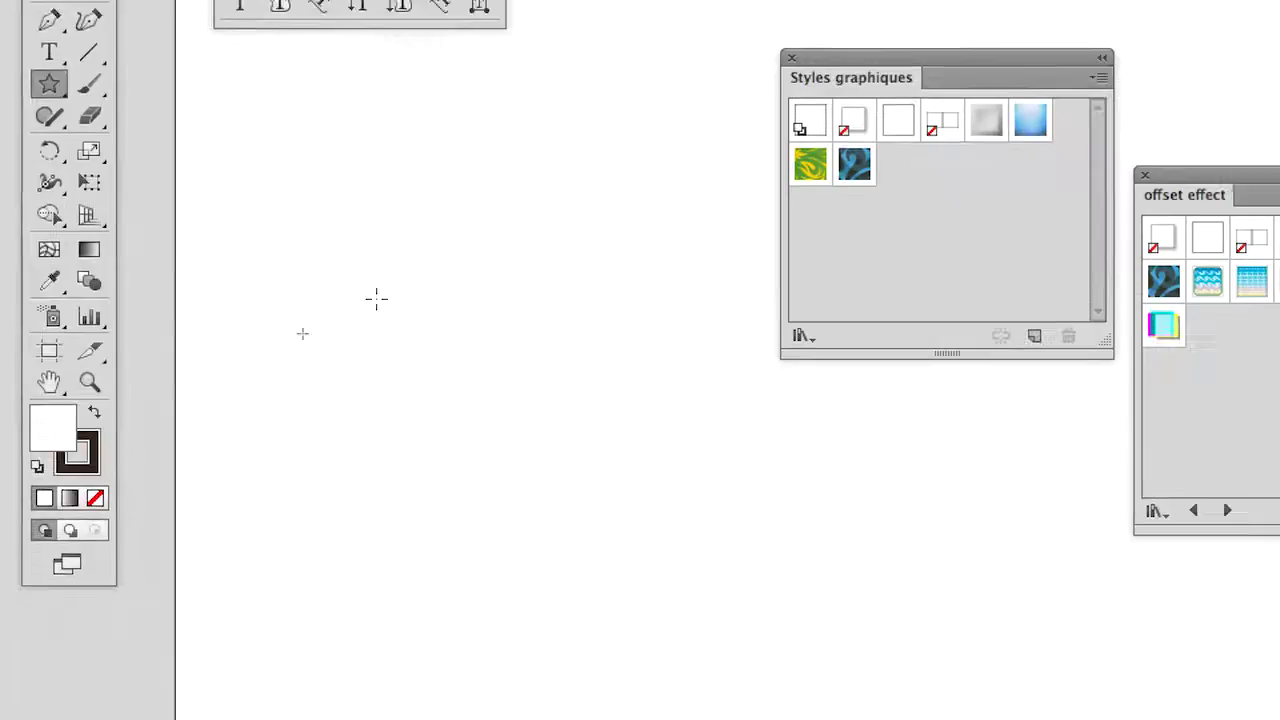
pyautogui.moveTo(603, 462); pyautogui.dragTo(792, 597)
pyautogui.click(1166, 326)
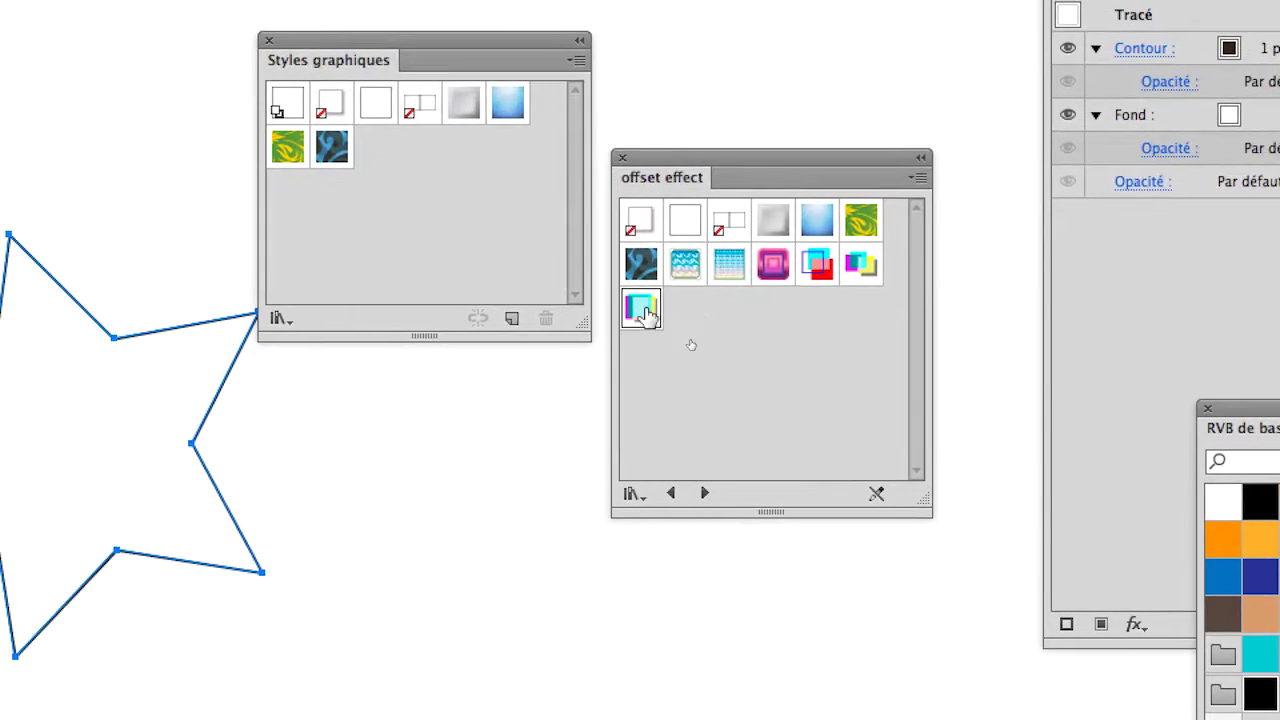
# Try the library's pink, cyan-and-red and wide CMYK offset styles on the star, and finish by reapplying the library's last style
pyautogui.moveTo(662, 167); pyautogui.dragTo(307, 174)
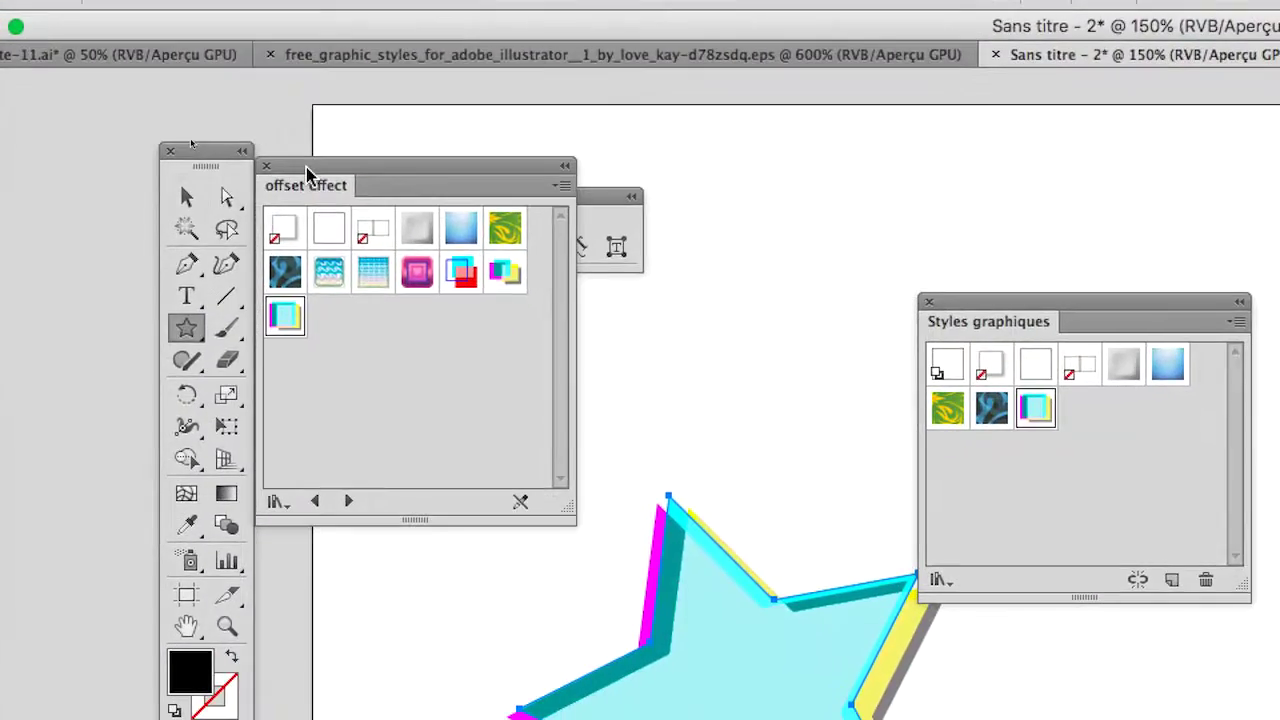
pyautogui.click(345, 212)
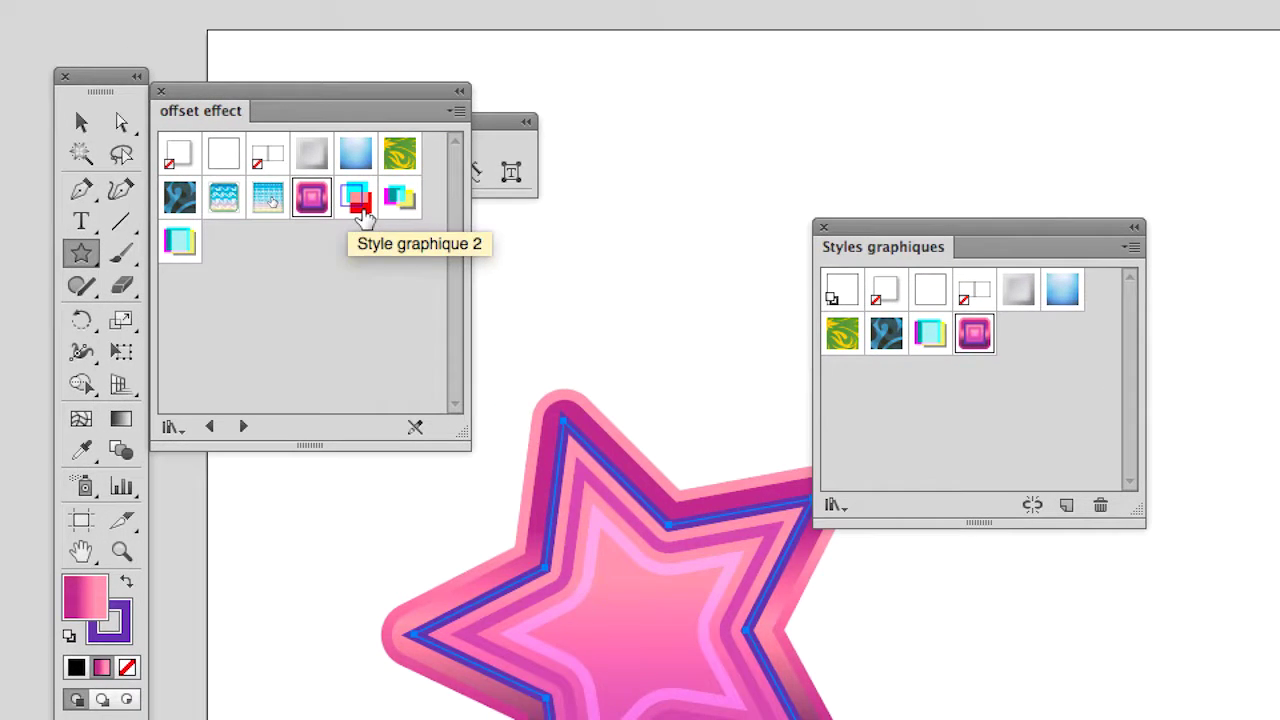
pyautogui.click(398, 204)
pyautogui.click(386, 203)
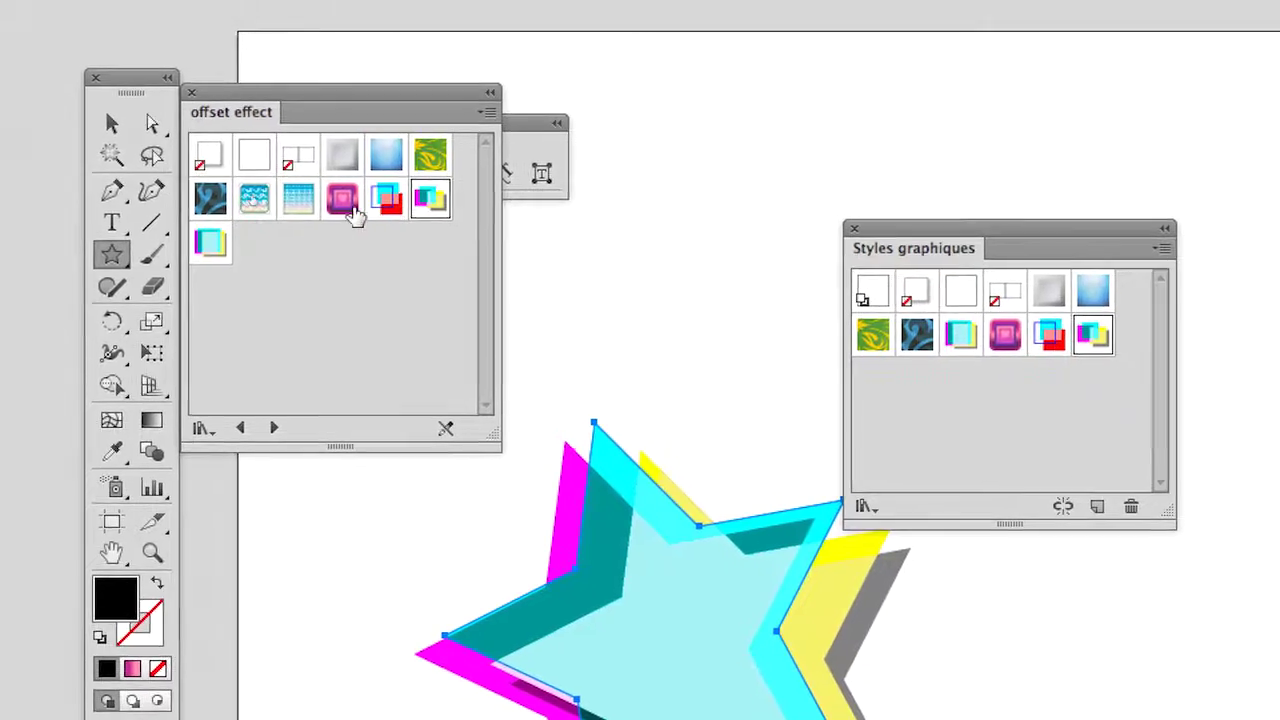
pyautogui.click(130, 122)
pyautogui.click(160, 126)
pyautogui.click(418, 203)
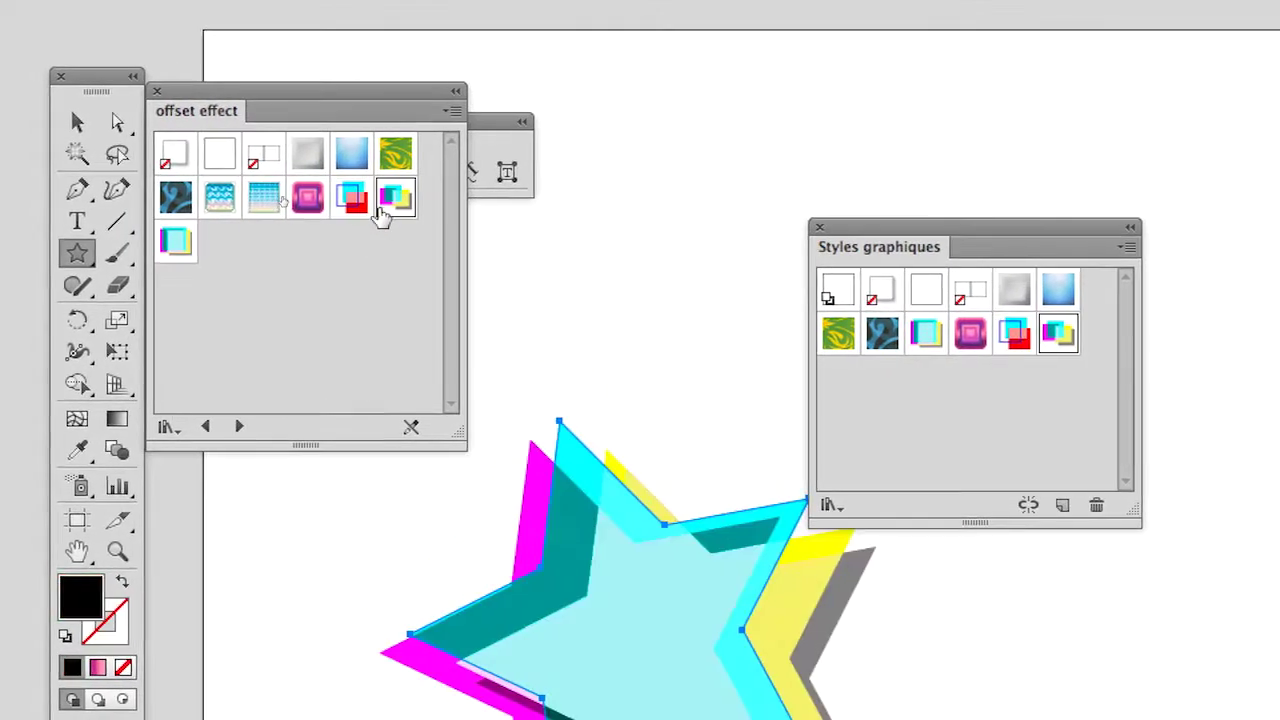
pyautogui.click(305, 218)
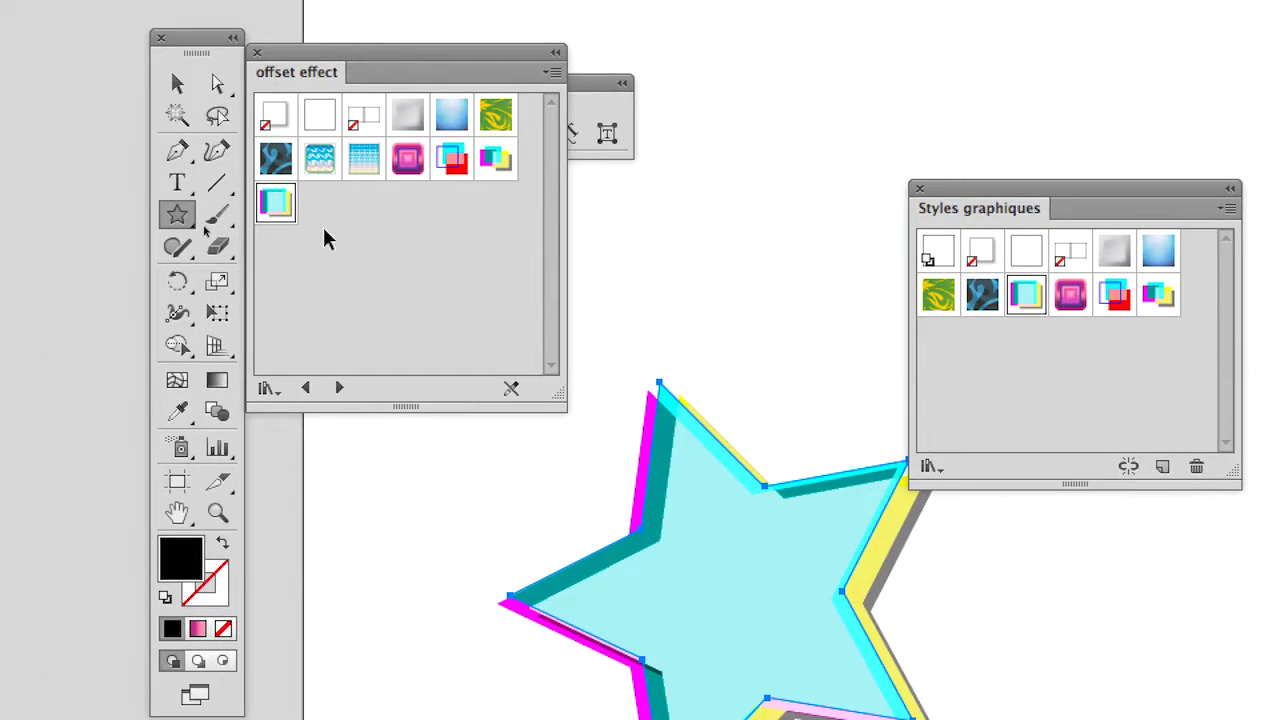